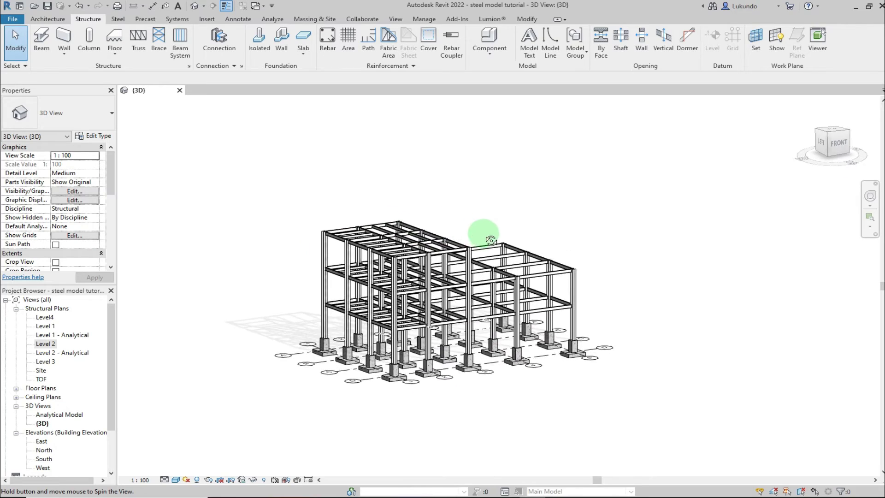
# Step: Examine the steel frame, its column layout and pad foundations in the 3D view from different sides and distances
pyautogui.keyDown('shift'); pyautogui.moveTo(515, 255); pyautogui.dragTo(286, 253, button='middle'); pyautogui.keyUp('shift')
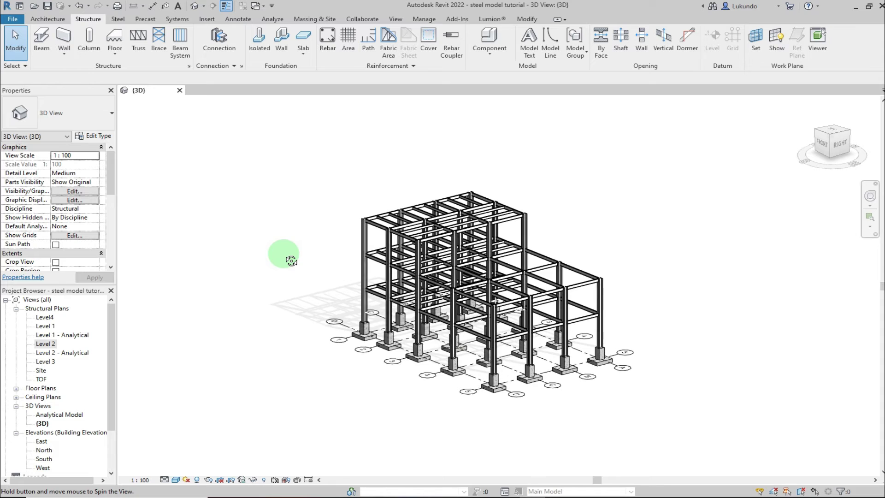
pyautogui.scroll(5, 466, 364)
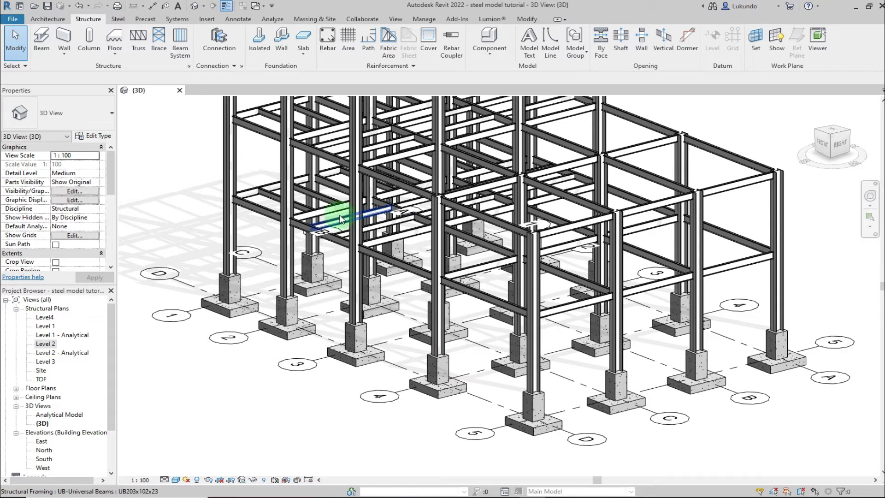
pyautogui.scroll(-2, 360, 345)
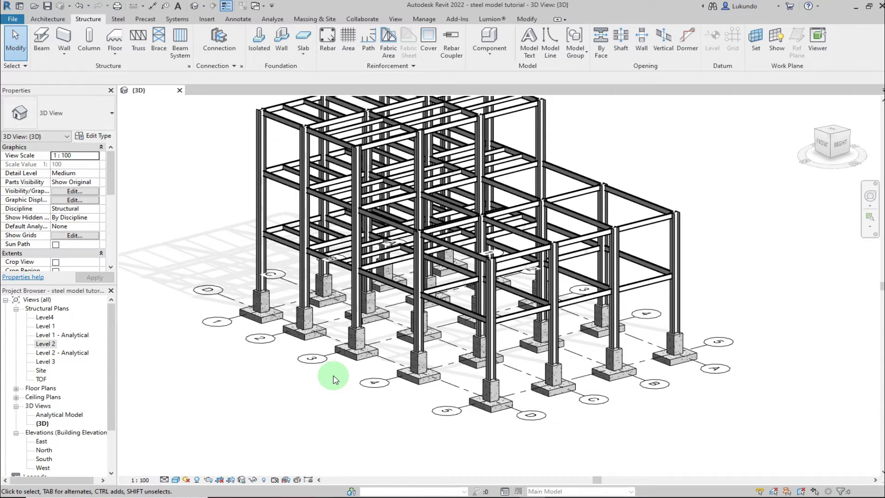
pyautogui.scroll(-2, 334, 379)
pyautogui.scroll(3, 330, 376)
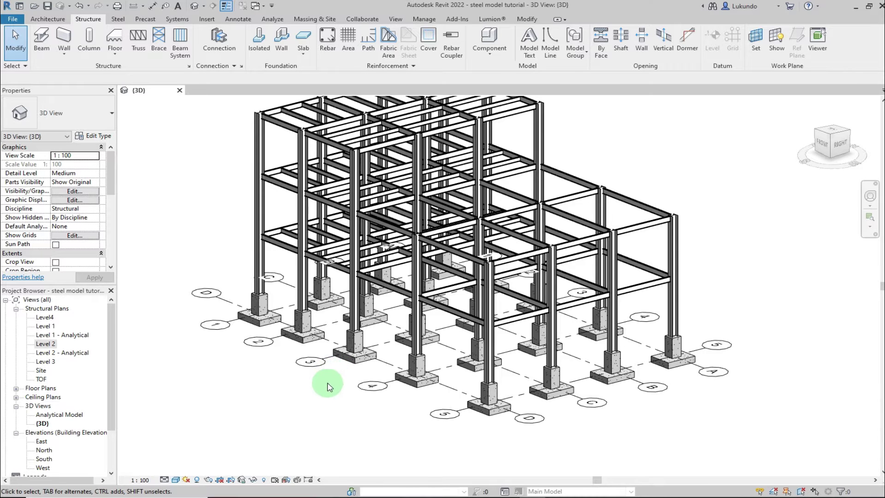
pyautogui.scroll(-3, 406, 334)
pyautogui.scroll(4, 461, 304)
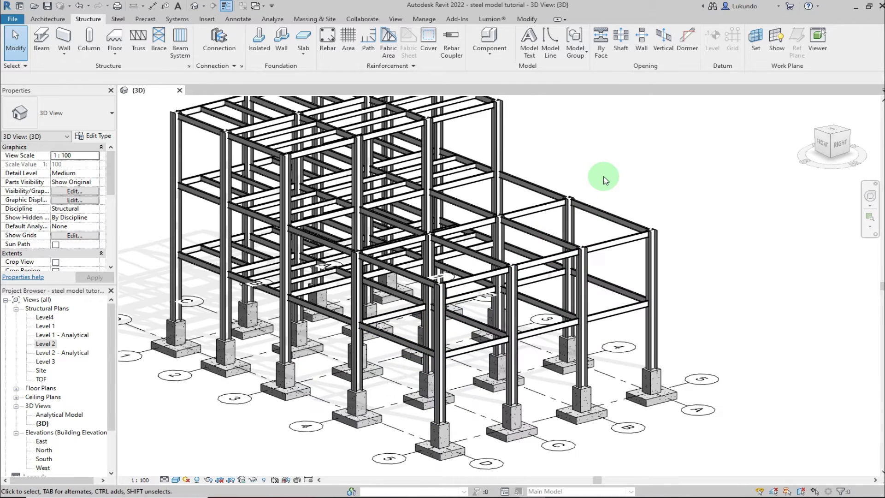
pyautogui.scroll(-2, 603, 187)
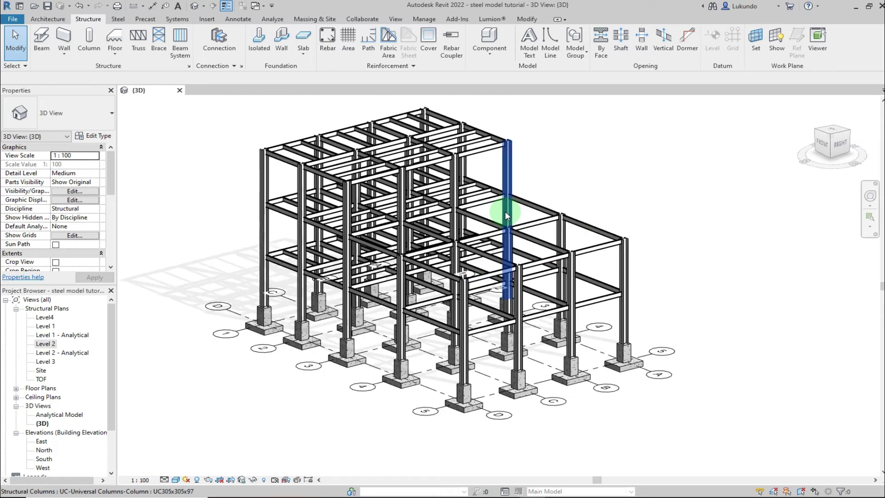
pyautogui.scroll(2, 505, 211)
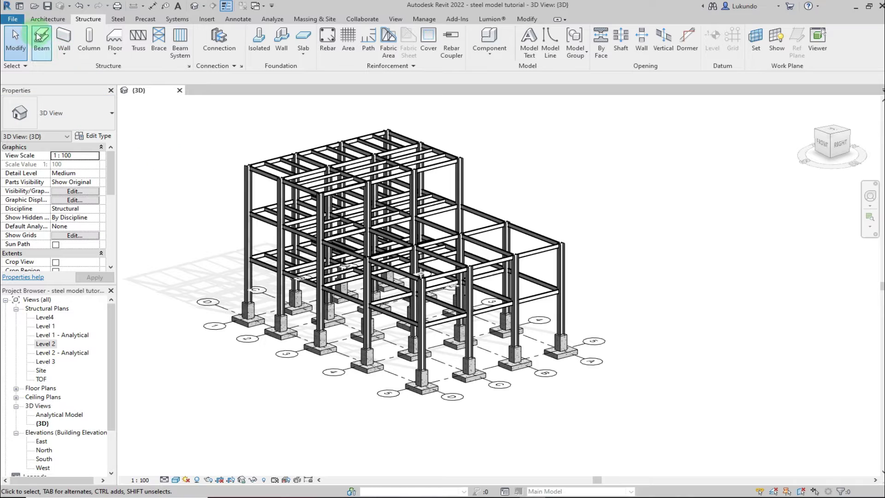
# Step: Create a new project based on the Metric-Structural Template
pyautogui.click(13, 20)
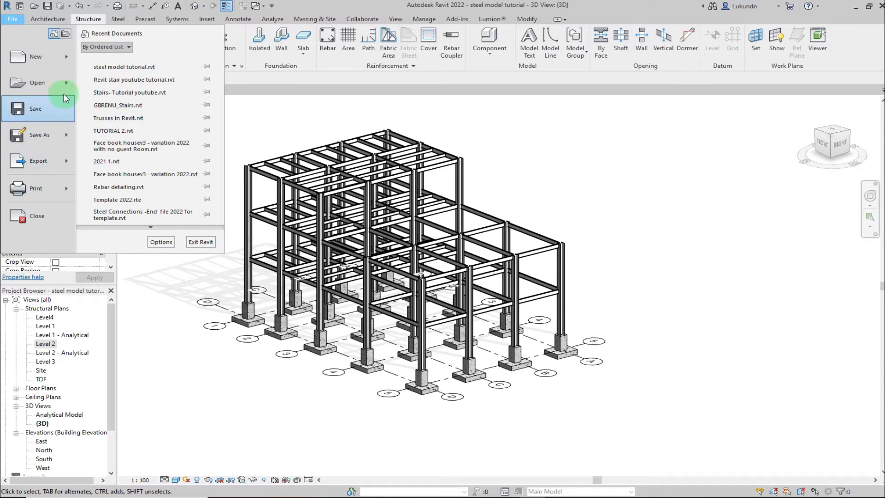
pyautogui.moveTo(65, 58)
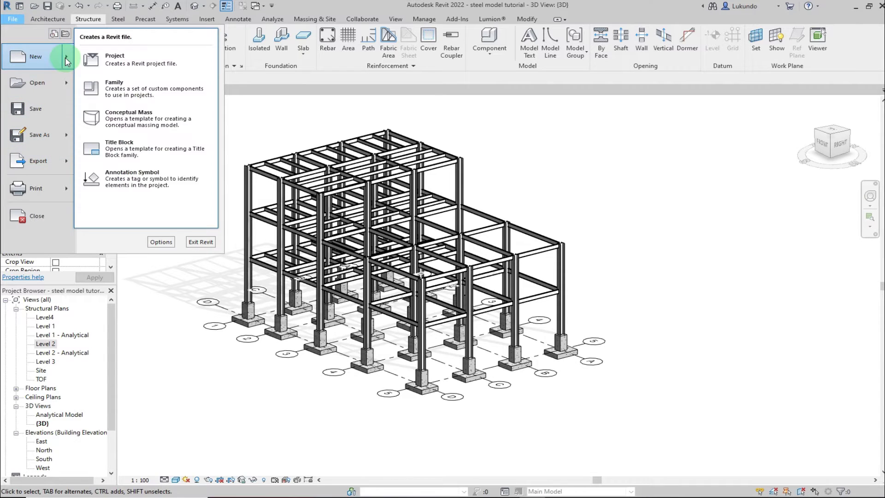
pyautogui.click(119, 60)
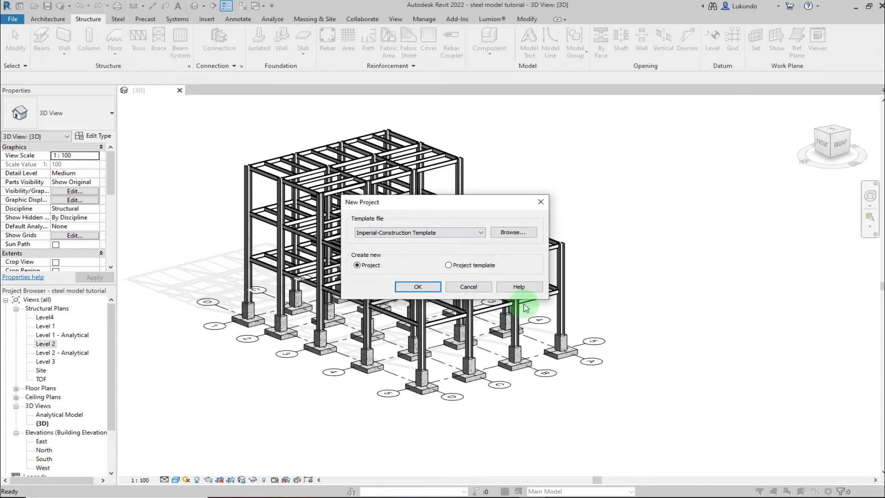
pyautogui.moveTo(442, 200); pyautogui.dragTo(556, 139)
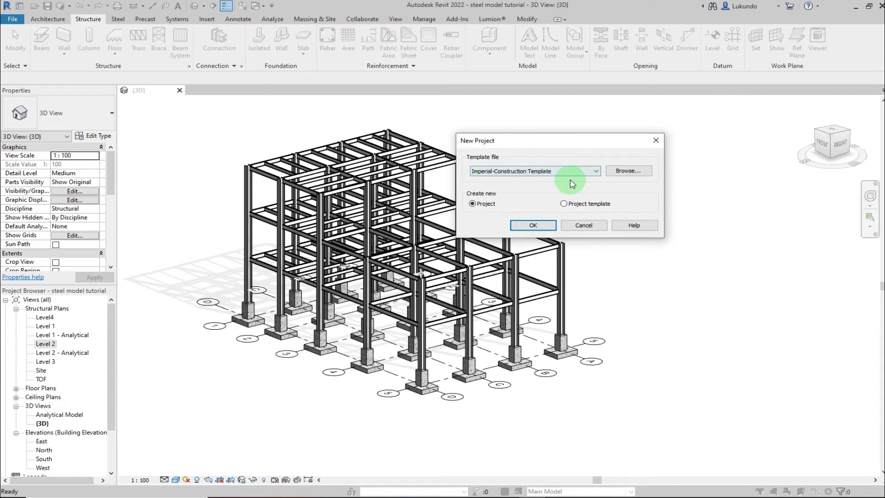
pyautogui.click(597, 172)
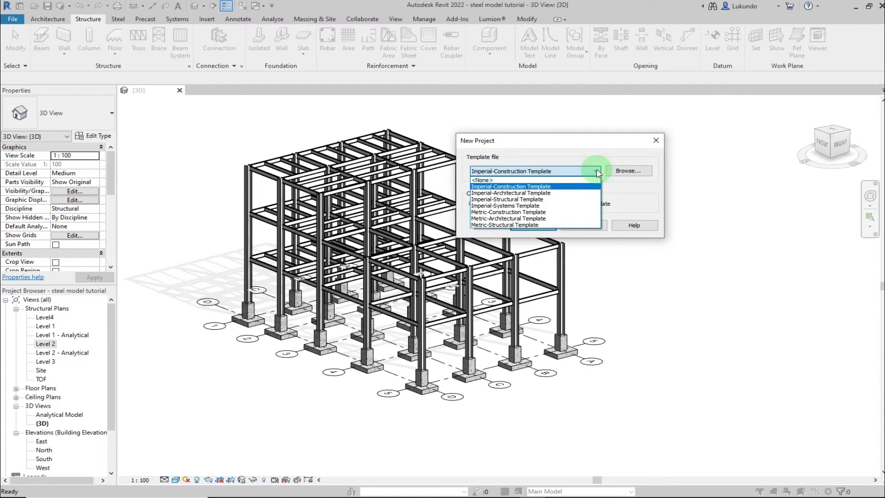
pyautogui.click(506, 225)
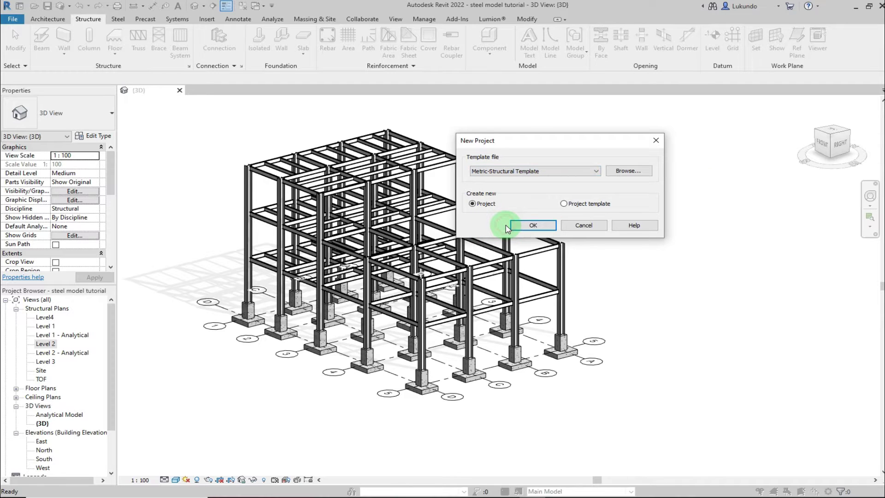
pyautogui.click(535, 226)
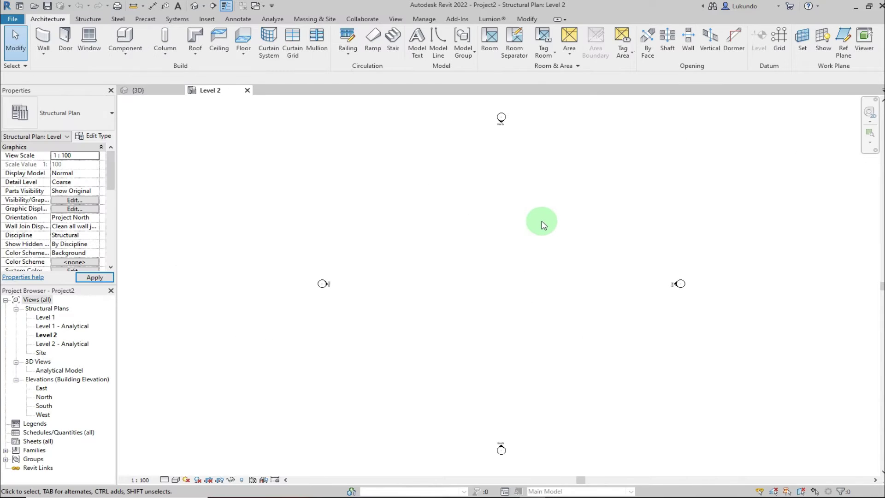
# Step: Open the South building elevation with its level lines in view
pyautogui.scroll(-2, 372, 275)
pyautogui.doubleClick(44, 409)
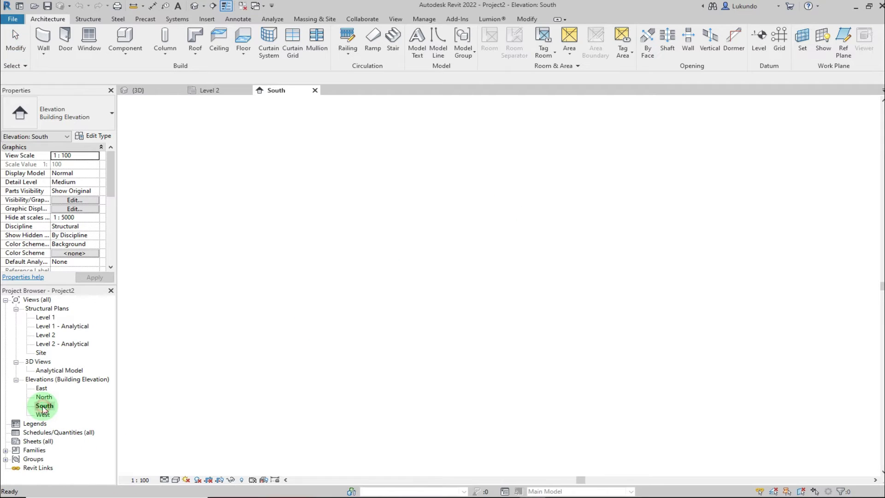
pyautogui.scroll(-2, 446, 269)
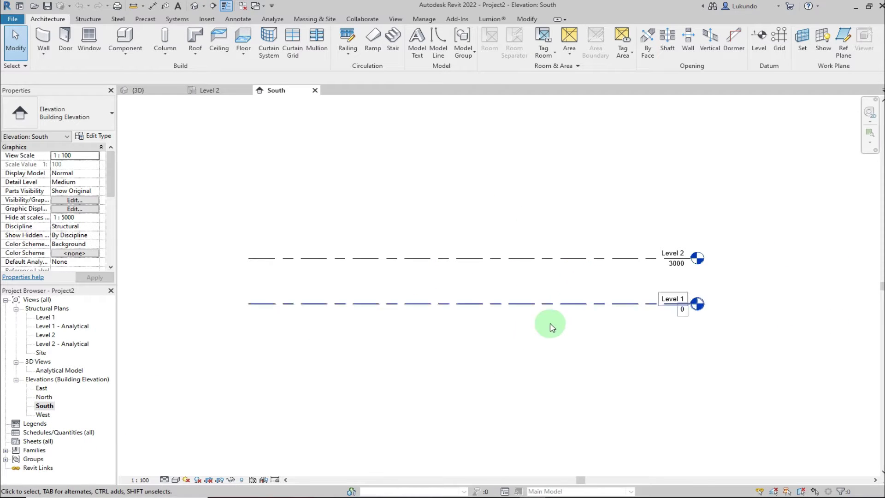
# Step: Draw a level about 1800 mm below Level 1, aligned with the ends of the existing level lines
pyautogui.click(89, 19)
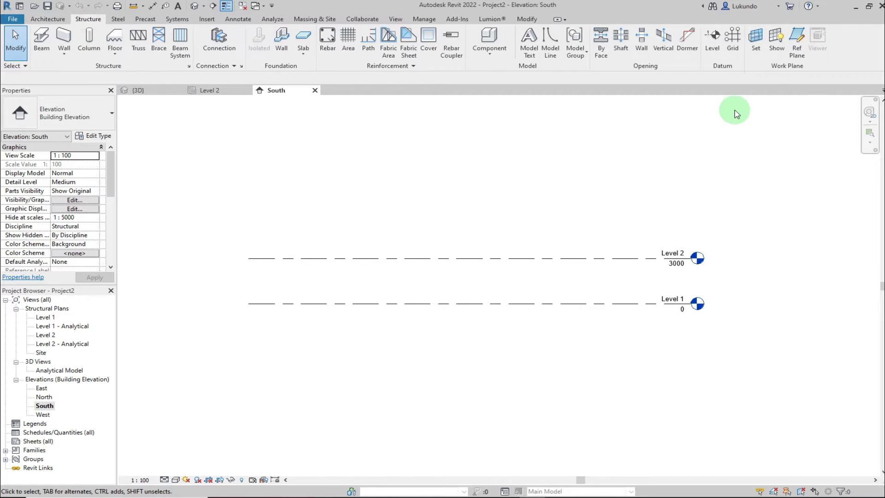
pyautogui.click(714, 41)
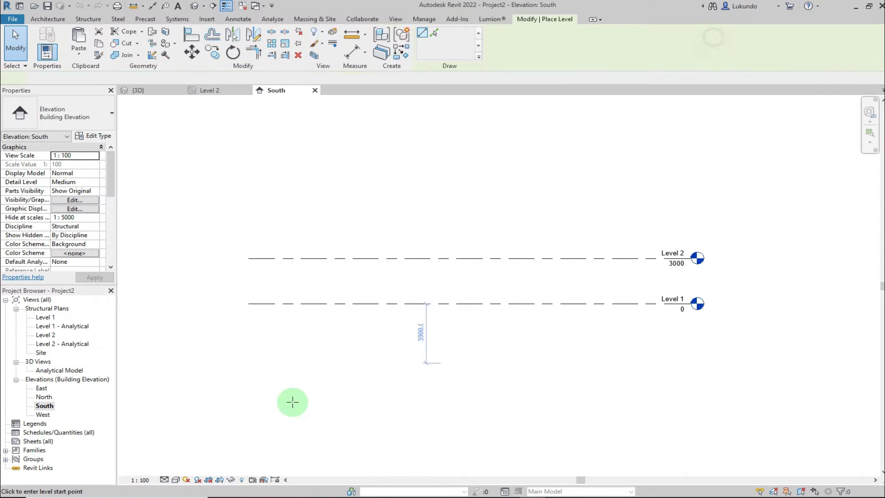
pyautogui.click(250, 331)
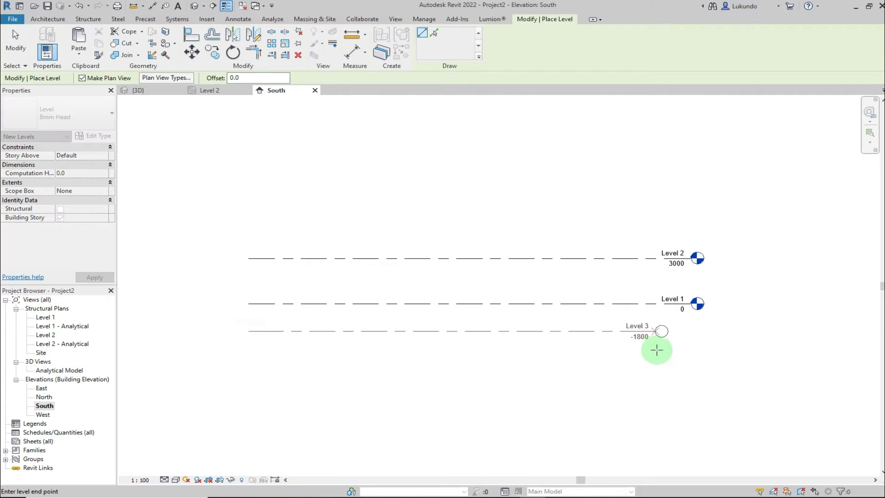
pyautogui.click(690, 331)
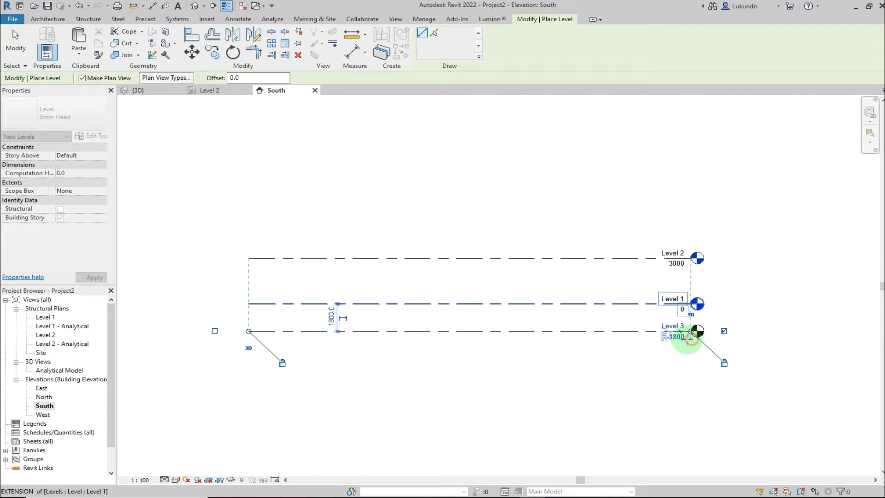
# Step: Draw three more levels above Level 2 at elevations of about 5600, 8800 and 12100 mm, and finish placing levels
pyautogui.scroll(-1, 359, 396)
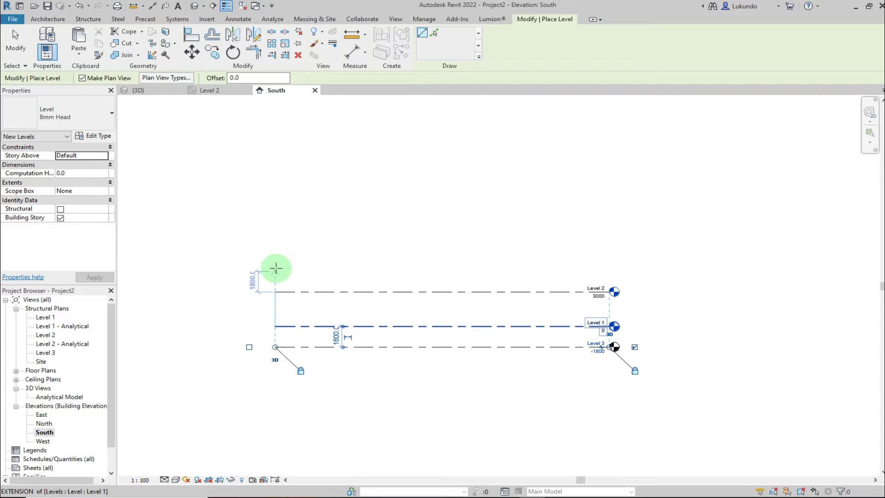
pyautogui.click(275, 261)
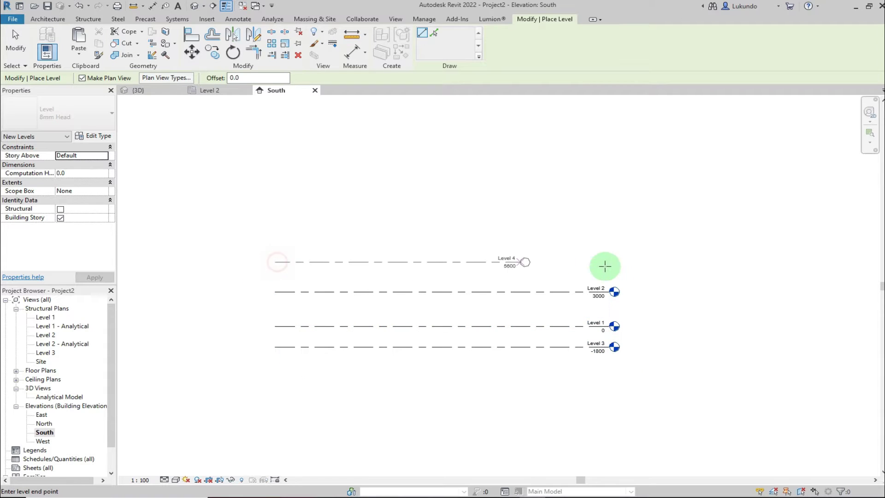
pyautogui.click(612, 262)
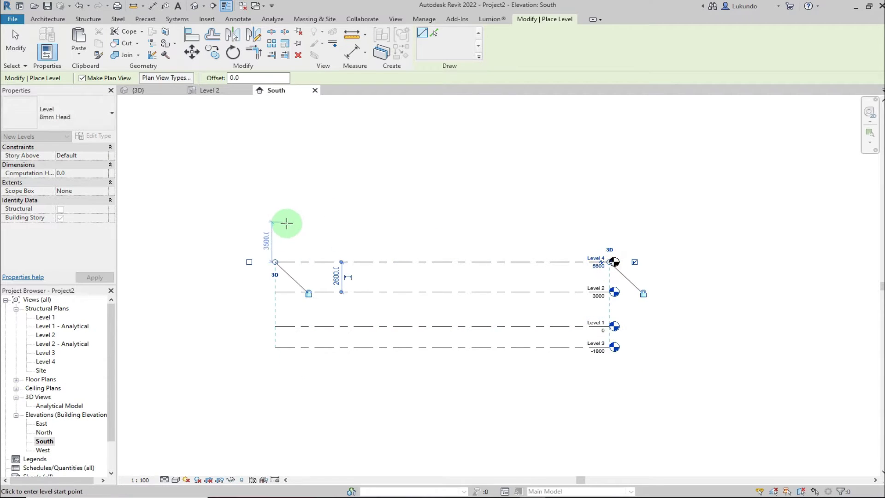
pyautogui.click(275, 225)
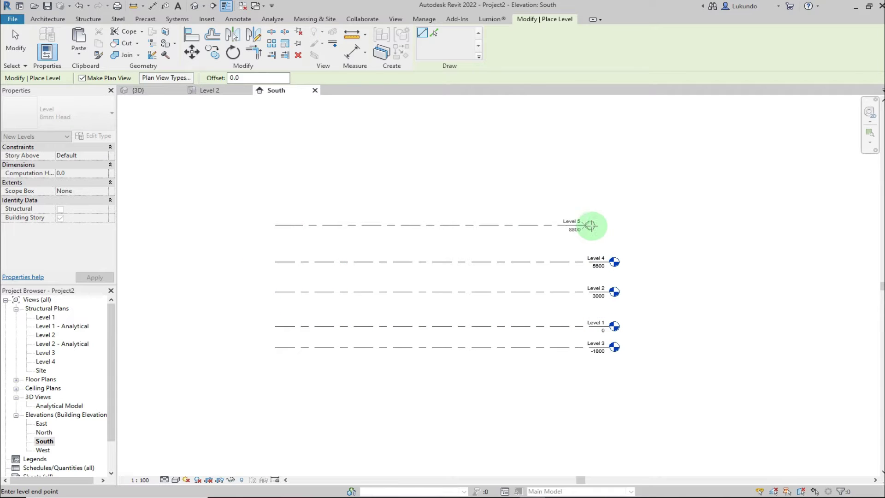
pyautogui.click(611, 225)
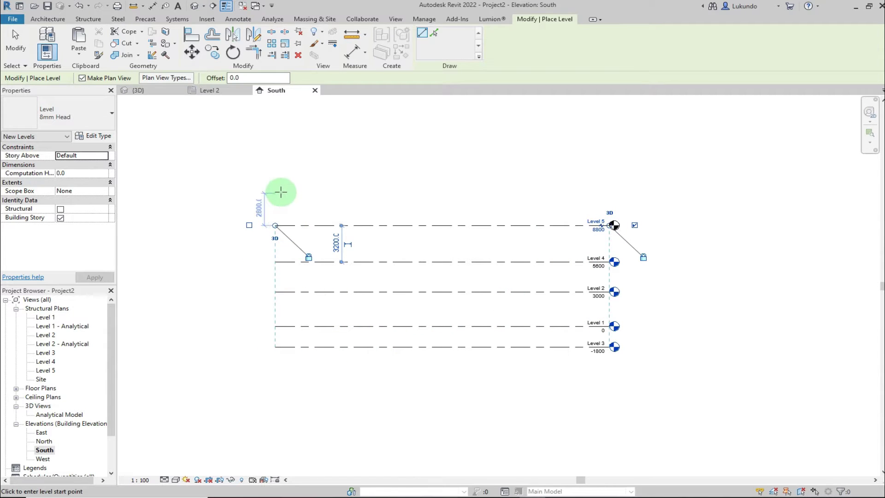
pyautogui.click(275, 187)
pyautogui.click(618, 200)
pyautogui.click(15, 42)
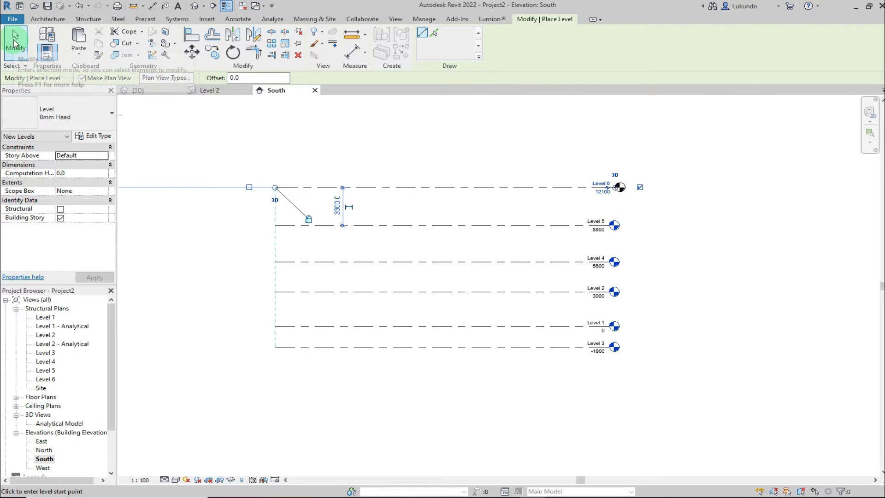
# Step: Rename the lowest level TOF and rename its corresponding views as well
pyautogui.scroll(2, 439, 362)
pyautogui.scroll(3, 599, 357)
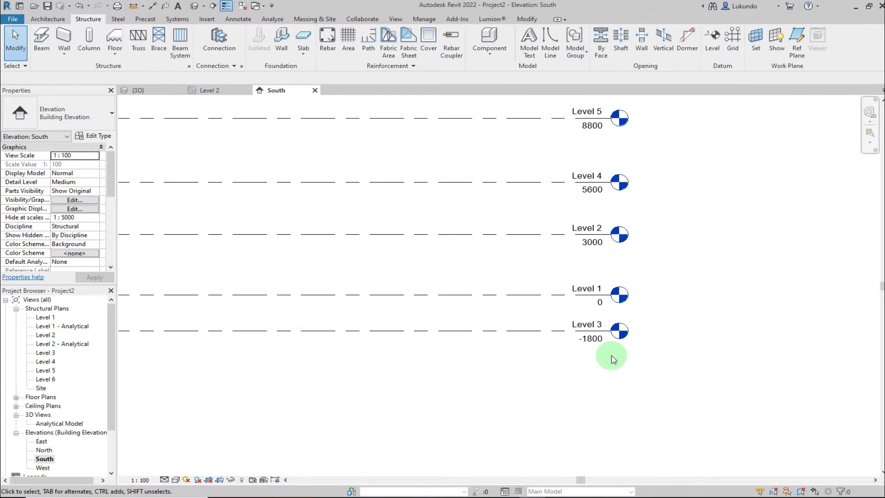
pyautogui.click(593, 317)
pyautogui.click(594, 316)
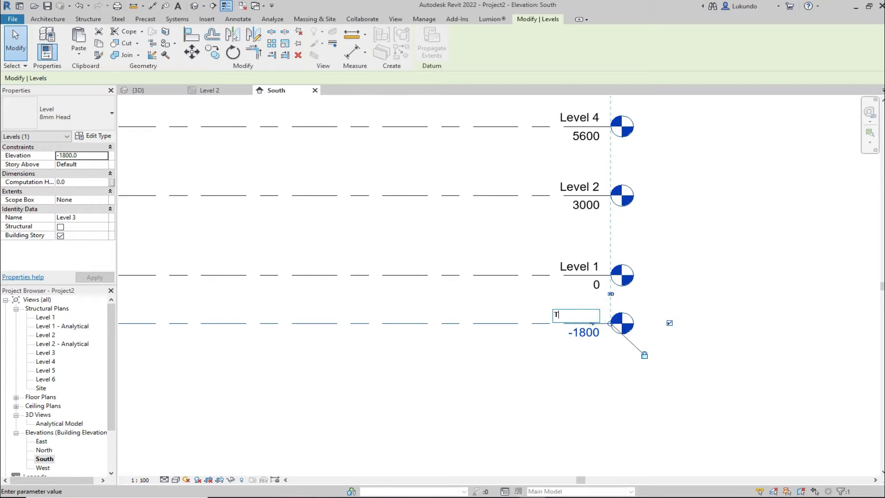
pyautogui.press('Return')
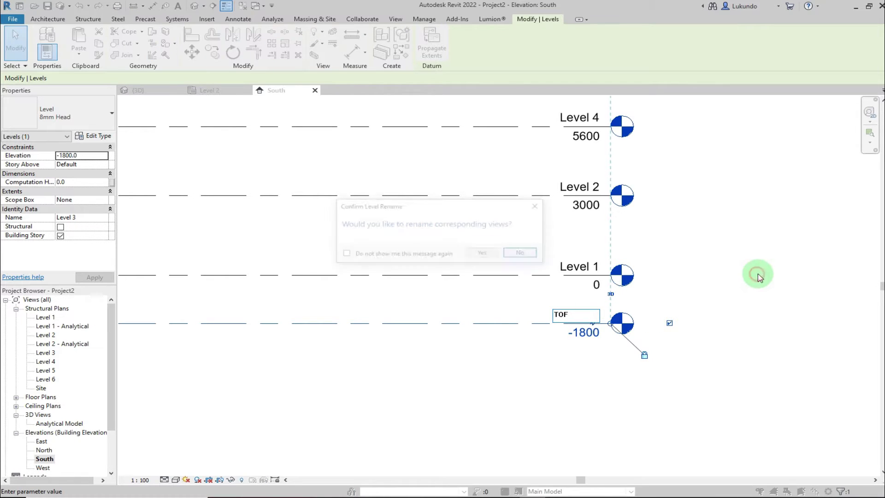
pyautogui.click(483, 254)
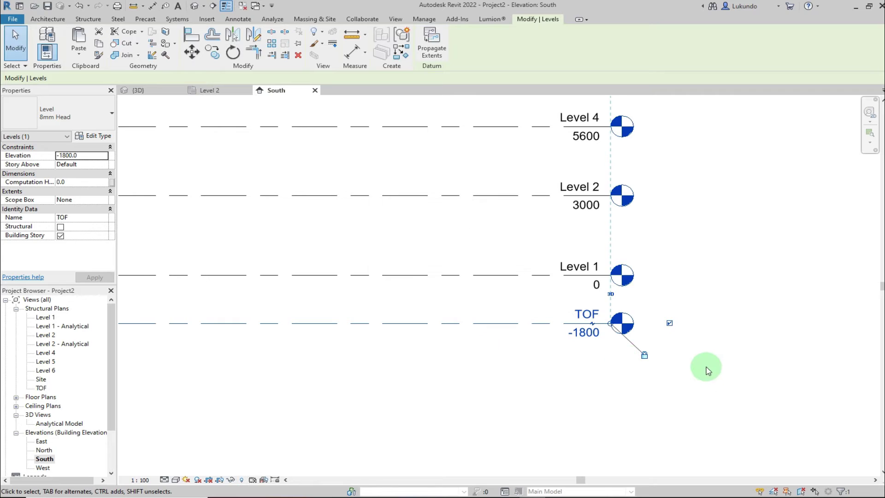
# Step: Set the distance between Level 2 and the level directly above it to 3000 mm
pyautogui.scroll(-2, 696, 355)
pyautogui.click(605, 369)
pyautogui.scroll(-2, 594, 355)
pyautogui.click(581, 323)
pyautogui.click(500, 277)
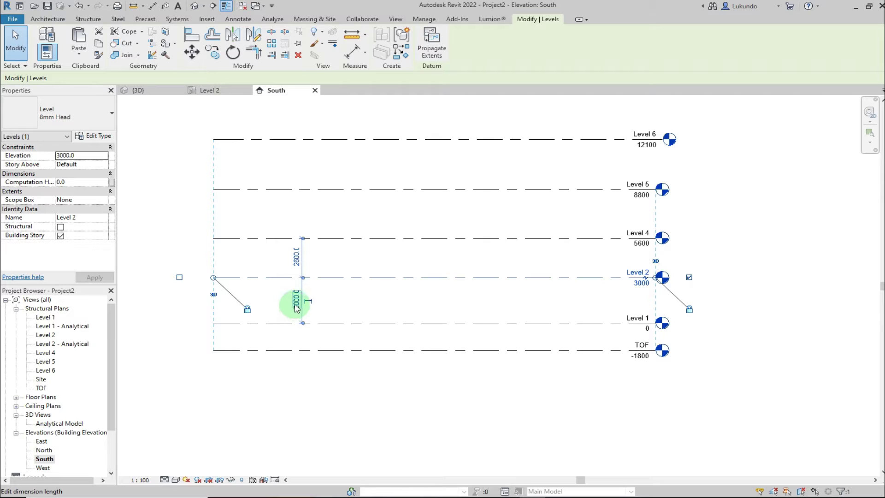
pyautogui.click(450, 257)
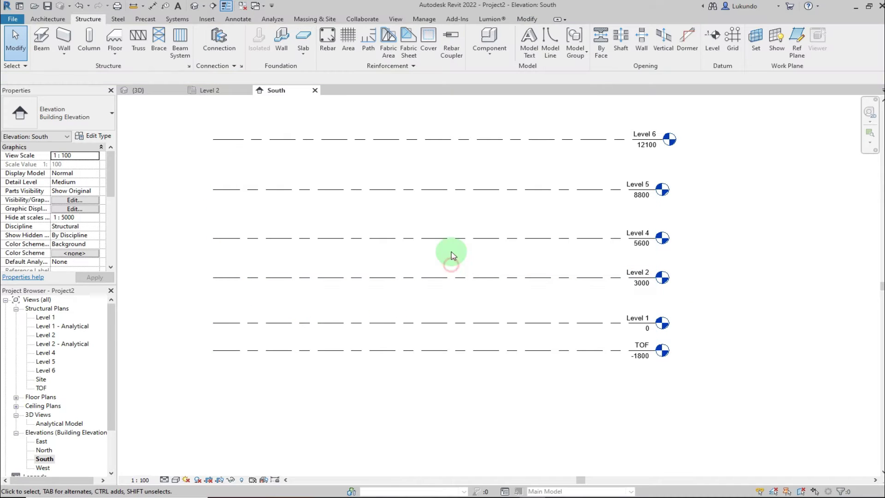
pyautogui.click(445, 238)
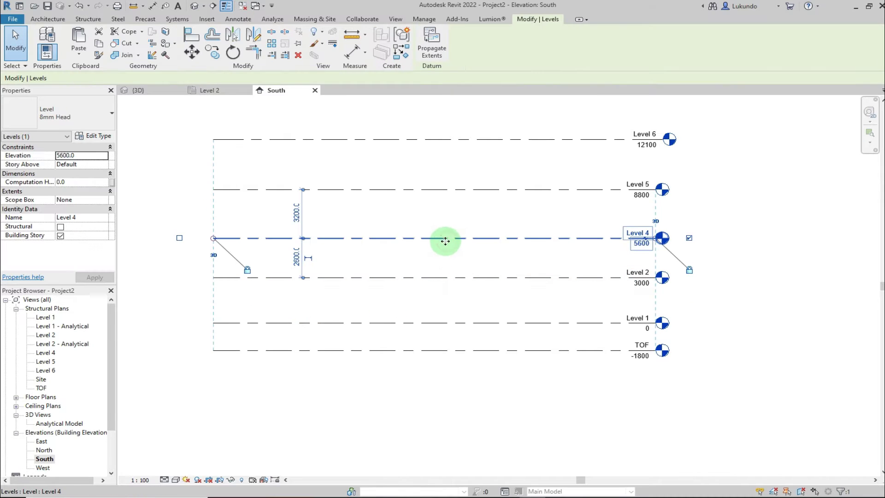
pyautogui.click(297, 260)
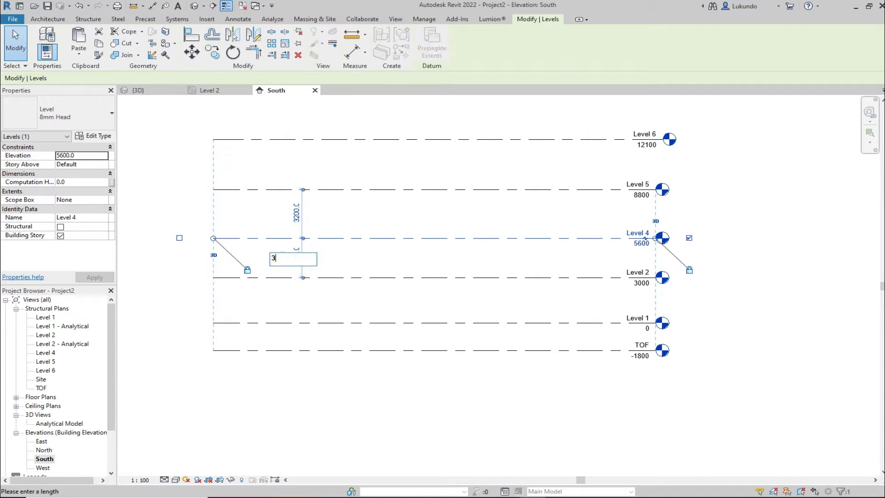
pyautogui.write('3000')
pyautogui.press('Return')
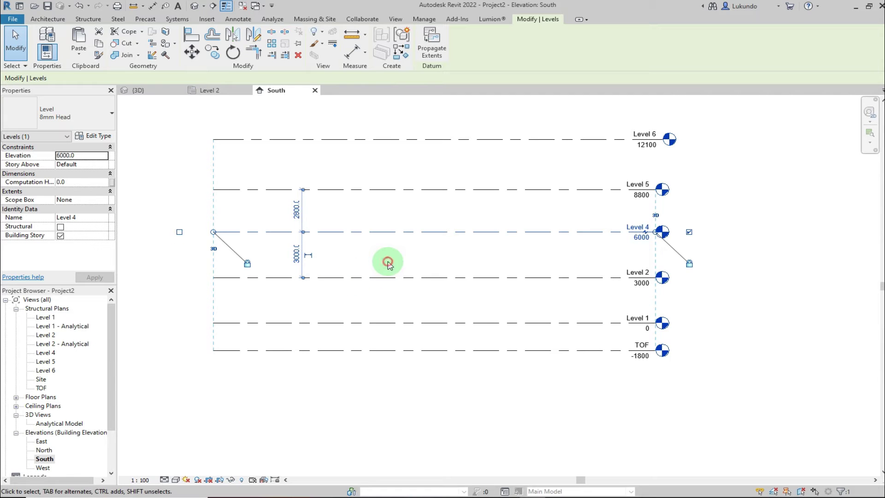
# Step: Set the distance between Level 4 and Level 5 to 3000 mm by moving Level 5
pyautogui.scroll(-1, 410, 277)
pyautogui.click(450, 222)
pyautogui.click(451, 201)
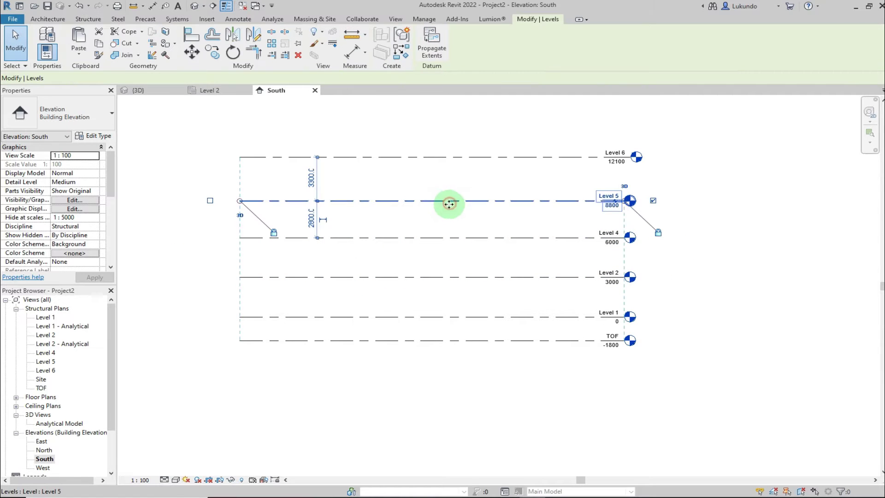
pyautogui.click(311, 223)
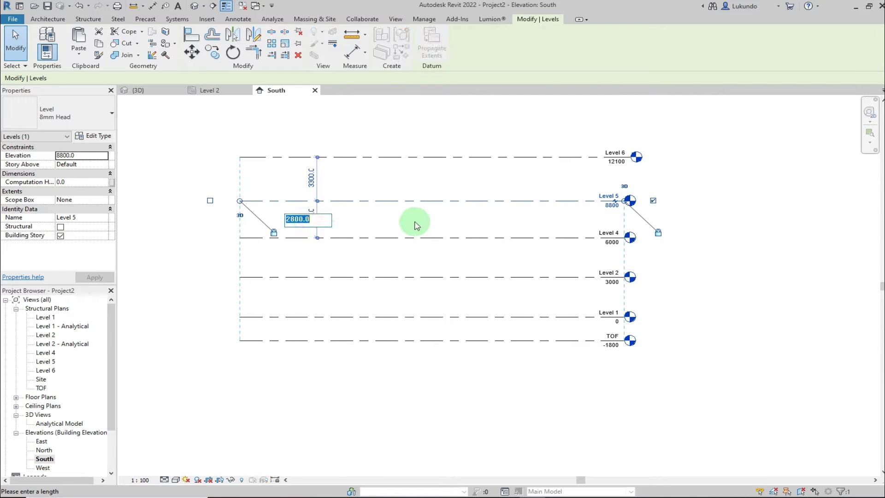
pyautogui.write('3')
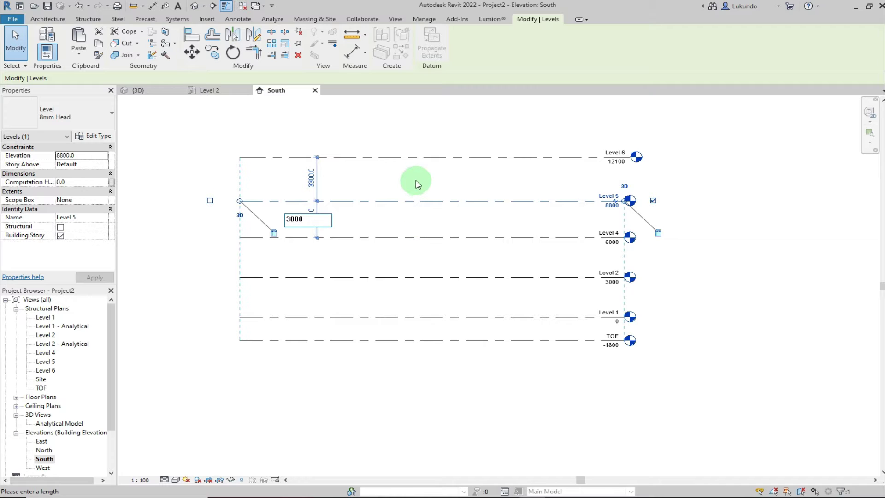
pyautogui.press('Return')
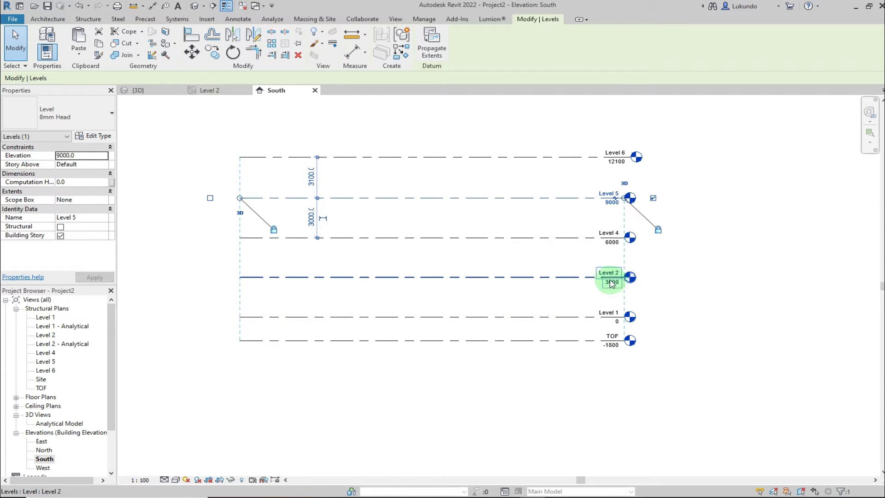
# Step: Rename the level directly above Level 2 as Level 3 and rename its corresponding views as well
pyautogui.scroll(2, 617, 226)
pyautogui.click(619, 240)
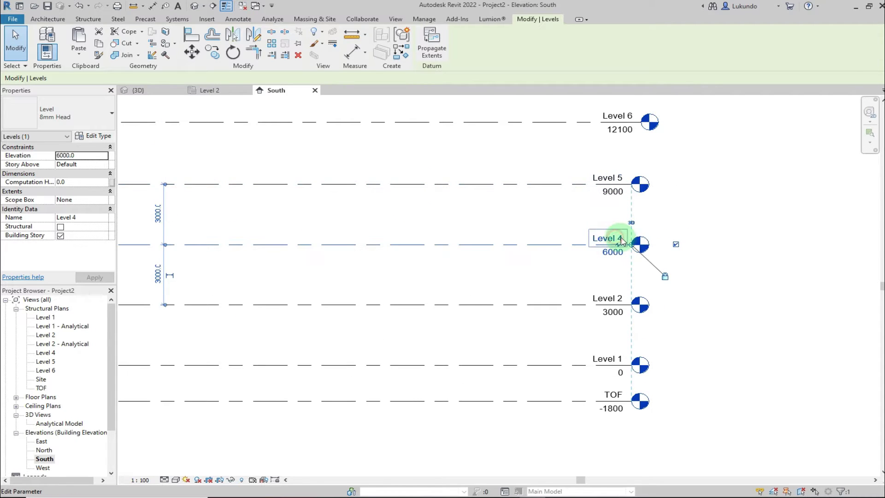
pyautogui.click(621, 237)
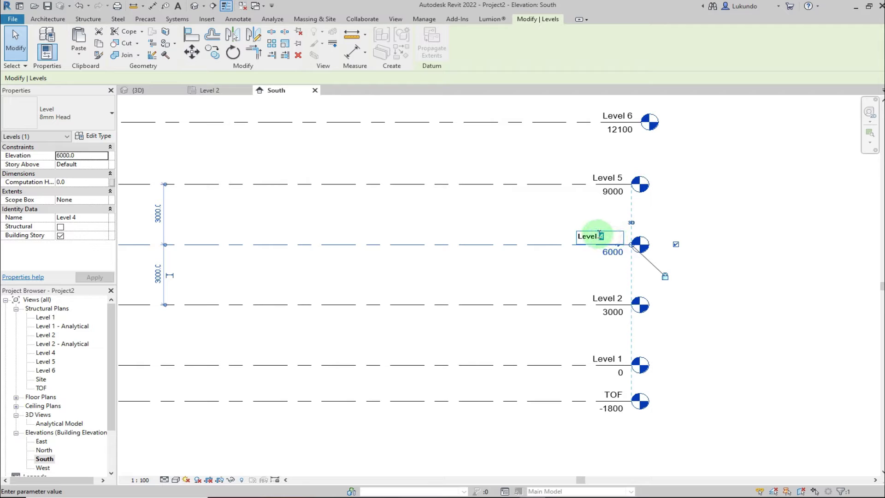
pyautogui.write('Level 3')
pyautogui.press('Return')
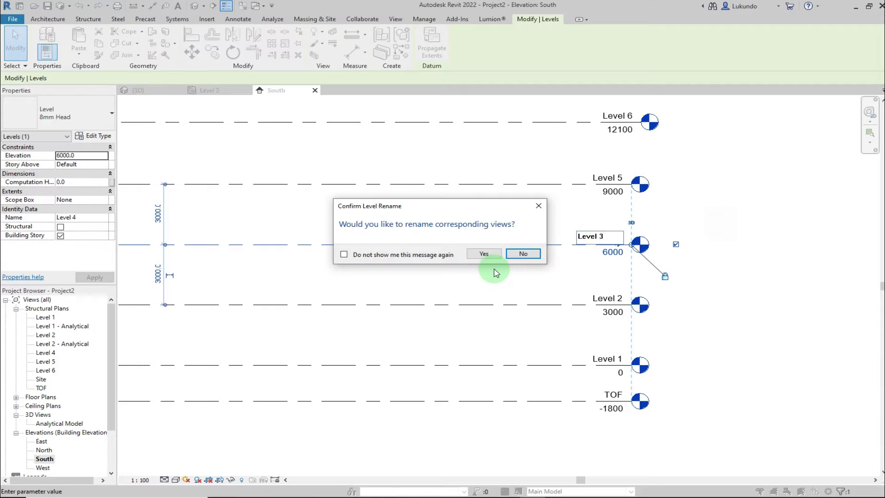
pyautogui.click(482, 253)
pyautogui.click(555, 200)
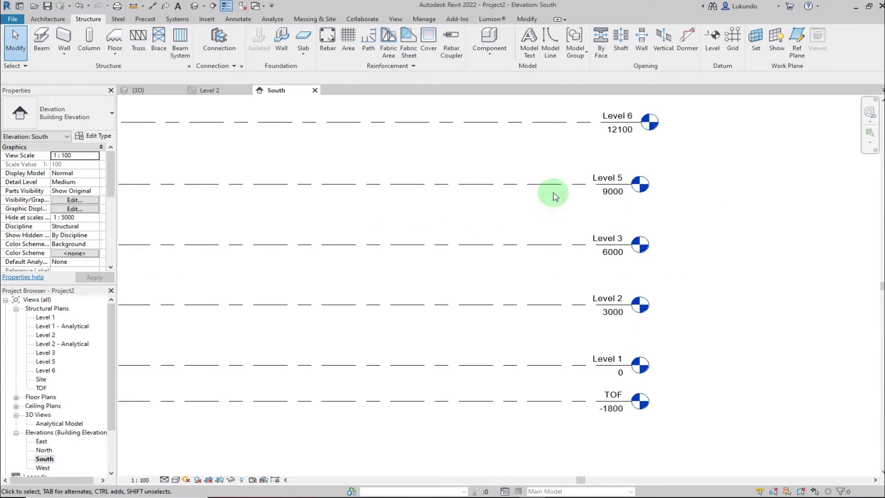
# Step: Rename the level directly above Level 3 as Level 4, including its corresponding views
pyautogui.click(608, 179)
pyautogui.click(611, 177)
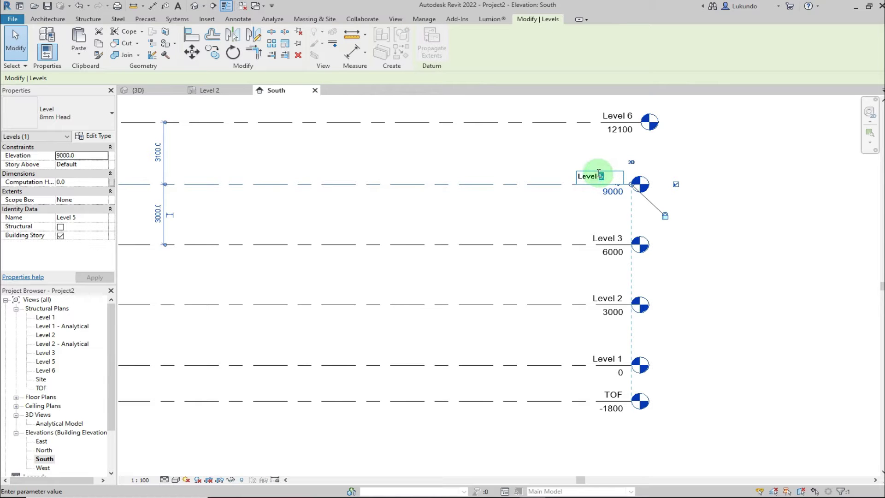
pyautogui.write('Level 4')
pyautogui.press('Return')
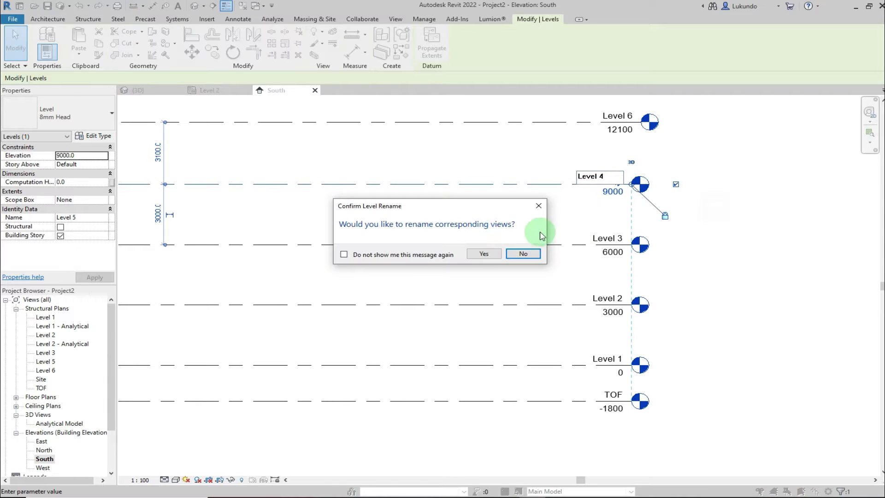
pyautogui.click(483, 254)
pyautogui.click(483, 199)
# Step: Delete the topmost level, Level 6, and accept the deletion of its associated views
pyautogui.scroll(-2, 484, 200)
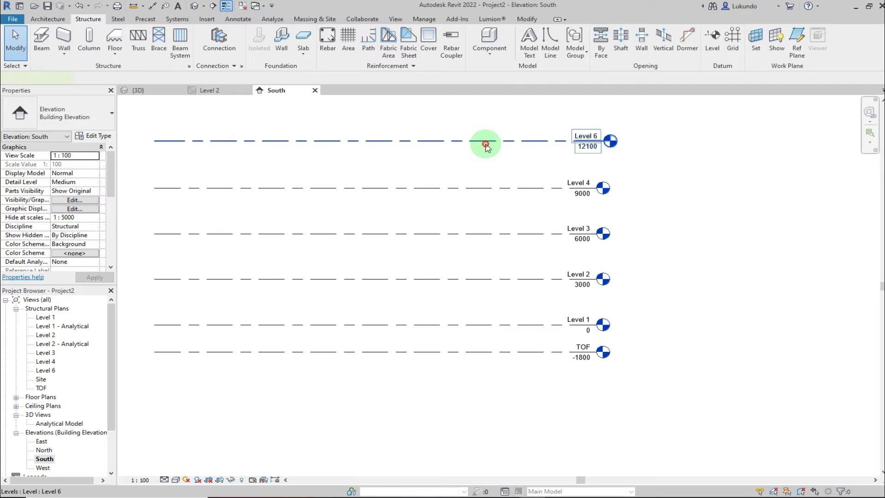
pyautogui.click(485, 144)
pyautogui.click(298, 55)
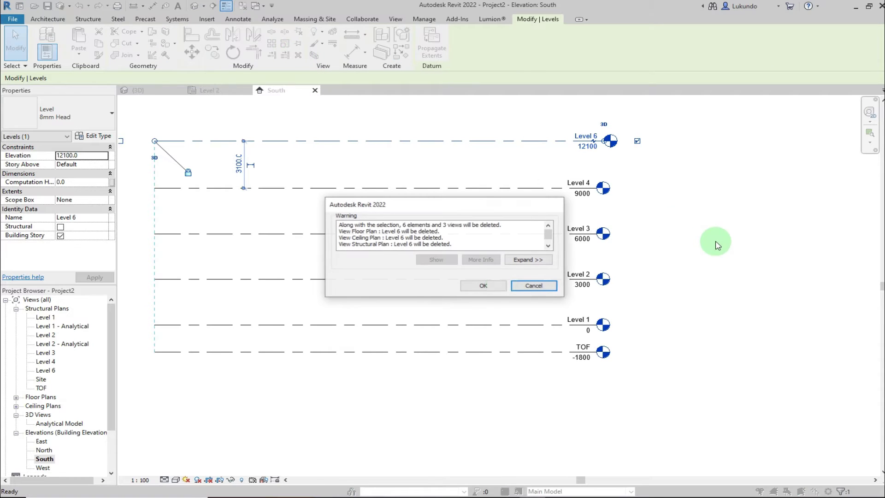
pyautogui.click(482, 286)
pyautogui.scroll(4, 598, 346)
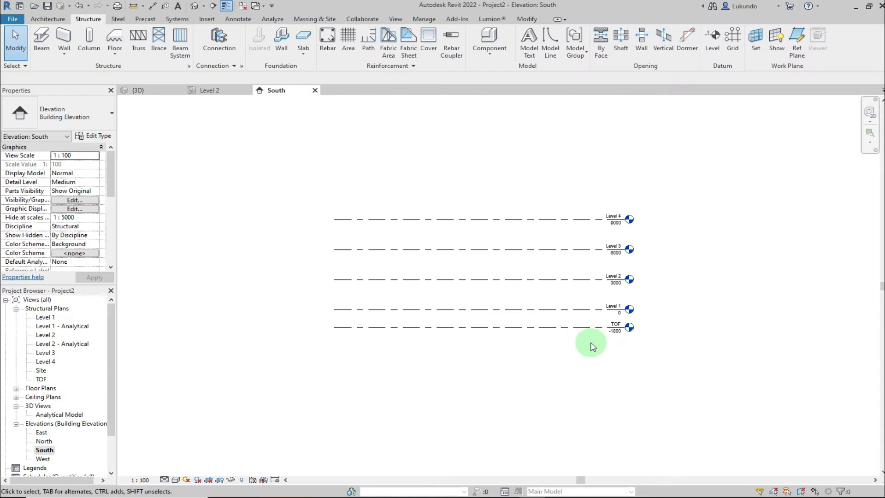
pyautogui.scroll(-1, 528, 367)
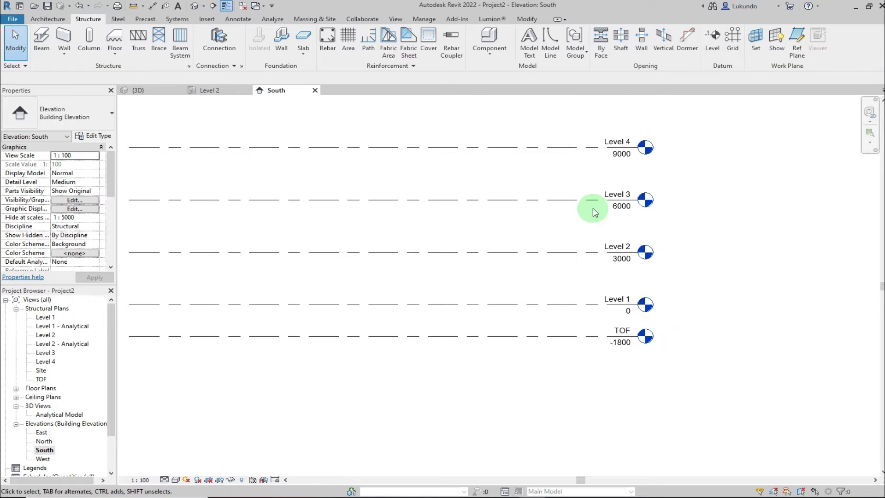
pyautogui.scroll(-2, 604, 341)
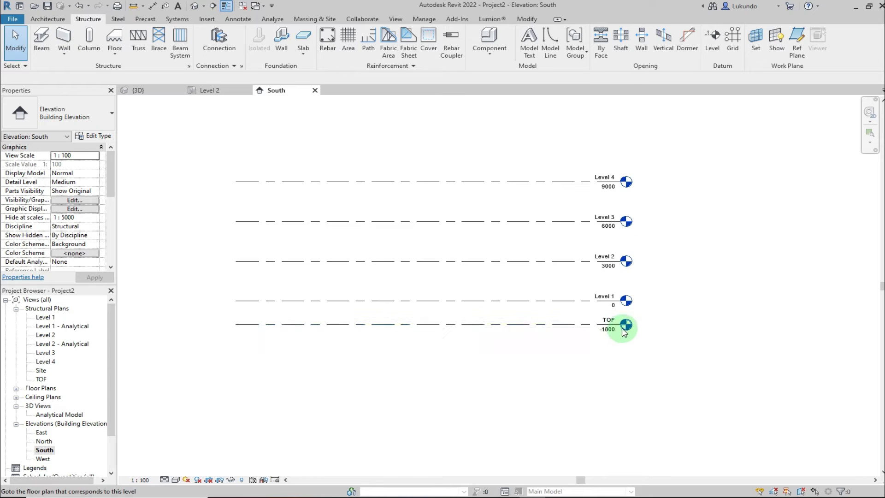
pyautogui.scroll(-1, 503, 361)
pyautogui.scroll(1, 486, 347)
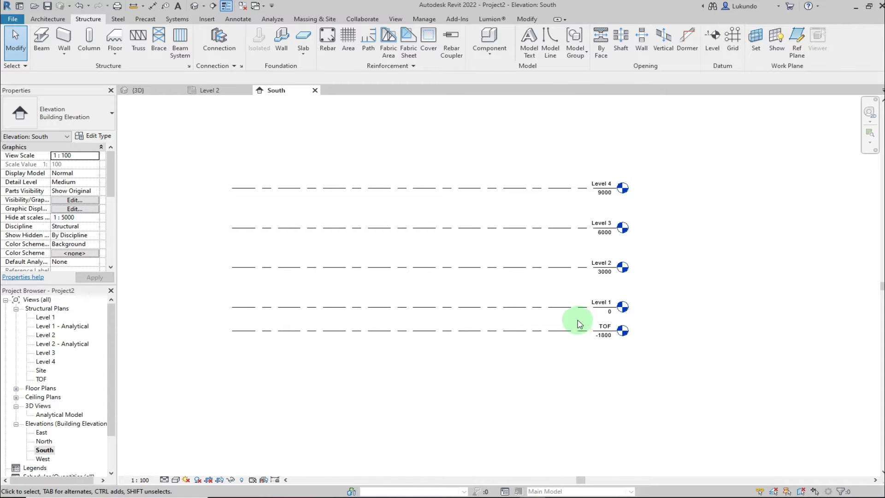
# Step: Open the Level 1 structural plan view
pyautogui.click(44, 317)
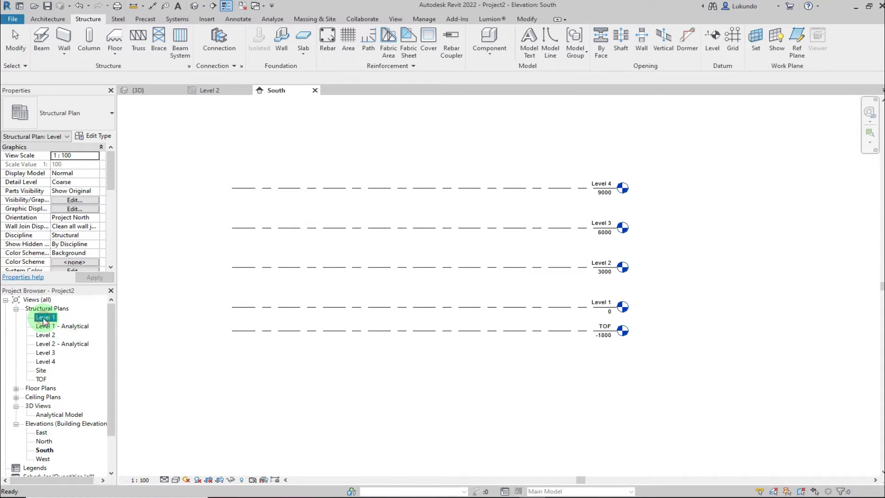
pyautogui.doubleClick(44, 318)
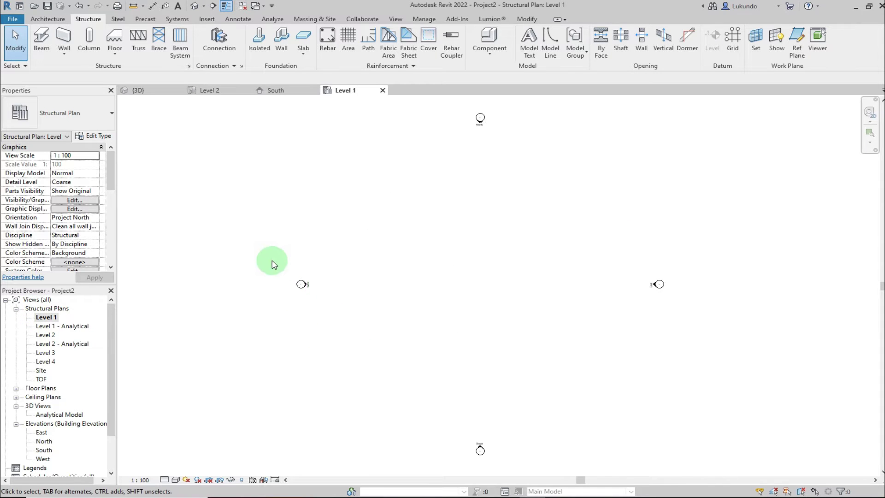
pyautogui.scroll(-1, 275, 264)
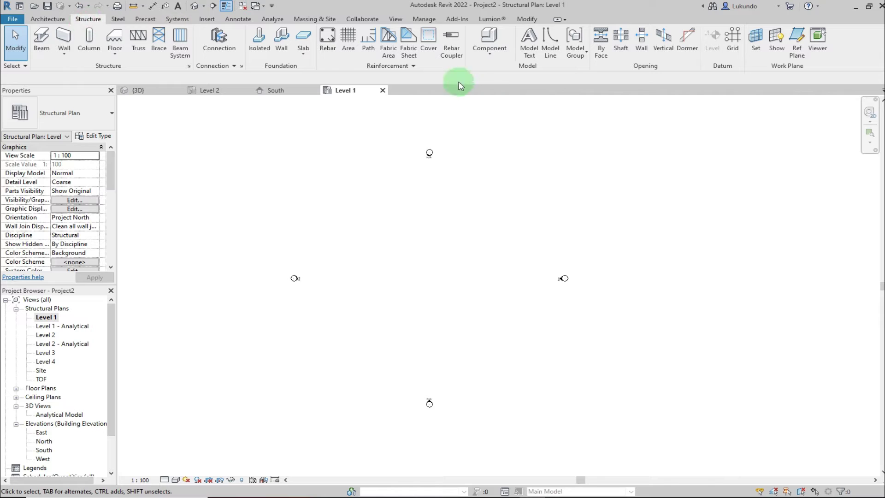
# Step: Draw the first vertical grid line from top to bottom, between the west elevation marker and the middle of the plan
pyautogui.click(731, 37)
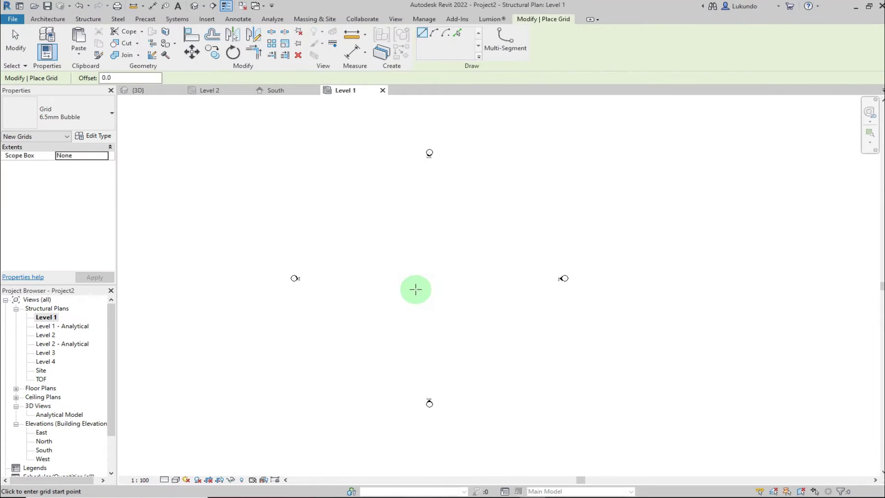
pyautogui.click(357, 214)
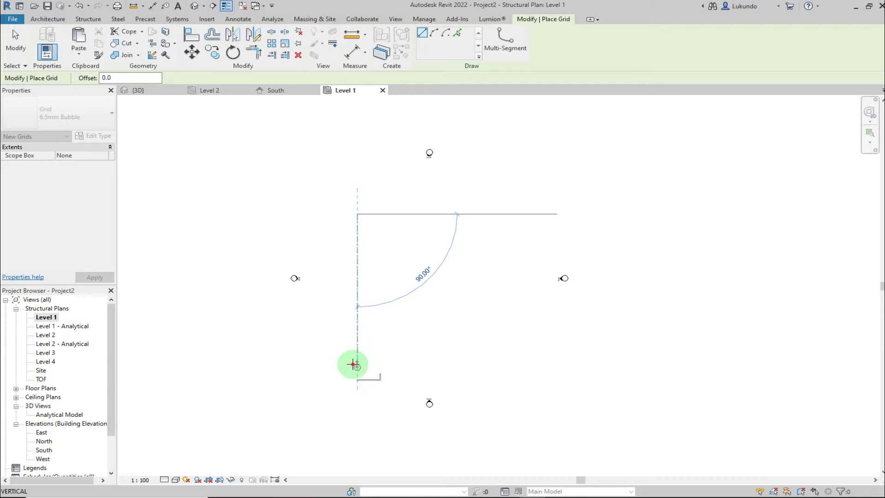
pyautogui.click(354, 364)
pyautogui.scroll(4, 362, 362)
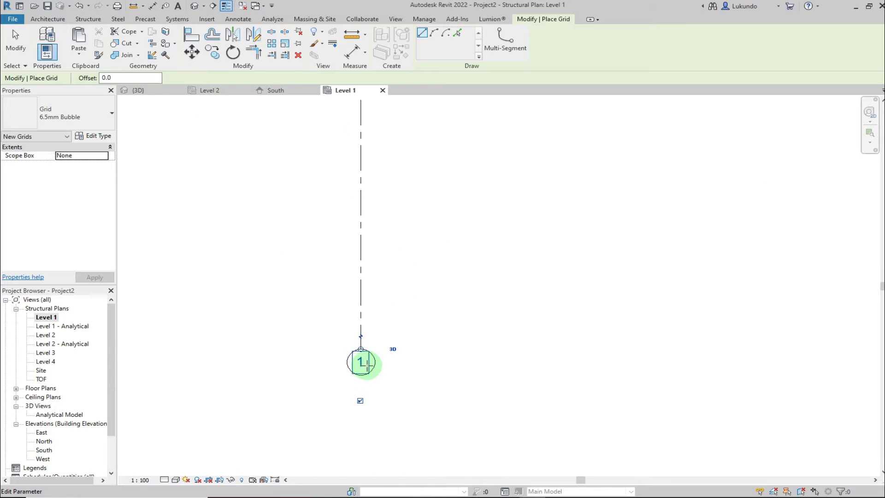
pyautogui.scroll(-5, 365, 350)
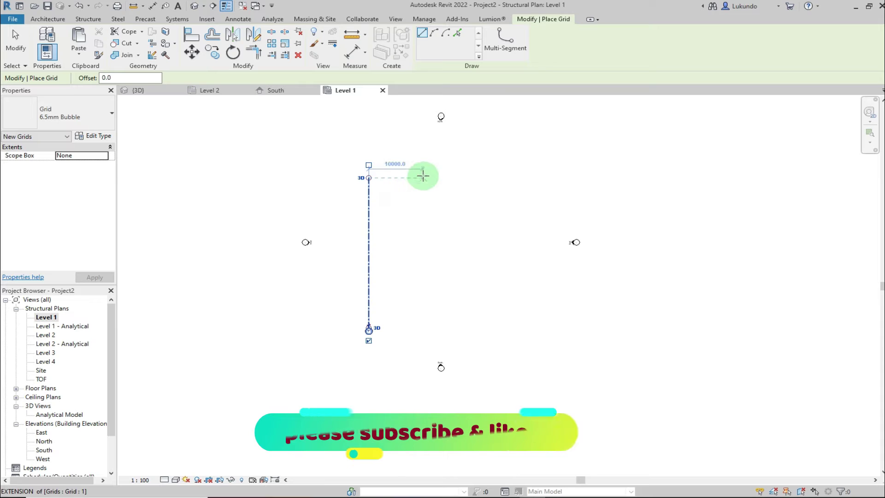
# Step: Draw four more vertical grid lines to the right of grid 1, spaced about 3700, 3400, 4300 and 4600 mm, aligned with its ends
pyautogui.scroll(2, 391, 178)
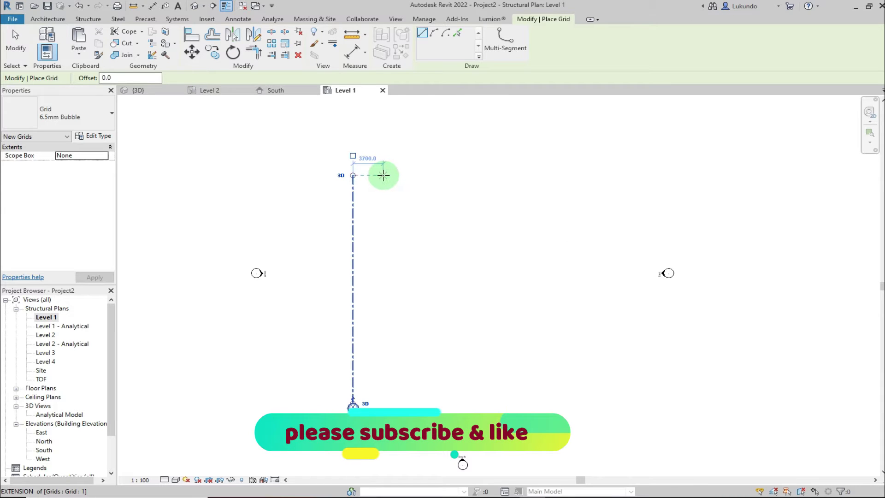
pyautogui.click(383, 175)
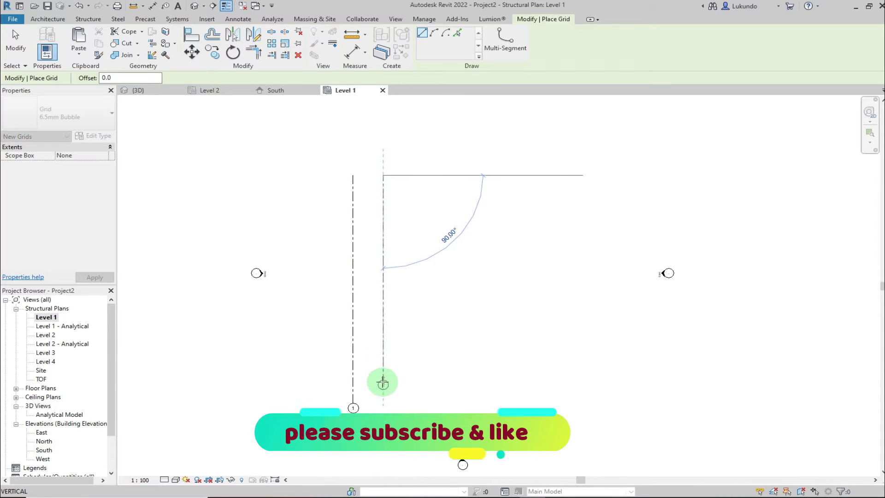
pyautogui.click(383, 403)
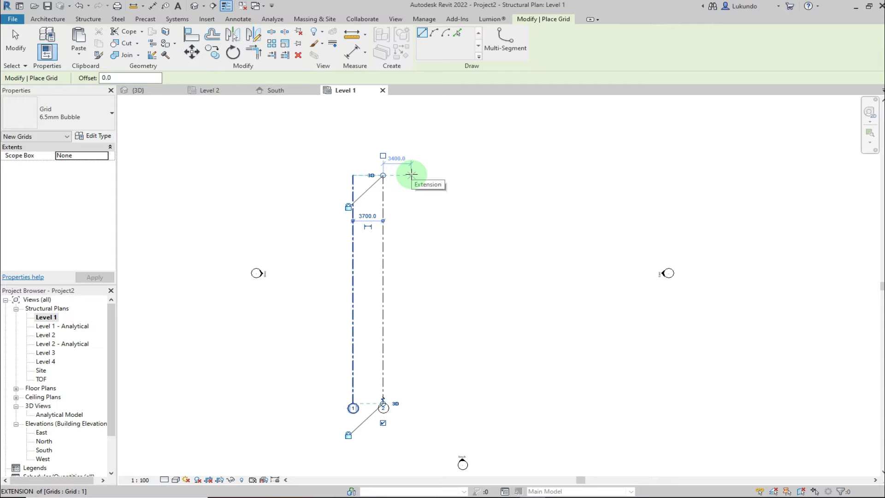
pyautogui.click(411, 175)
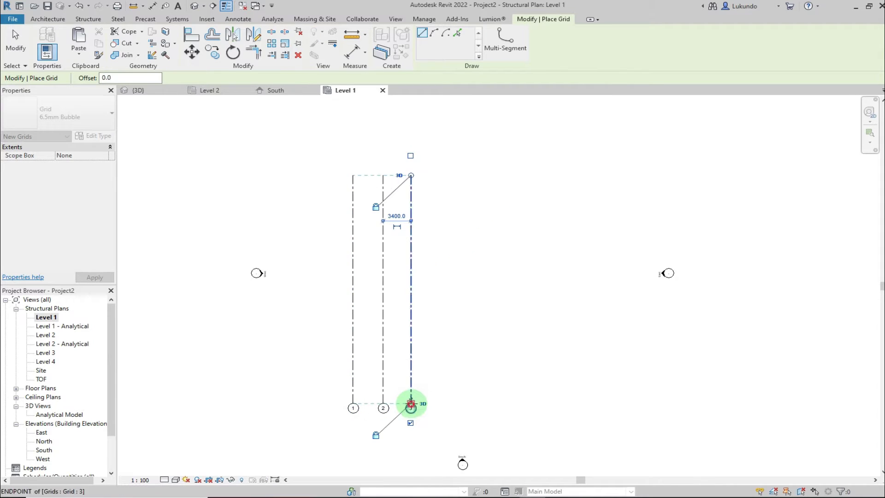
pyautogui.click(411, 405)
pyautogui.click(445, 175)
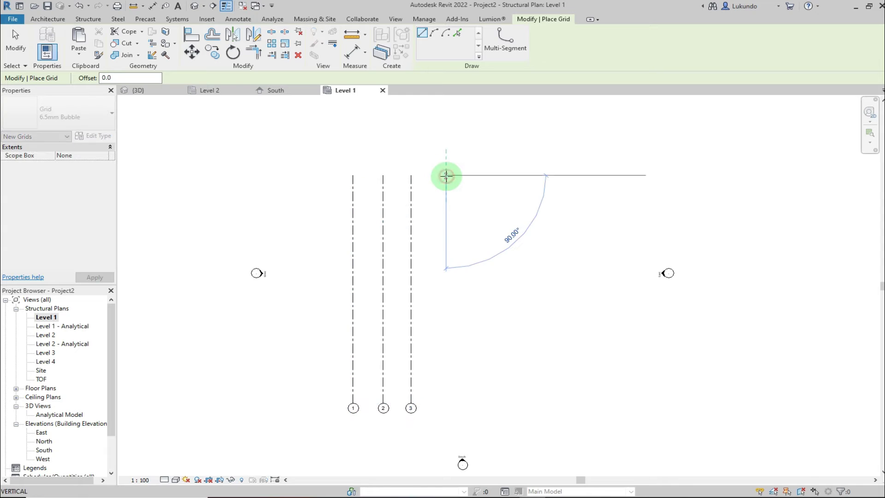
pyautogui.click(446, 406)
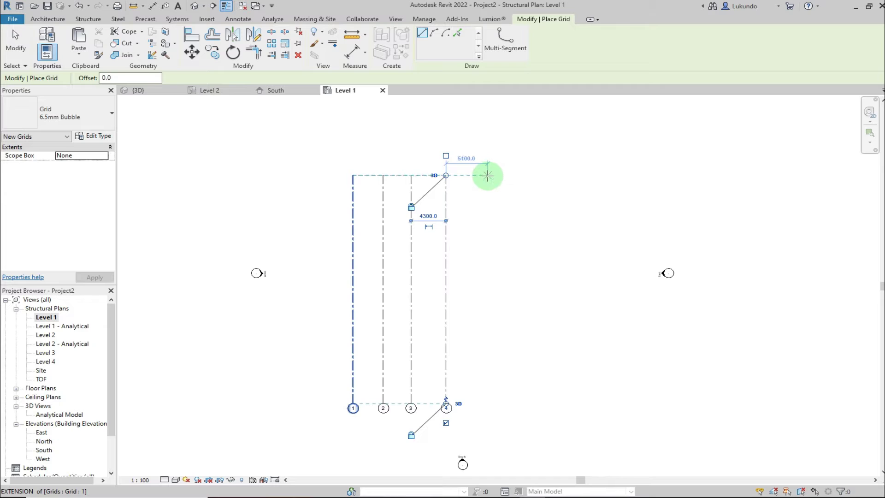
pyautogui.click(483, 175)
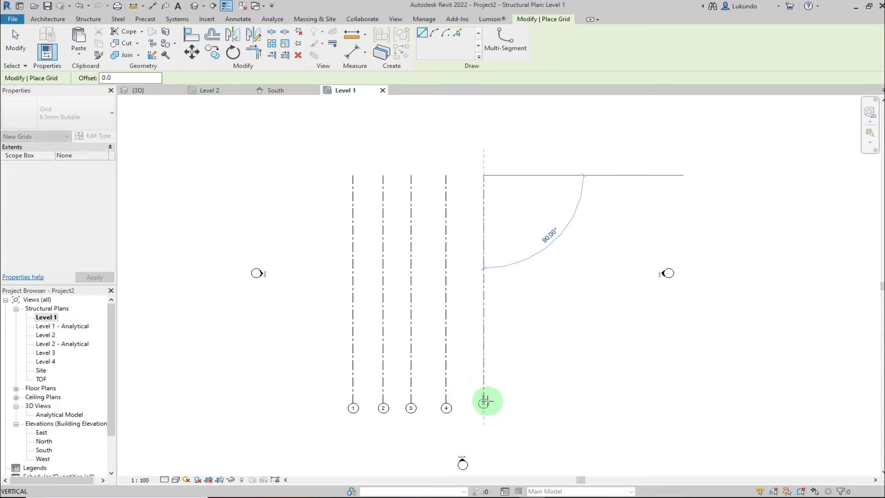
pyautogui.click(484, 406)
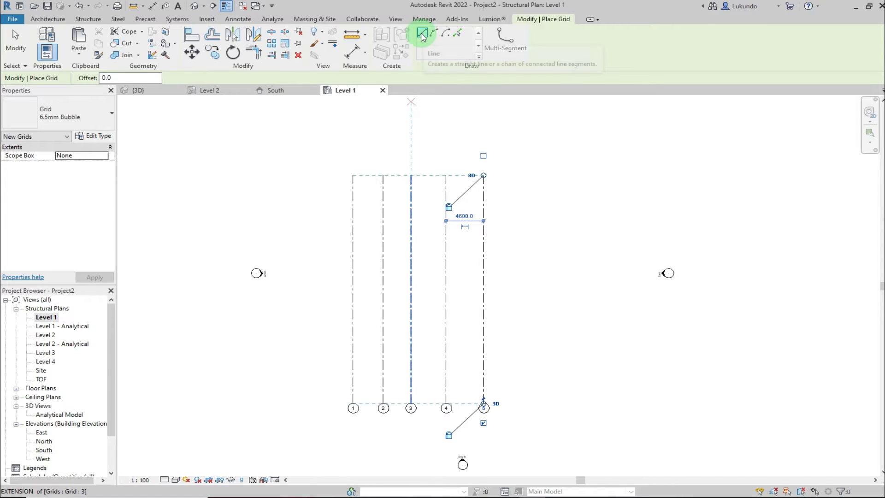
# Step: Draw a horizontal grid line from left to right across all five vertical grids near their upper ends, and finish placing grids
pyautogui.click(325, 204)
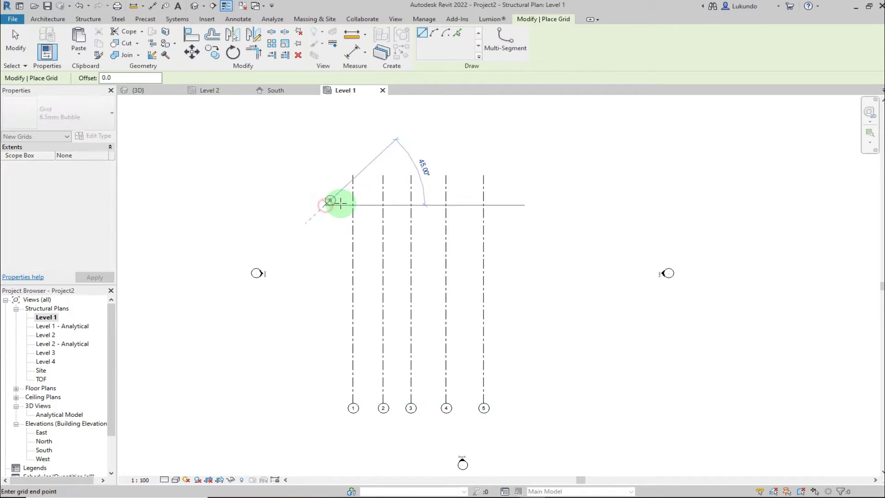
pyautogui.click(510, 202)
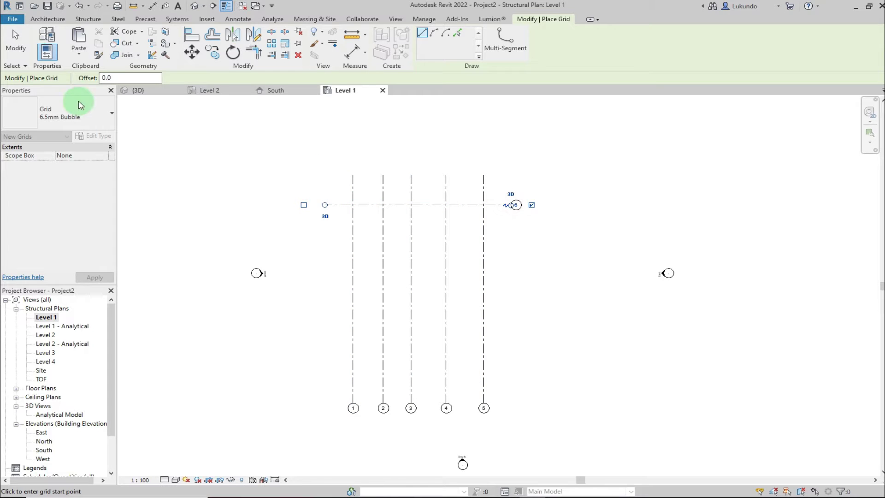
pyautogui.click(16, 42)
# Step: Rename the horizontal grid line as A and fit the whole plan in view
pyautogui.scroll(5, 515, 209)
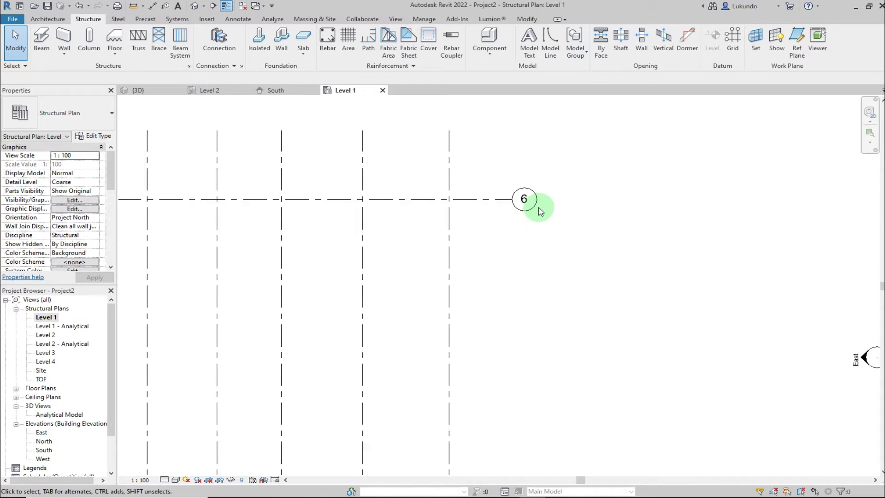
pyautogui.doubleClick(516, 195)
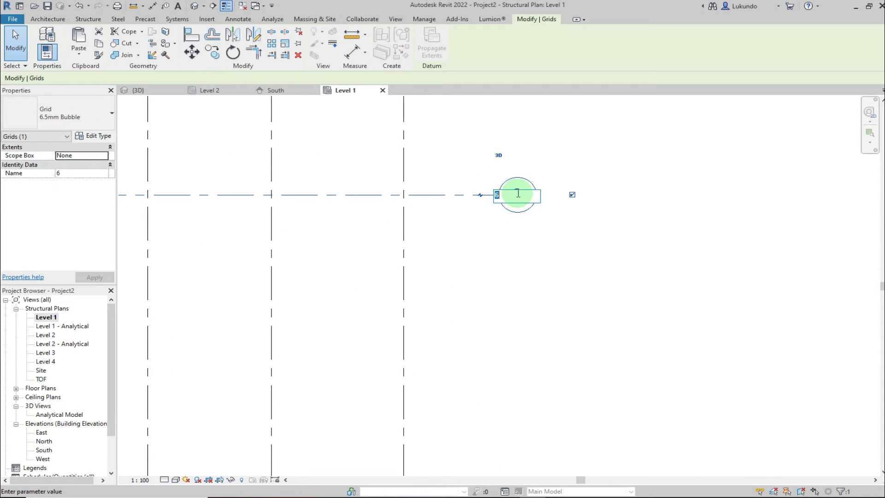
pyautogui.write('A')
pyautogui.click(563, 206)
pyautogui.click(567, 288)
pyautogui.press('z')
pyautogui.press('f')
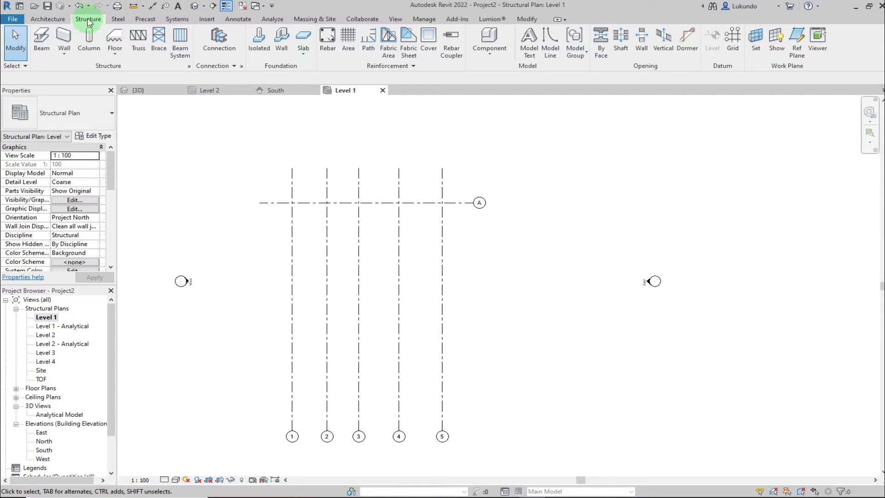
# Step: Draw a second horizontal grid line about 3900 mm below grid A, aligned with its ends
pyautogui.click(733, 40)
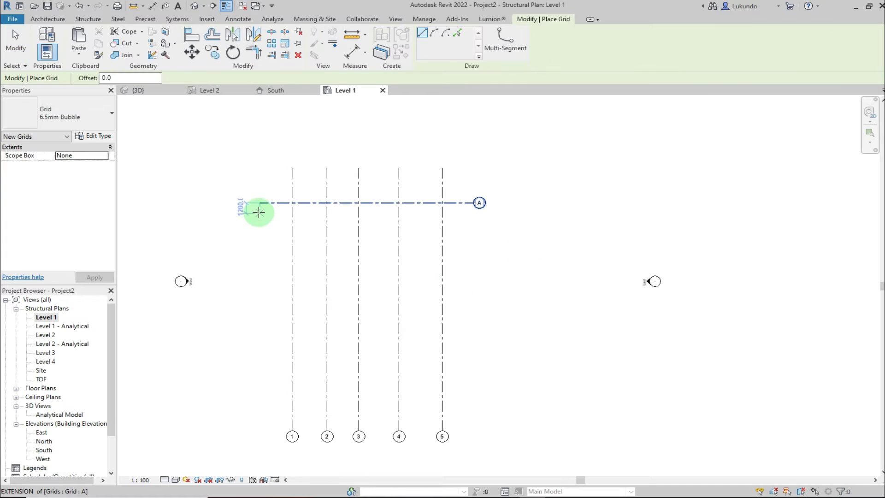
pyautogui.click(261, 236)
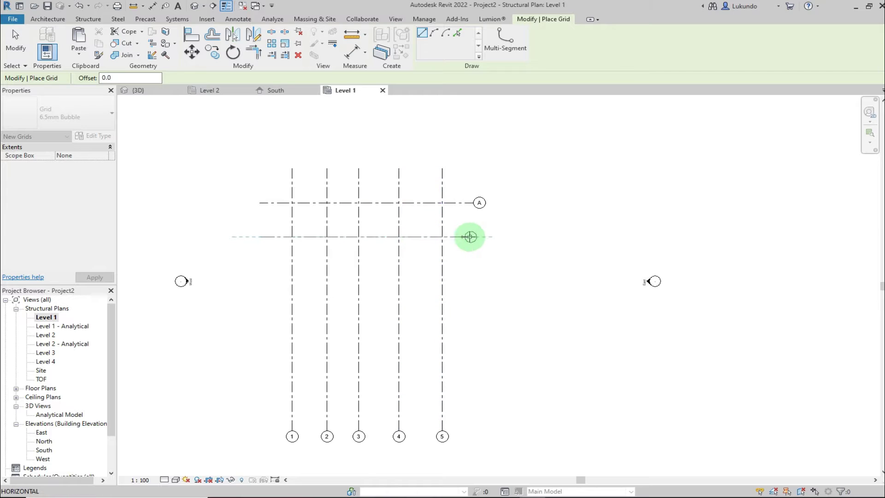
pyautogui.click(477, 237)
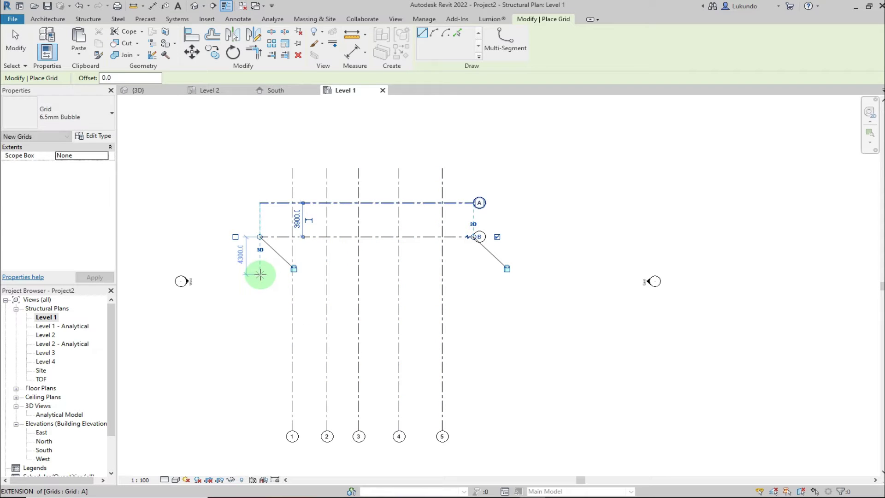
# Step: Copy grid B 3500 mm straight down as part of a multiple copy
pyautogui.click(213, 54)
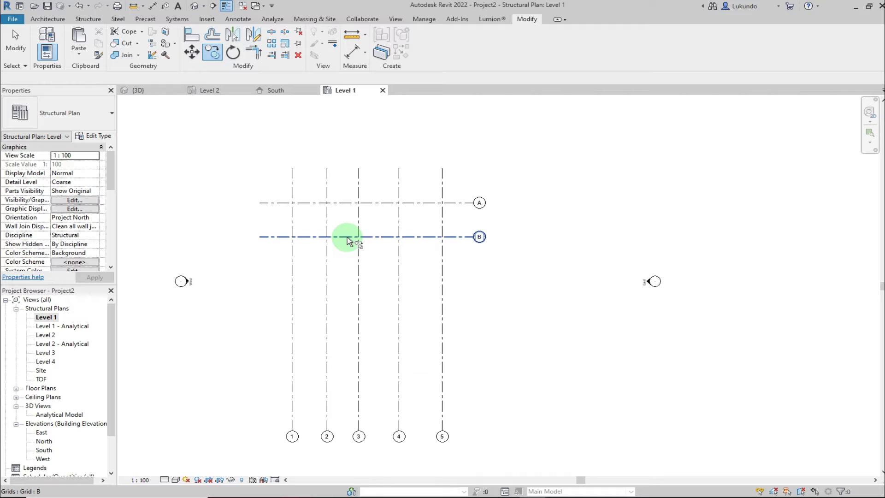
pyautogui.press('Escape')
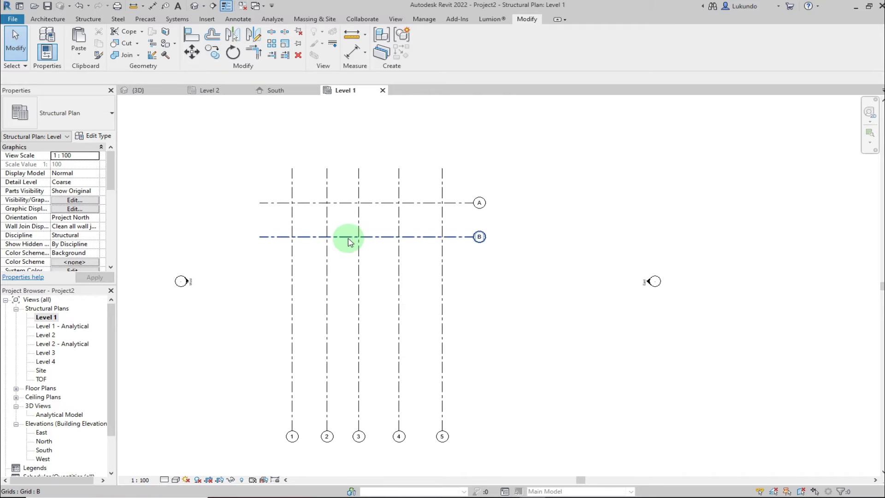
pyautogui.click(337, 234)
pyautogui.click(218, 57)
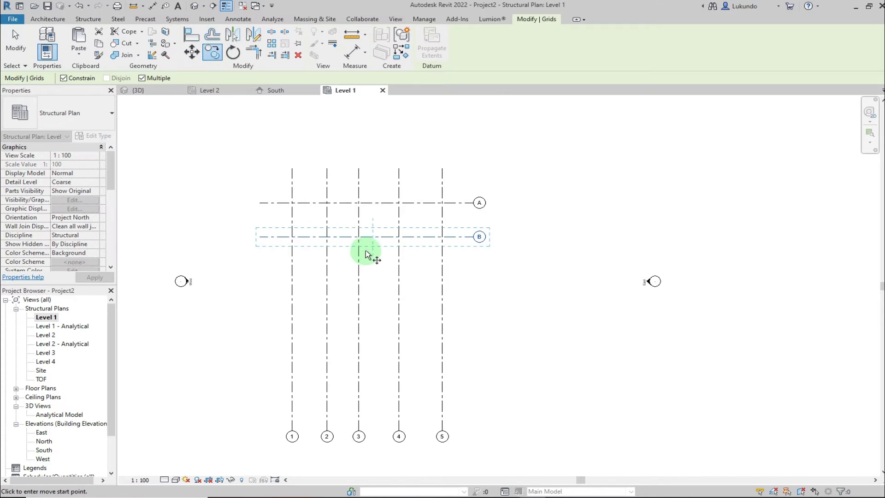
pyautogui.moveTo(366, 237); pyautogui.dragTo(365, 272)
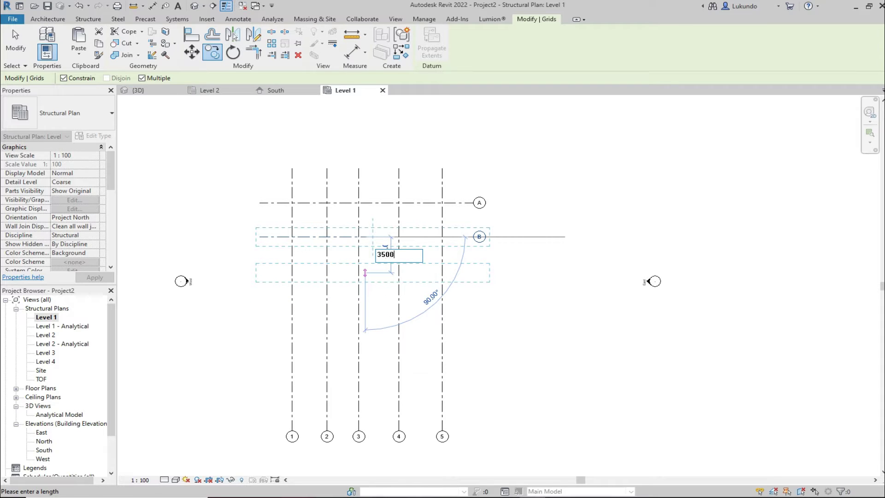
pyautogui.press('Return')
# Step: Place another copy of the horizontal grid below grid C, slightly farther away than C is from B, and finish copying
pyautogui.click(373, 272)
pyautogui.moveTo(373, 274); pyautogui.dragTo(374, 340)
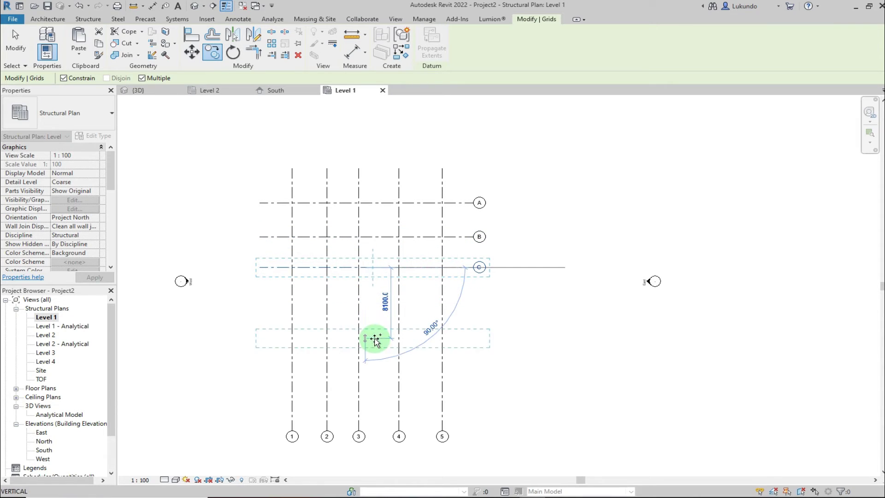
pyautogui.click(377, 306)
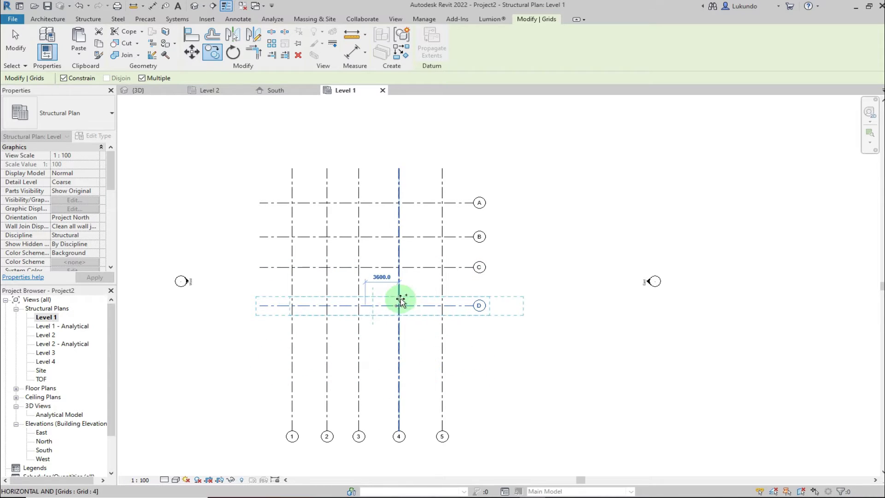
pyautogui.click(18, 45)
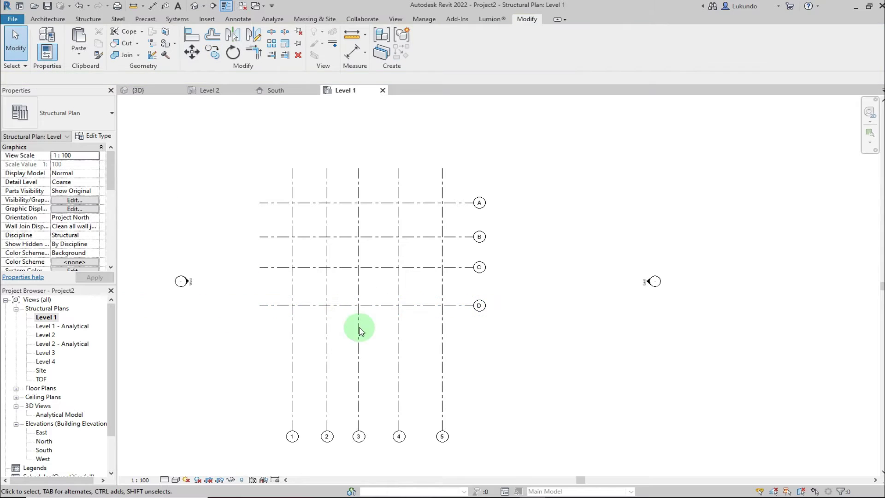
# Step: Shorten the vertical grids by pulling their aligned lower ends up to just below grid D
pyautogui.scroll(2, 376, 251)
pyautogui.scroll(-2, 451, 310)
pyautogui.click(475, 332)
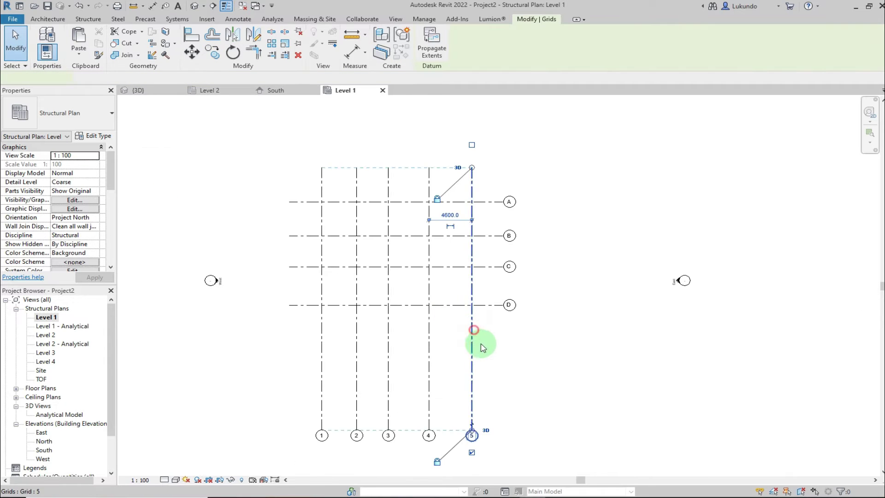
pyautogui.moveTo(473, 433); pyautogui.dragTo(471, 322)
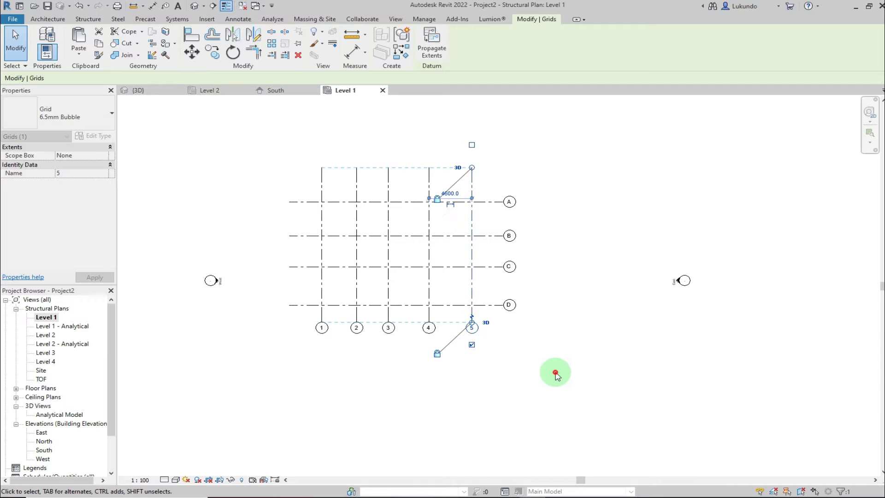
pyautogui.click(559, 371)
pyautogui.scroll(3, 401, 235)
pyautogui.scroll(-3, 484, 212)
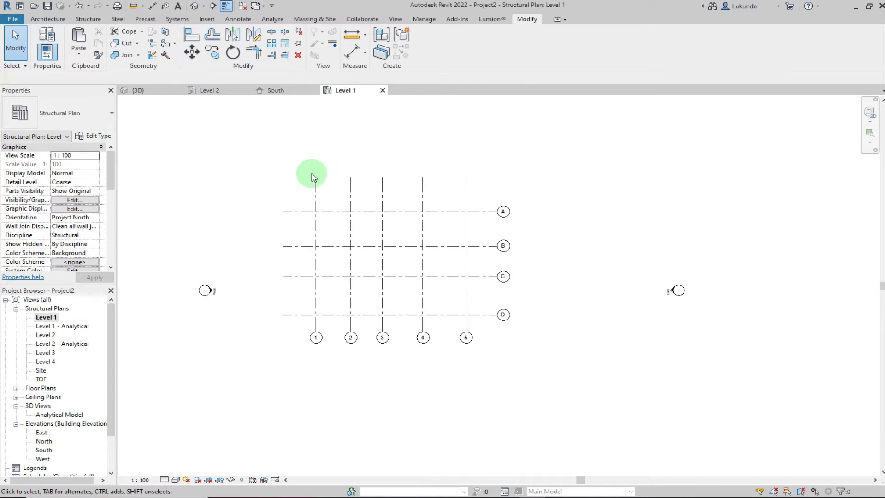
# Step: Enable Plan View Symbols End 1 (Default) for the 6.5mm Bubble grid type so the grids have bubbles at both ends
pyautogui.click(382, 247)
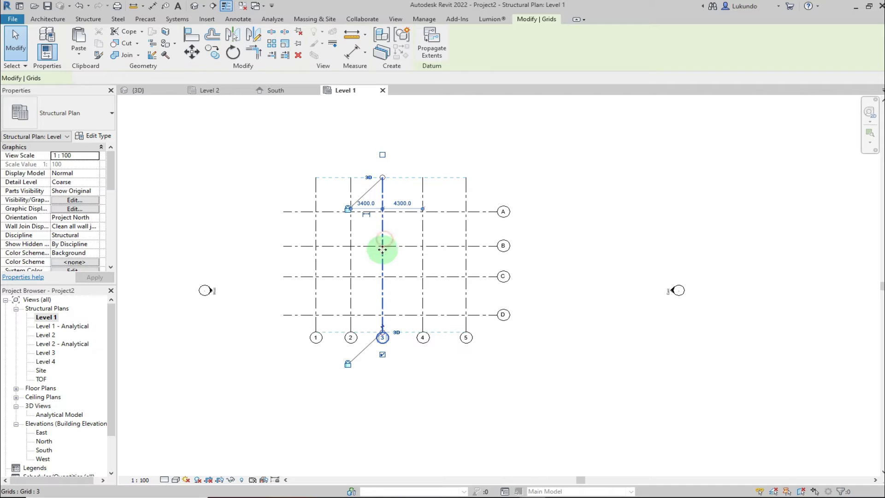
pyautogui.click(96, 136)
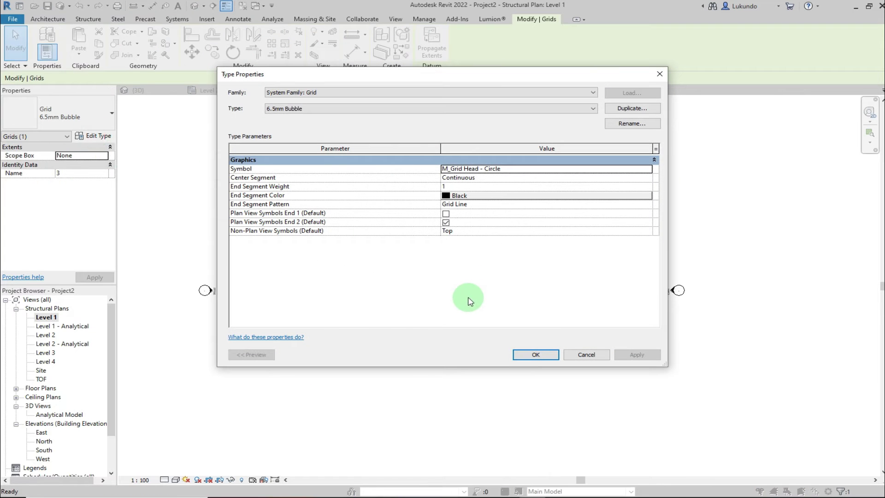
pyautogui.click(445, 213)
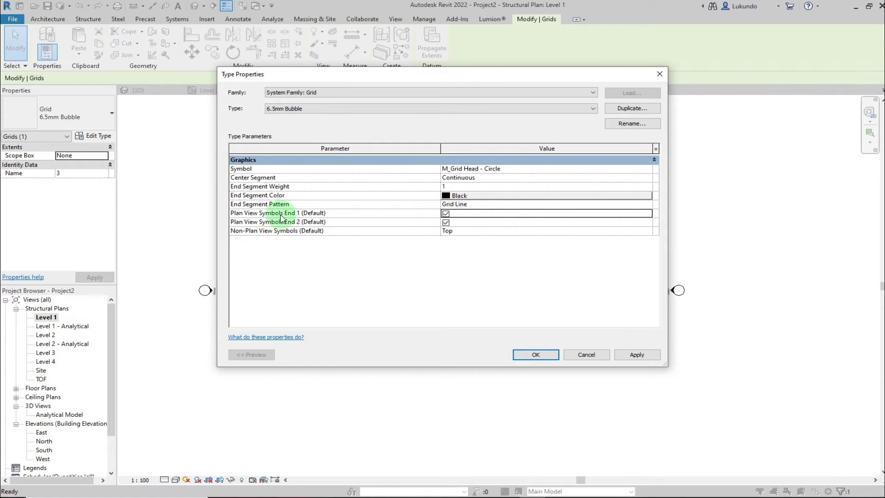
pyautogui.click(547, 358)
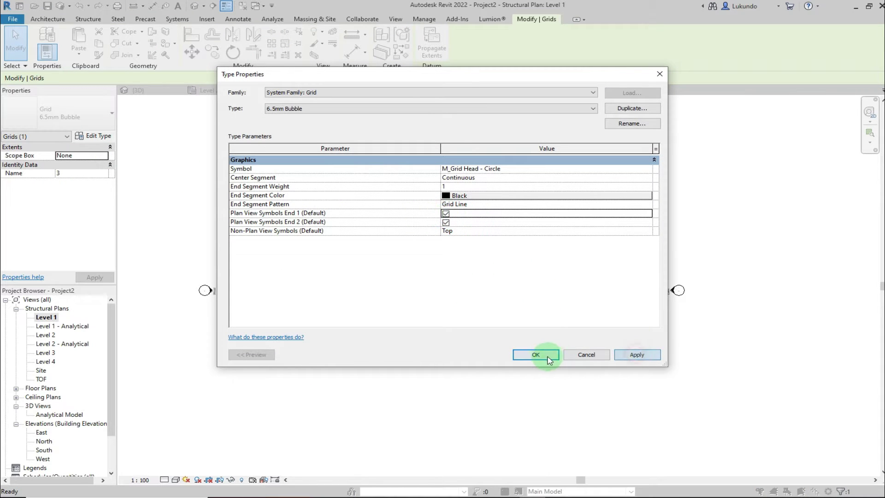
pyautogui.press('Escape')
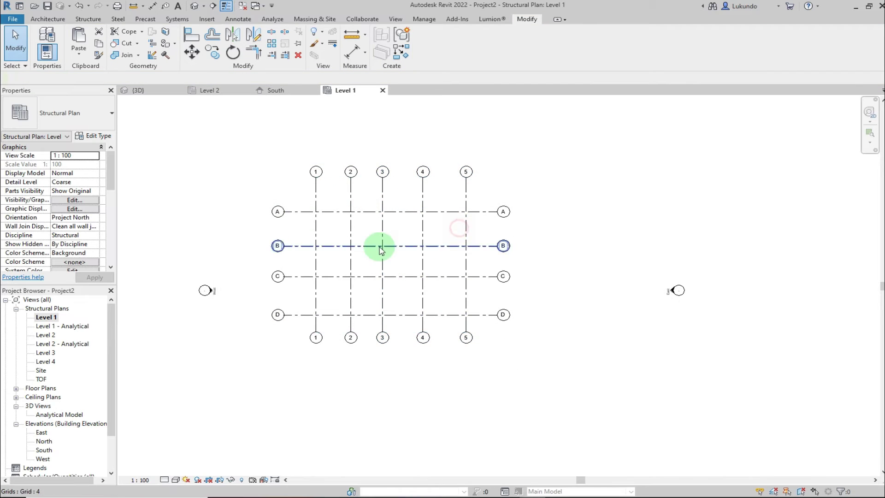
# Step: Start placing a structural column on the Level 1 plan and review the column types already loaded in the project
pyautogui.scroll(-2, 396, 331)
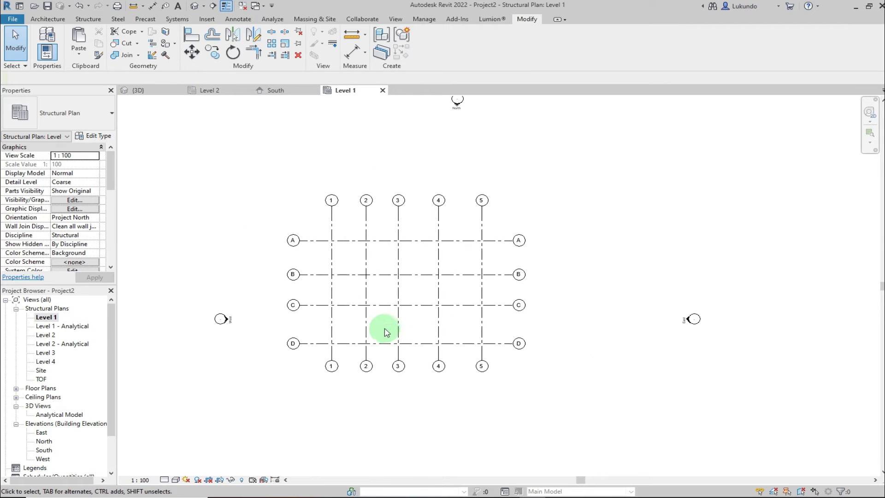
pyautogui.scroll(1, 405, 306)
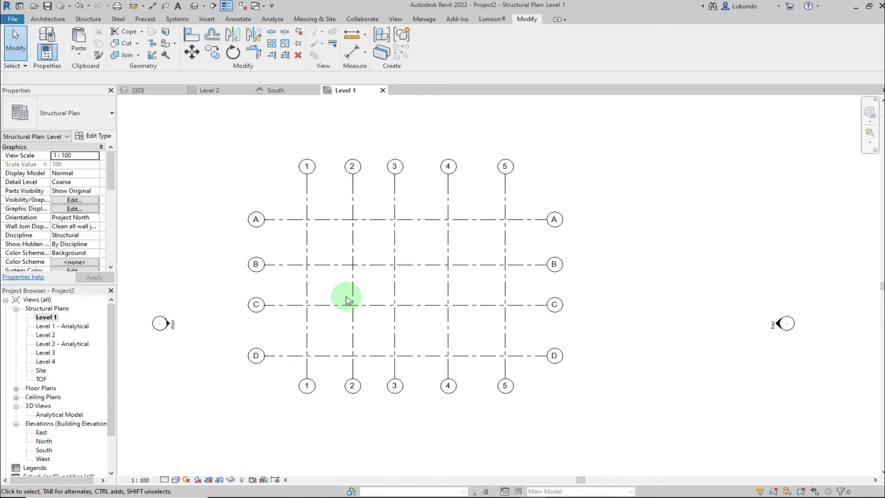
pyautogui.click(88, 20)
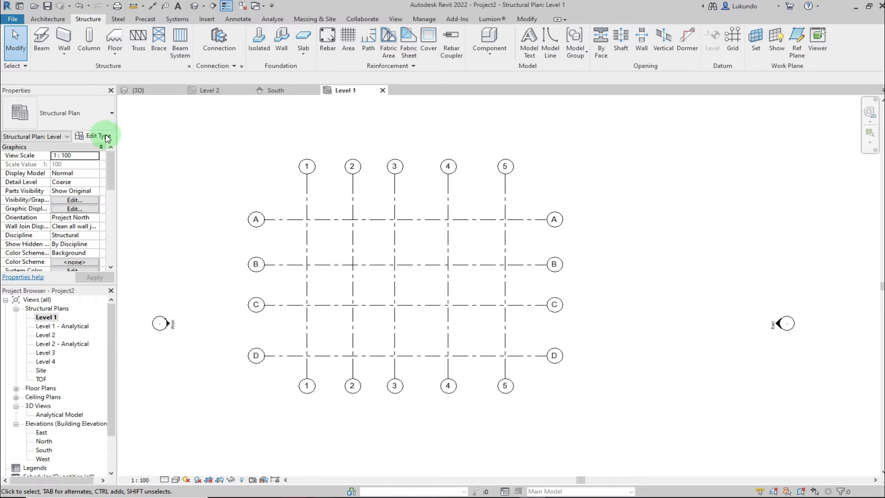
pyautogui.click(88, 39)
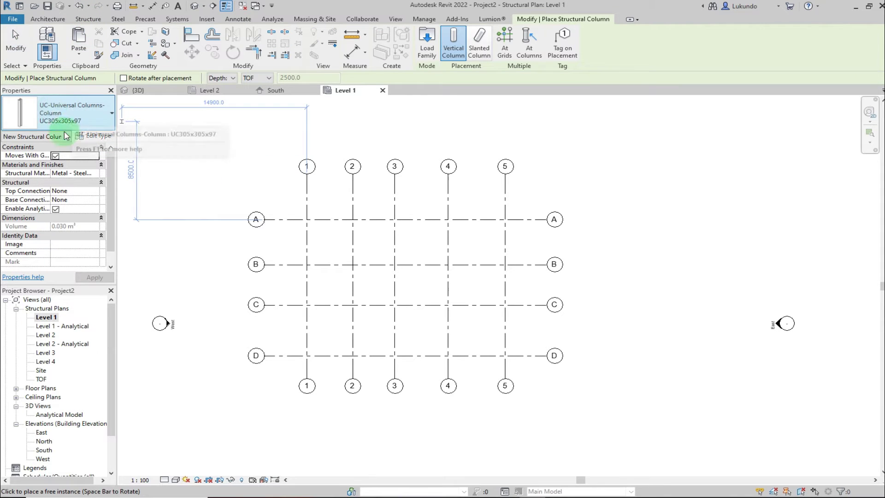
pyautogui.click(110, 114)
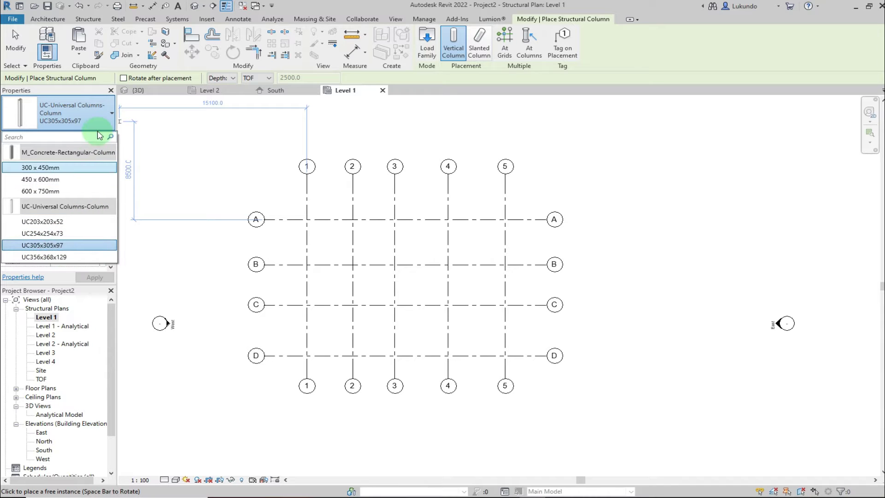
pyautogui.click(107, 116)
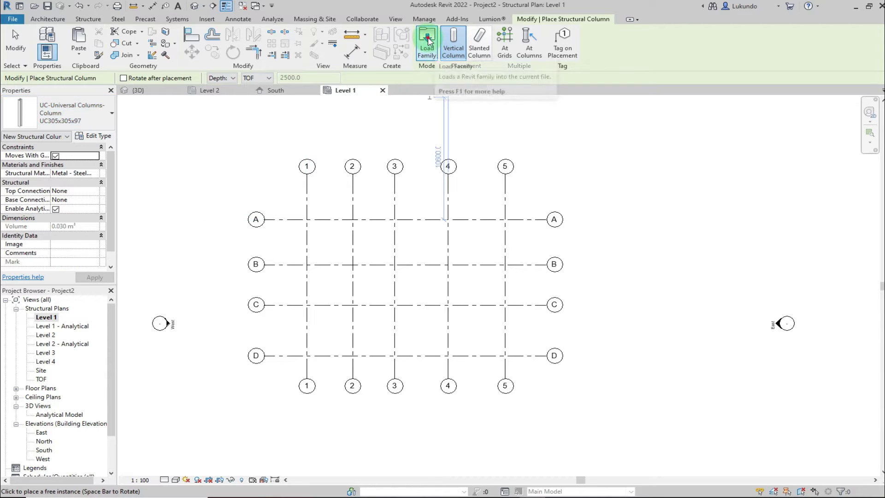
# Step: Open the UC-Universal Columns-Column family for loading from the British Standard folder under UK, Structural Columns, Steel
pyautogui.click(426, 43)
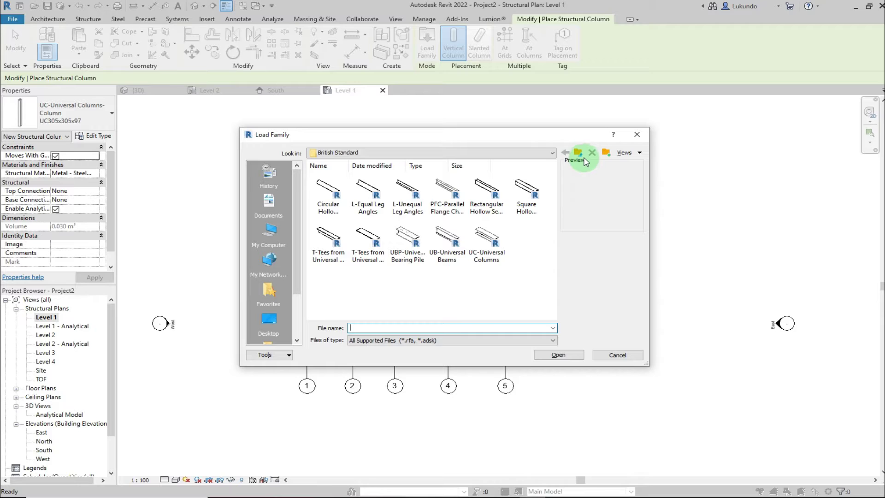
pyautogui.click(581, 157)
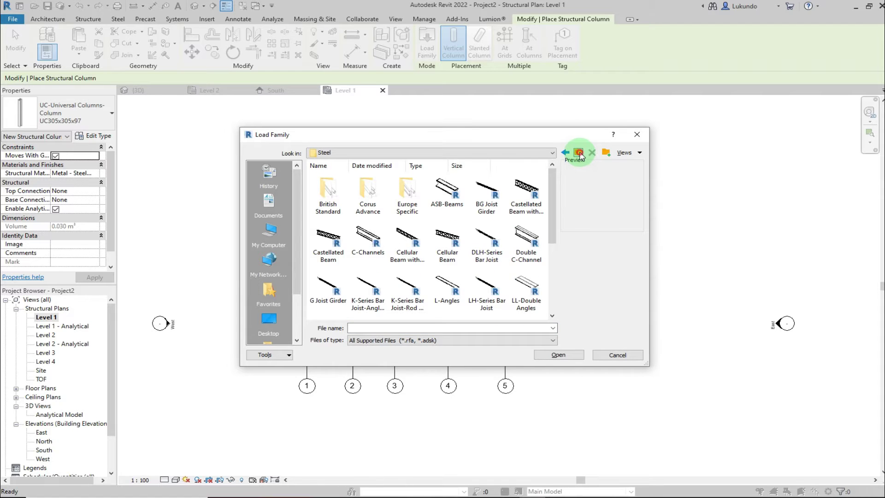
pyautogui.click(579, 153)
pyautogui.click(579, 153)
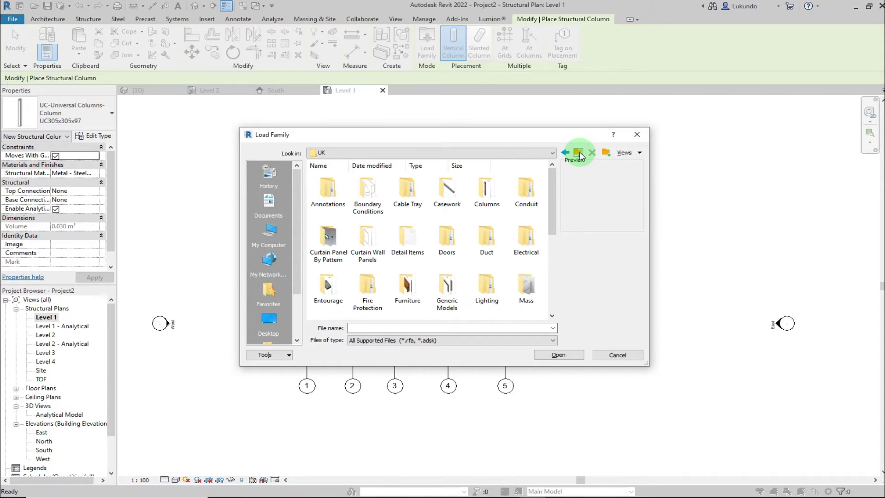
pyautogui.scroll(-5, 486, 277)
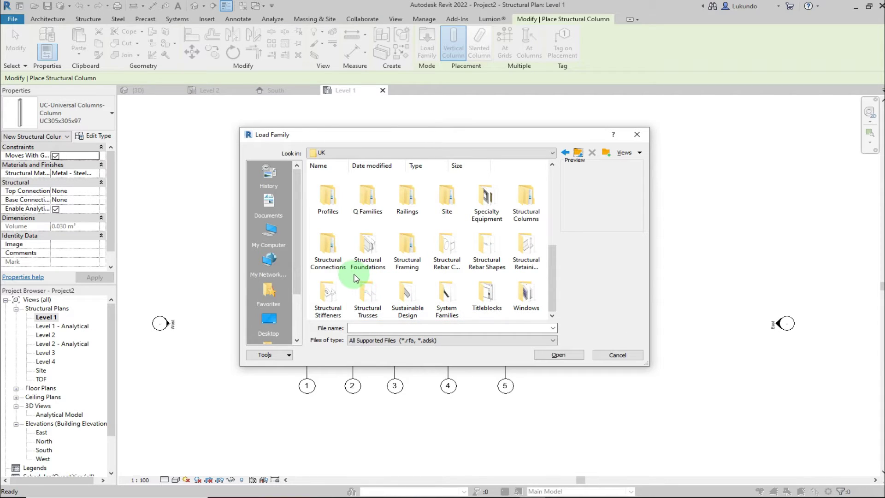
pyautogui.doubleClick(525, 202)
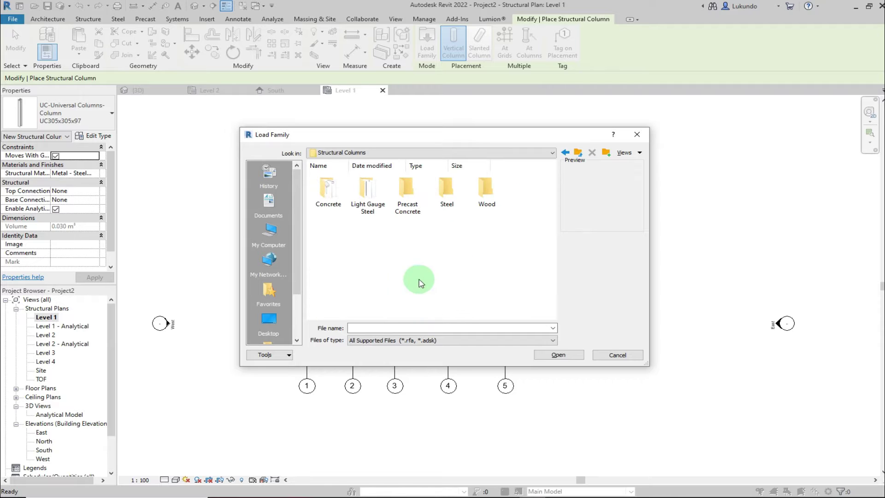
pyautogui.doubleClick(450, 186)
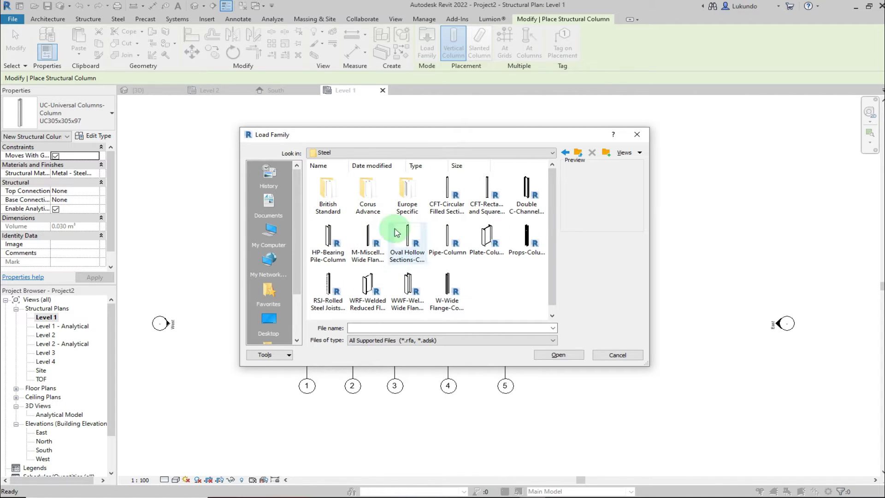
pyautogui.doubleClick(327, 187)
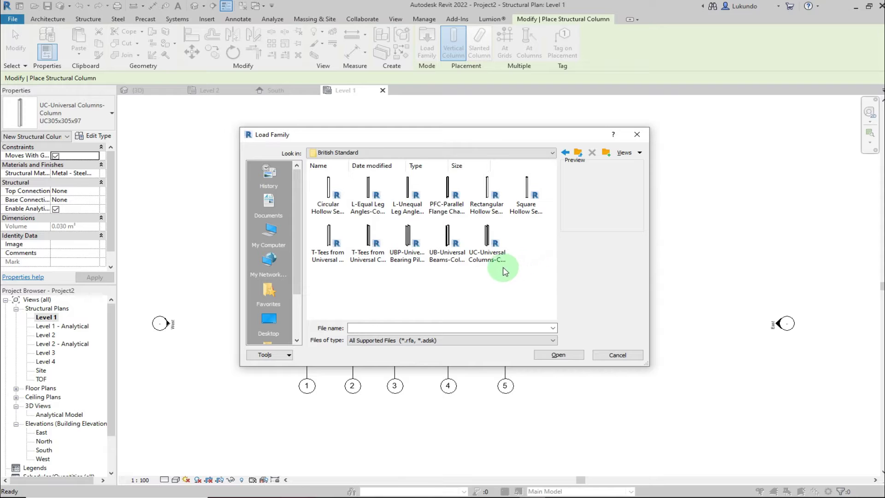
pyautogui.click(487, 237)
pyautogui.click(565, 358)
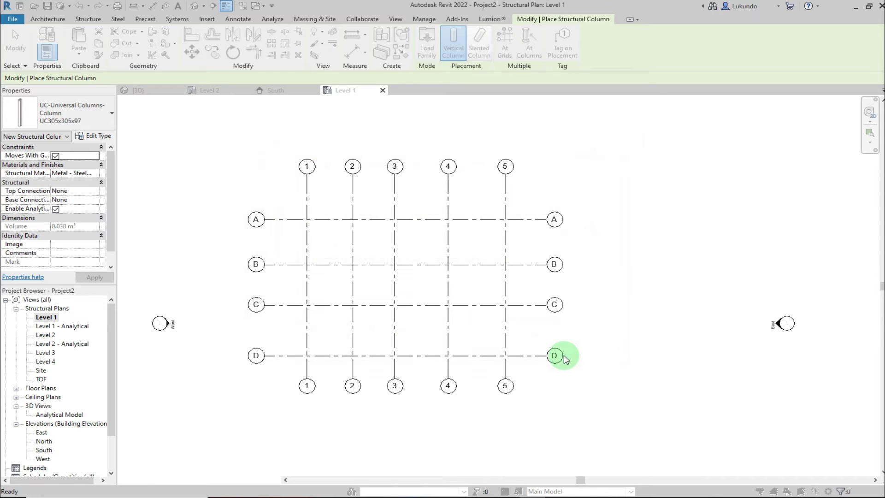
# Step: Load the UC152x152x23, UC152x152x37 and UC203x203x60 column types, overwriting the existing version of the family
pyautogui.click(318, 173)
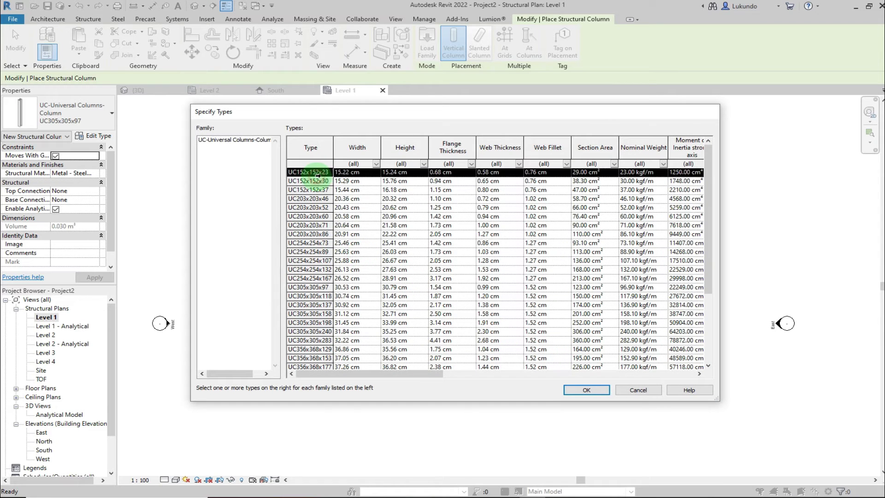
pyautogui.keyDown('ctrl'); pyautogui.click(313, 216); pyautogui.keyUp('ctrl')
pyautogui.keyDown('ctrl'); pyautogui.click(316, 189); pyautogui.keyUp('ctrl')
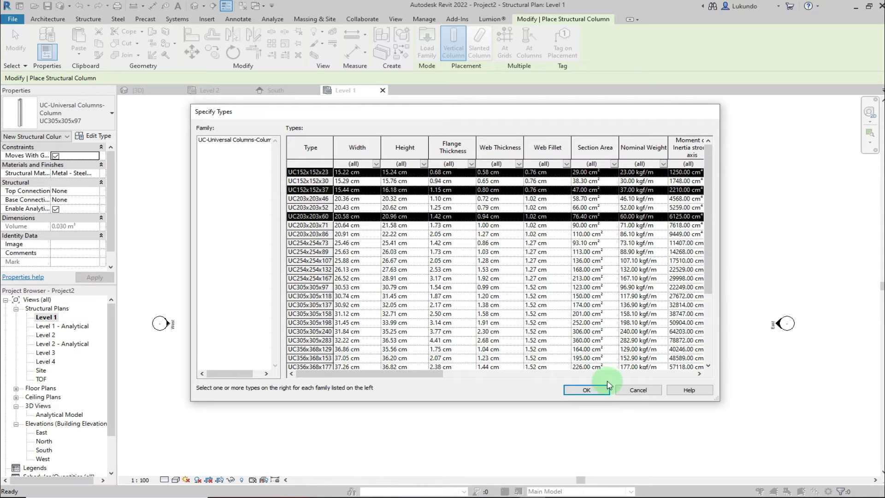
pyautogui.click(584, 391)
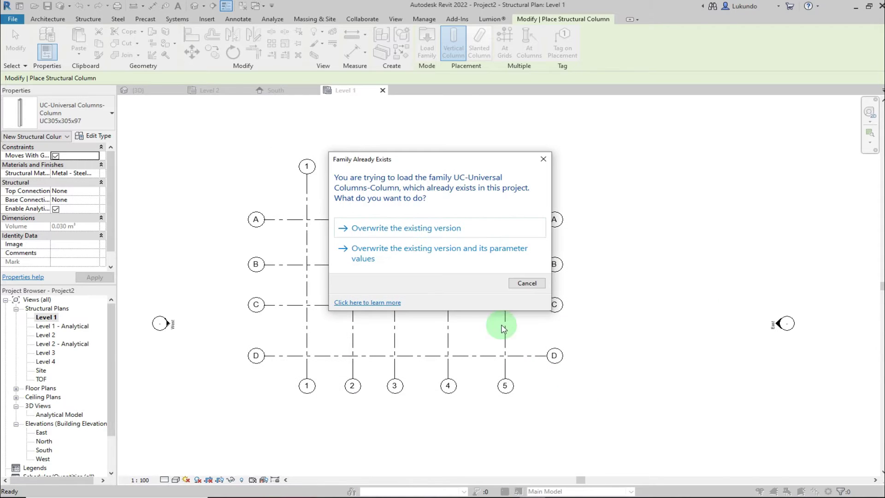
pyautogui.click(428, 232)
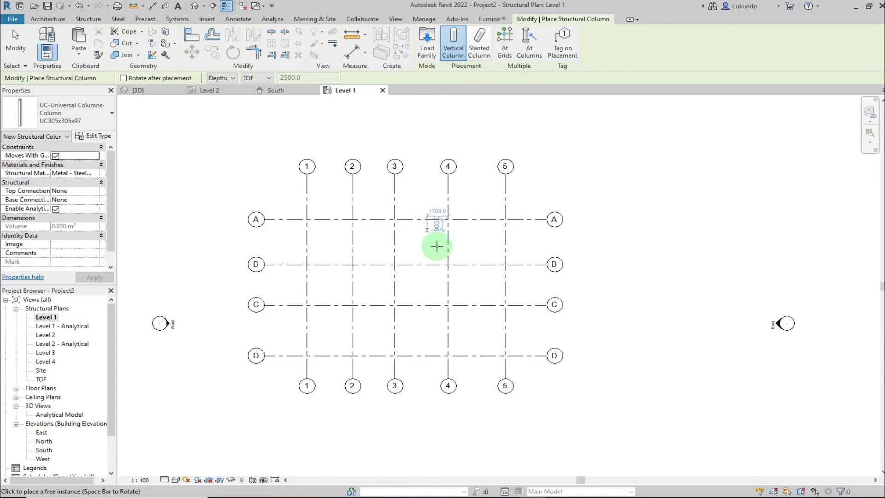
# Step: Choose the UC305x305x97 universal column type and set its placement to Height up to Level 3
pyautogui.click(73, 112)
pyautogui.click(106, 118)
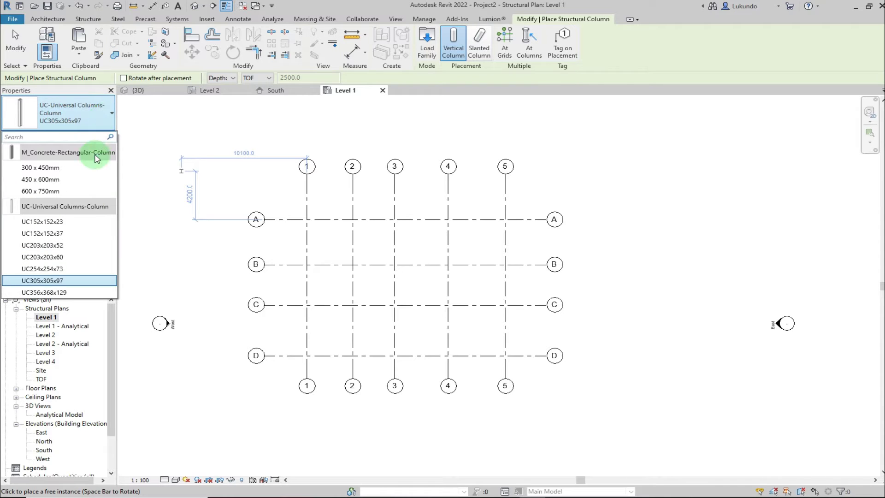
pyautogui.click(36, 285)
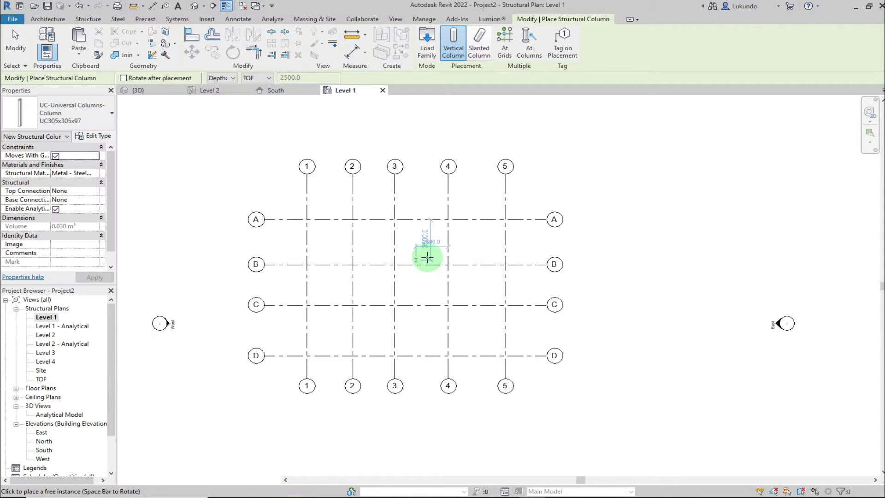
pyautogui.scroll(-2, 391, 266)
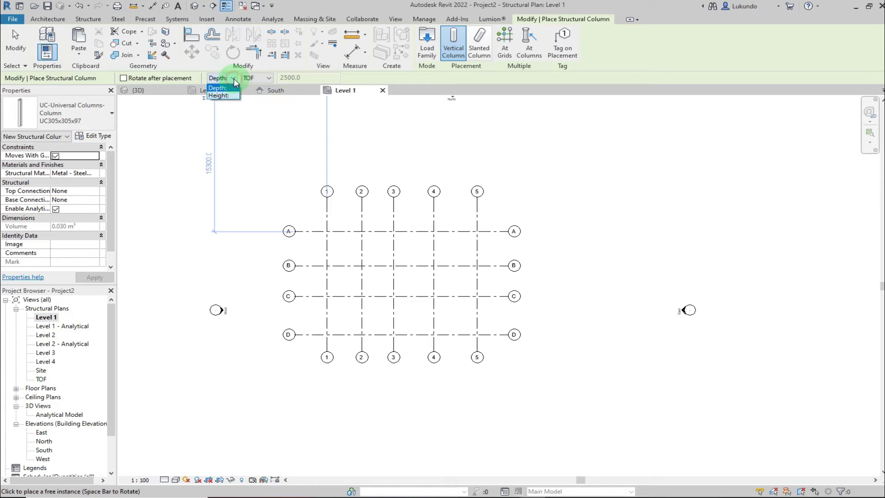
pyautogui.click(218, 96)
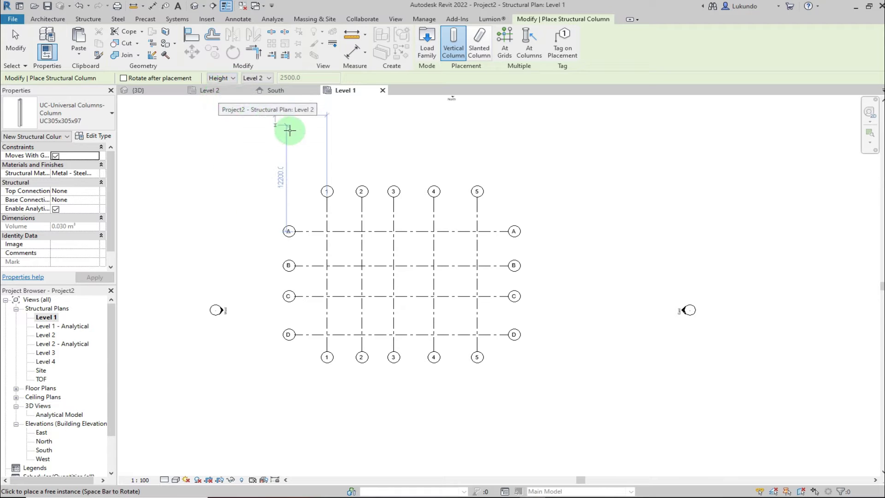
pyautogui.click(270, 78)
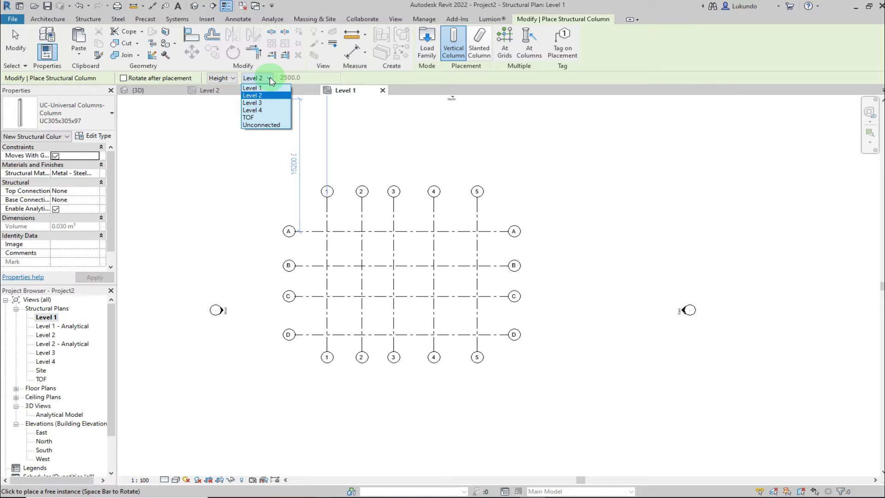
pyautogui.click(257, 103)
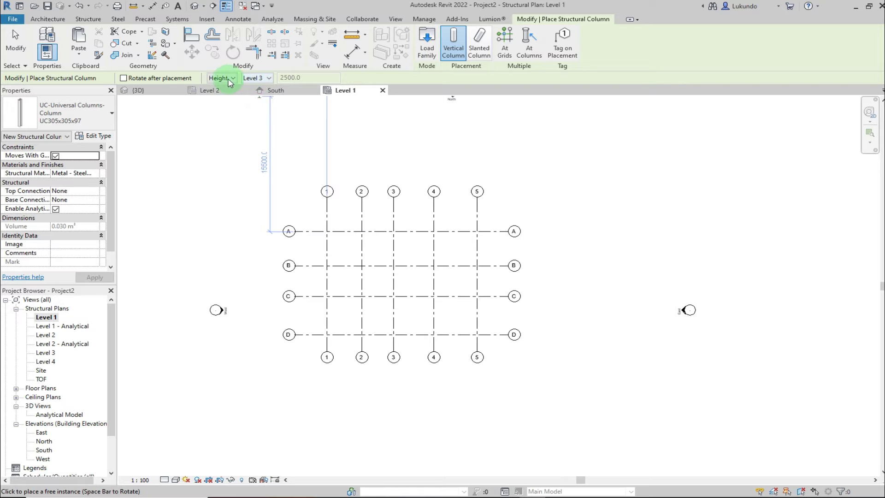
# Step: Set the Level 1 plan's detail level to Fine
pyautogui.scroll(5, 325, 331)
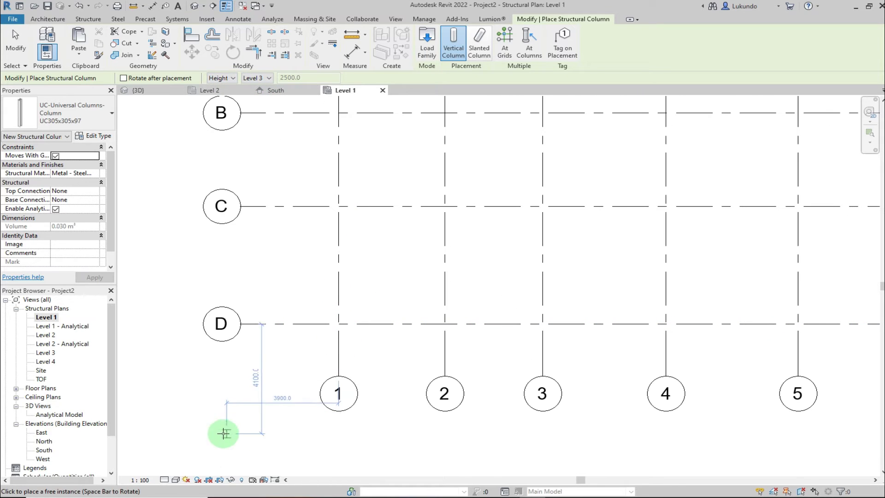
pyautogui.click(165, 480)
pyautogui.click(177, 469)
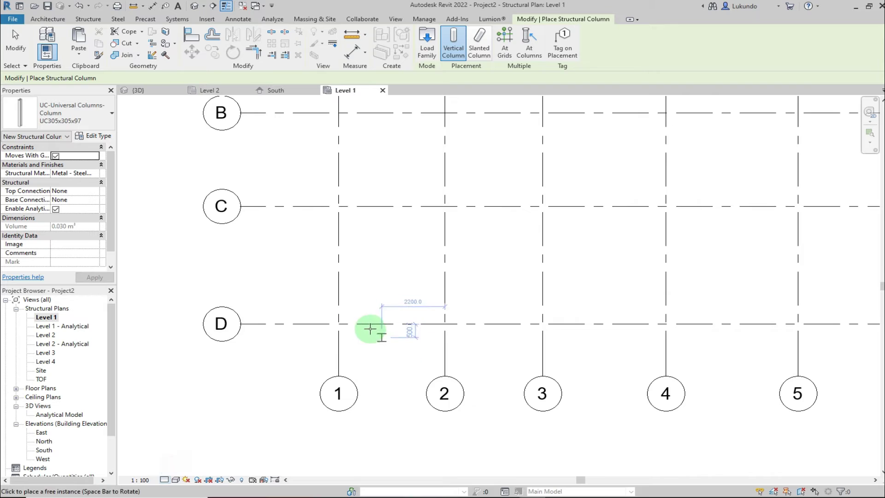
# Step: Place UC305x305x97 columns one by one at the intersections of grid D with grids 1 to 5
pyautogui.scroll(5, 346, 323)
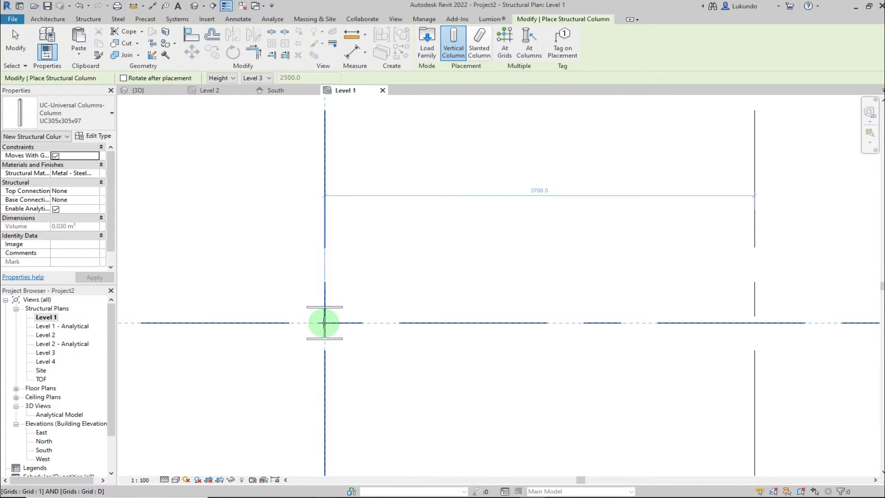
pyautogui.click(324, 323)
pyautogui.scroll(-2, 342, 352)
pyautogui.click(404, 345)
pyautogui.scroll(-2, 310, 345)
pyautogui.scroll(2, 553, 354)
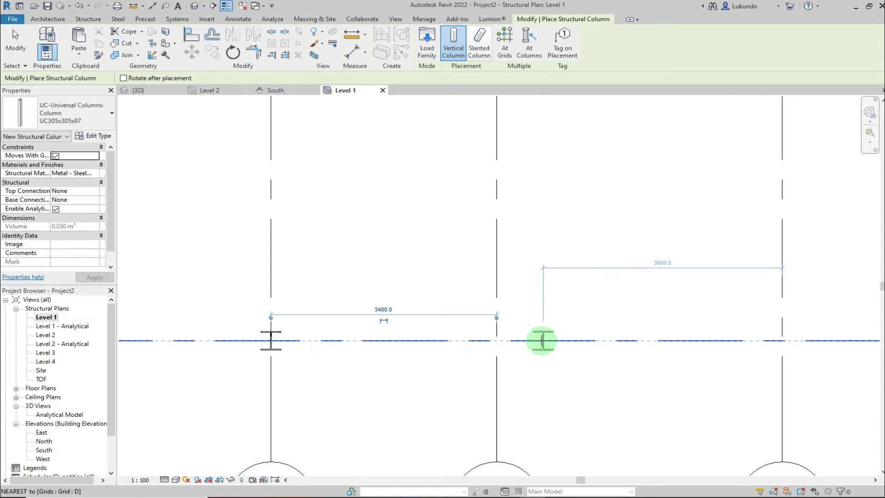
pyautogui.click(515, 342)
pyautogui.scroll(-2, 371, 341)
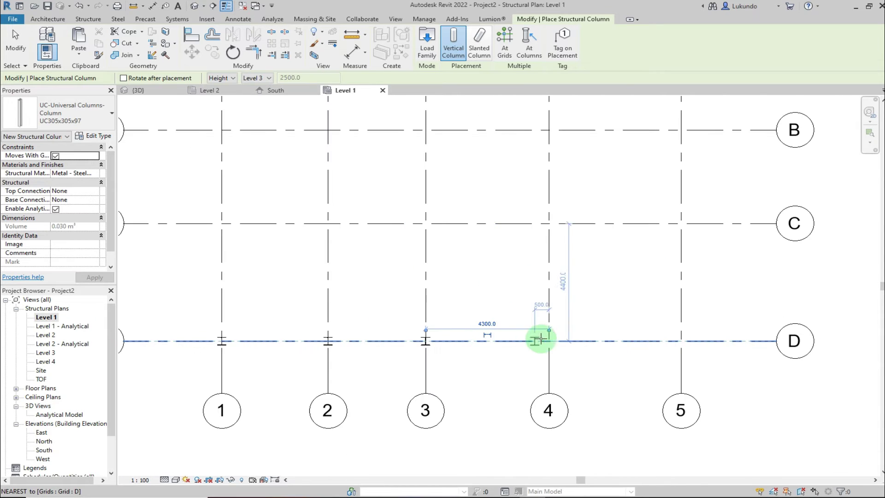
pyautogui.scroll(1, 557, 339)
pyautogui.click(539, 342)
pyautogui.click(739, 342)
pyautogui.scroll(-3, 583, 358)
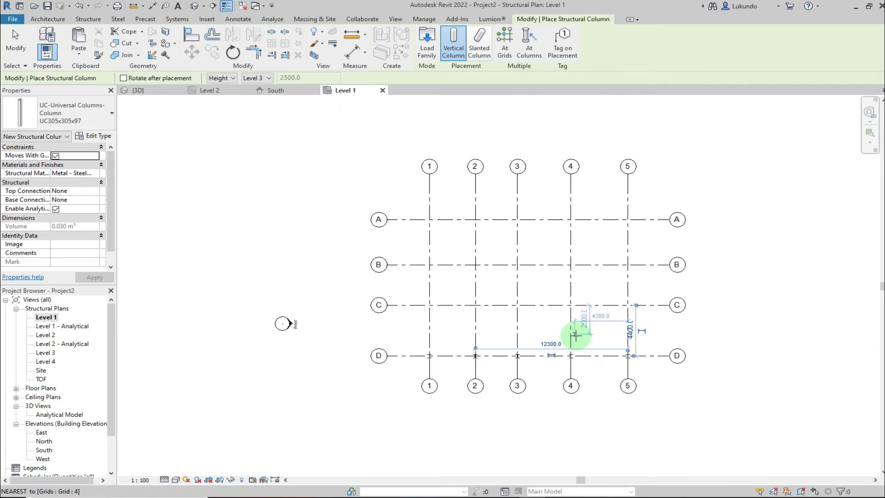
# Step: Place columns at all intersections of grids A, B and C with grids 1 to 5 using At Grids, and end column placement
pyautogui.scroll(2, 494, 345)
pyautogui.scroll(-1, 539, 270)
pyautogui.click(505, 50)
pyautogui.scroll(-1, 641, 348)
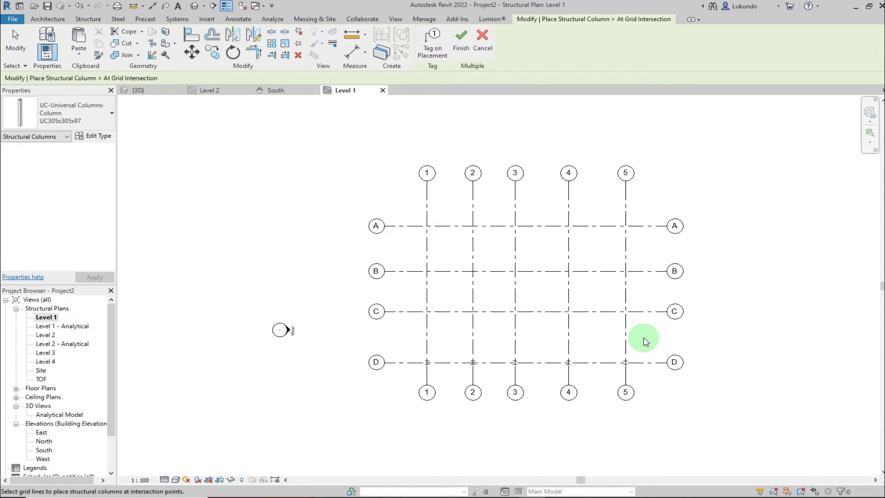
pyautogui.moveTo(645, 340); pyautogui.dragTo(413, 216)
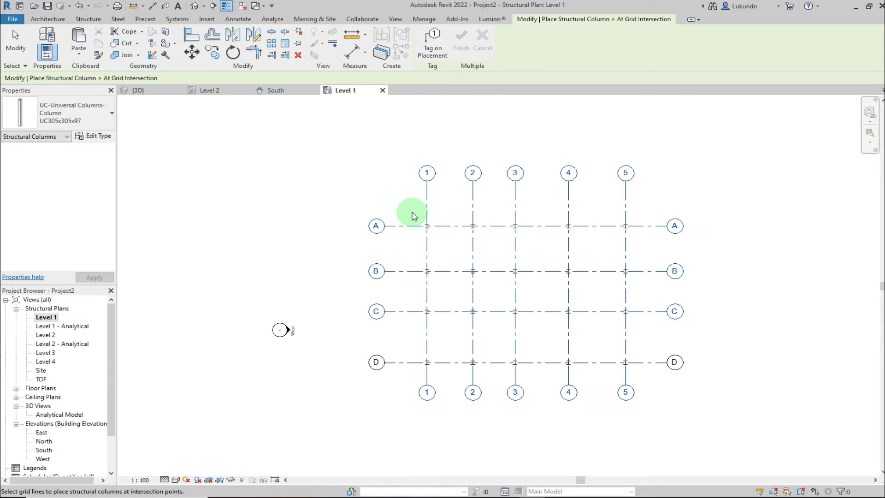
pyautogui.scroll(1, 490, 245)
pyautogui.scroll(1, 381, 222)
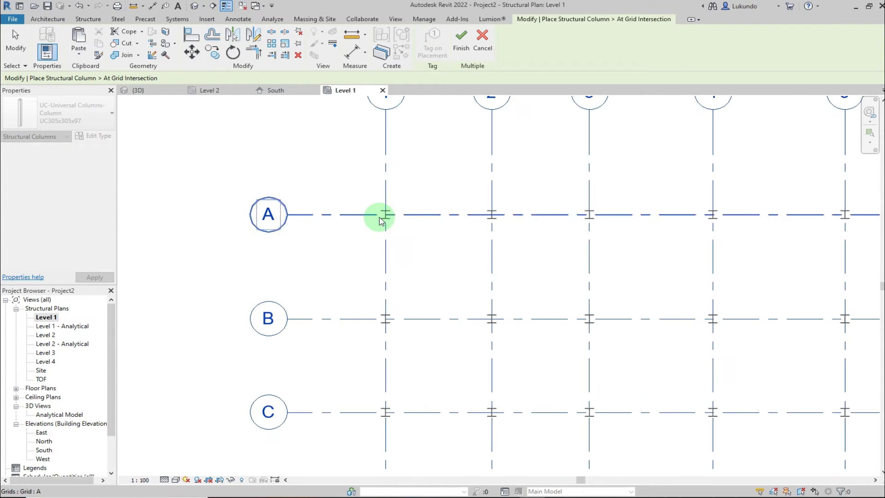
pyautogui.scroll(-2, 451, 263)
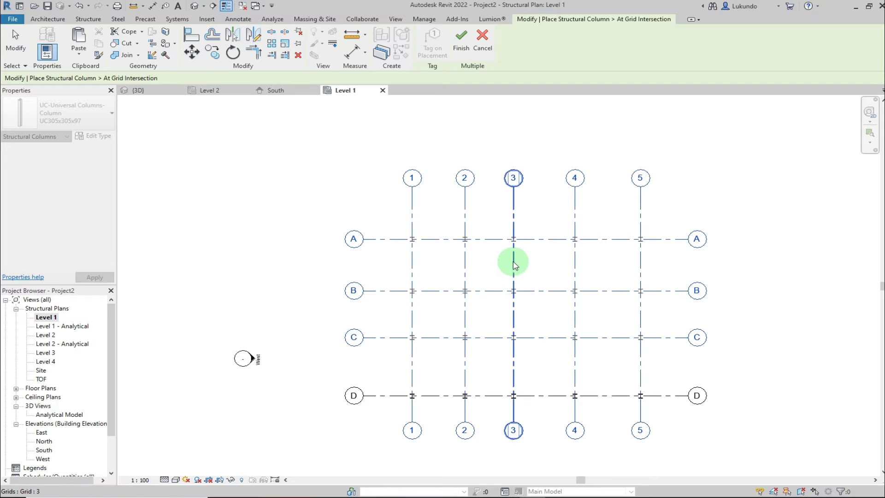
pyautogui.scroll(1, 514, 265)
pyautogui.scroll(-2, 452, 243)
pyautogui.click(463, 47)
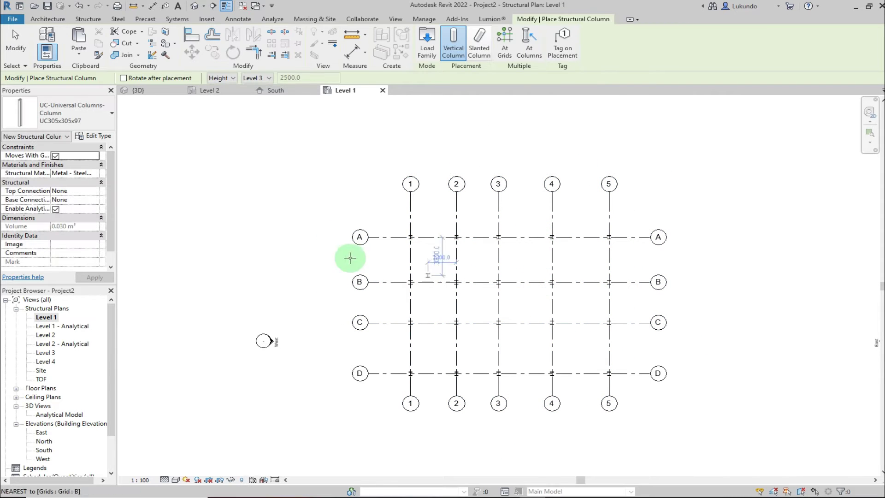
pyautogui.click(15, 43)
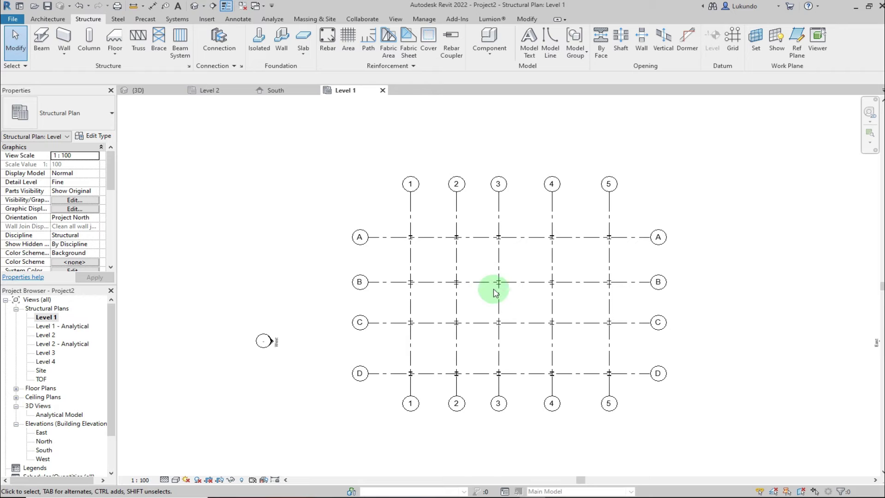
# Step: Open the default 3D view and examine the placed columns against the levels and grids
pyautogui.click(194, 5)
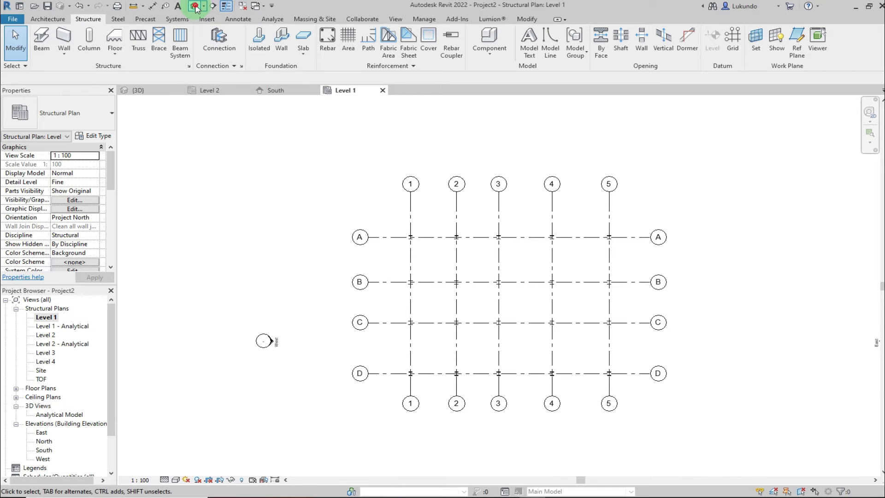
pyautogui.scroll(3, 428, 412)
pyautogui.scroll(-2, 406, 430)
pyautogui.scroll(1, 370, 408)
pyautogui.keyDown('shift'); pyautogui.moveTo(349, 418); pyautogui.dragTo(485, 206, button='middle'); pyautogui.keyUp('shift')
pyautogui.scroll(1, 444, 300)
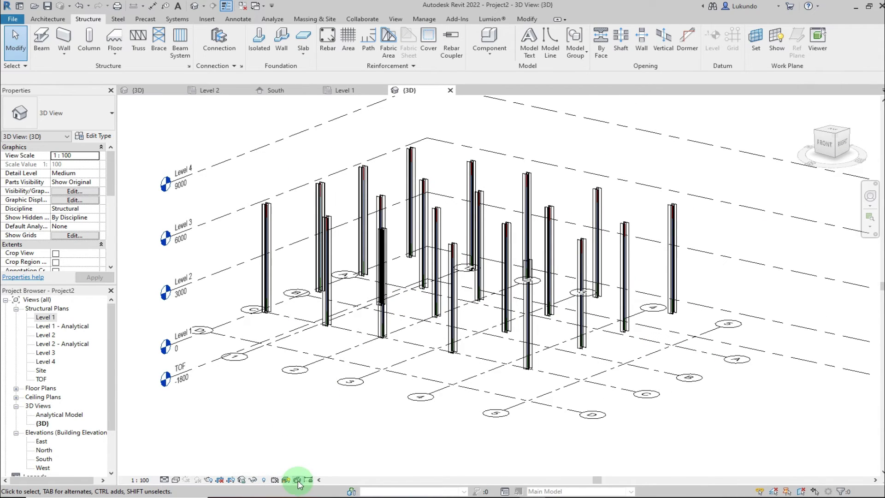
pyautogui.scroll(6, 386, 210)
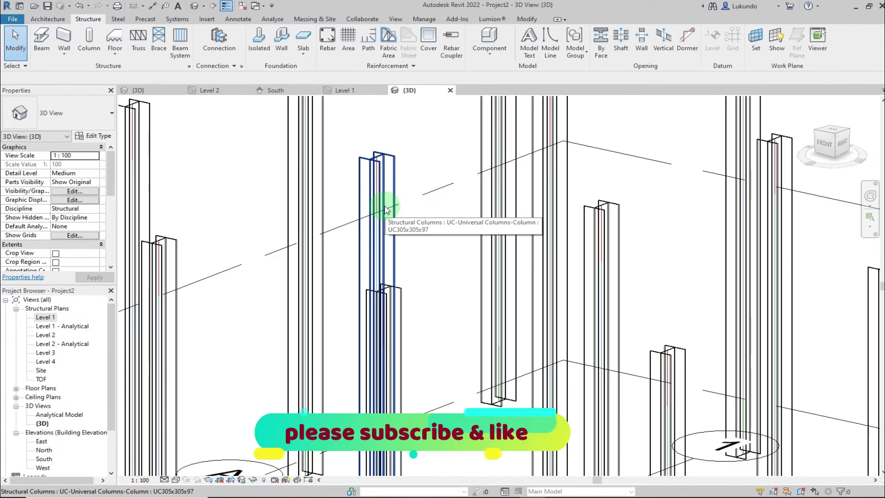
pyautogui.scroll(-8, 401, 211)
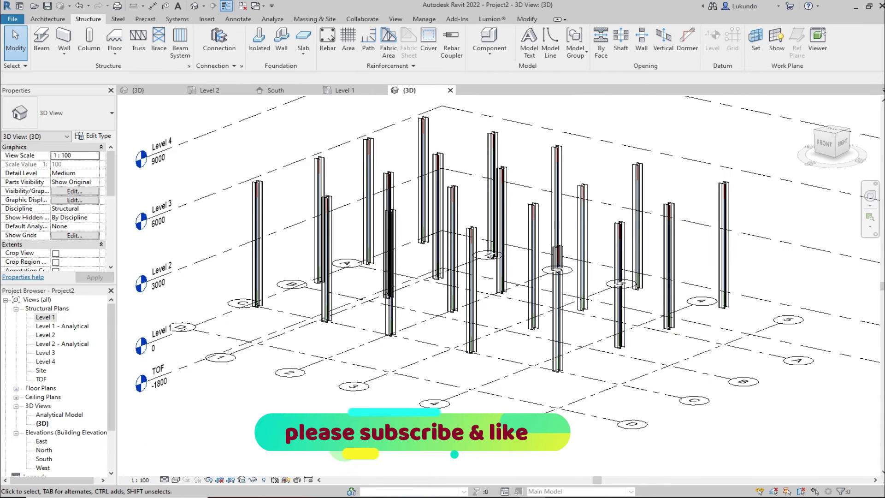
# Step: Hide the analytical model in the 3D view and set its visual style to Shaded
pyautogui.click(286, 480)
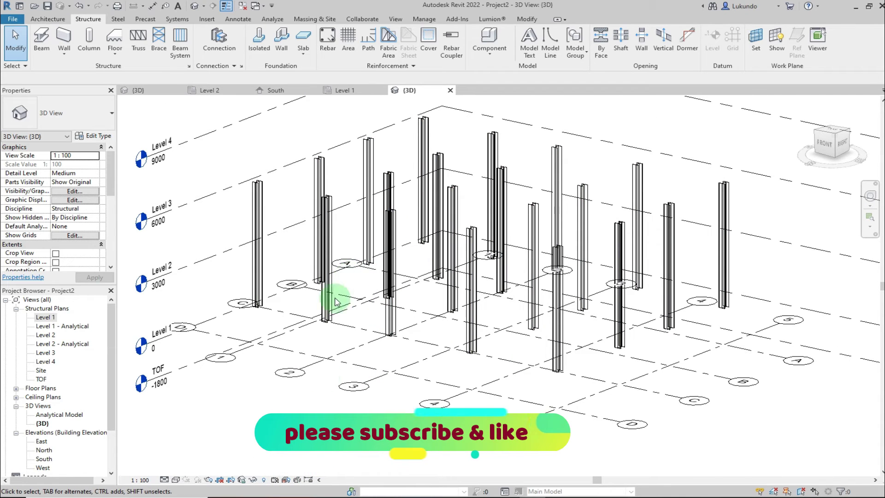
pyautogui.click(176, 480)
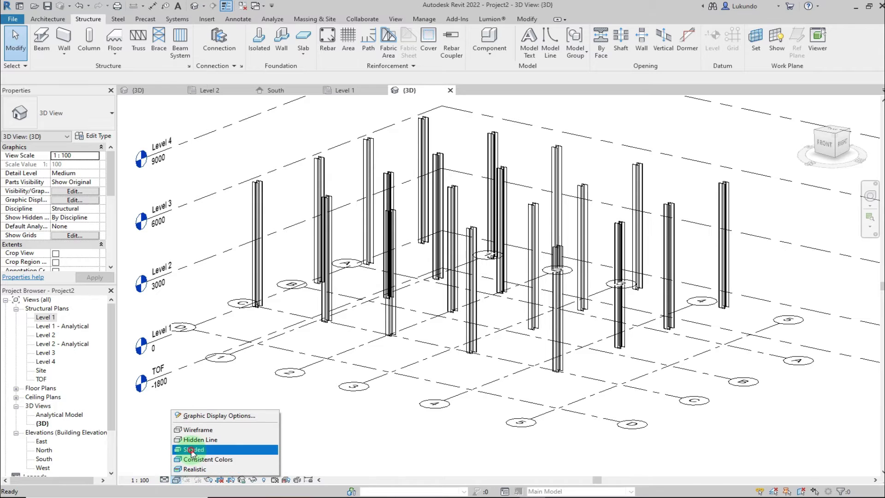
pyautogui.click(189, 460)
pyautogui.scroll(-3, 369, 285)
pyautogui.keyDown('shift'); pyautogui.moveTo(411, 301); pyautogui.dragTo(264, 233, button='middle'); pyautogui.keyUp('shift')
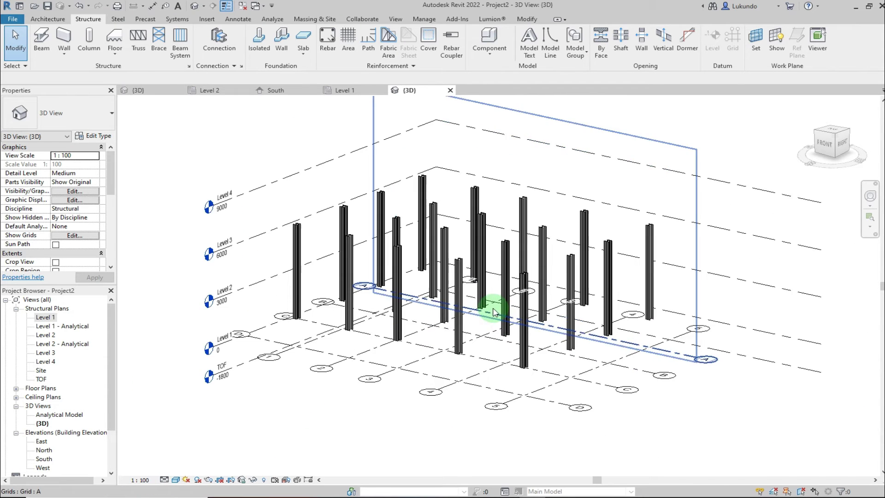
pyautogui.scroll(2, 489, 361)
# Step: Turn off the Levels annotation category in the 3D view's visibility/graphic overrides and check the columns from the front
pyautogui.press('g')
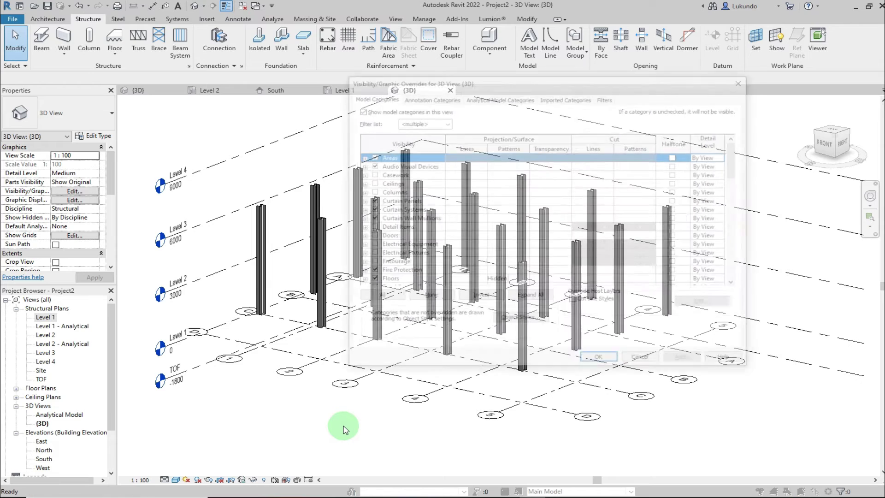
pyautogui.click(423, 97)
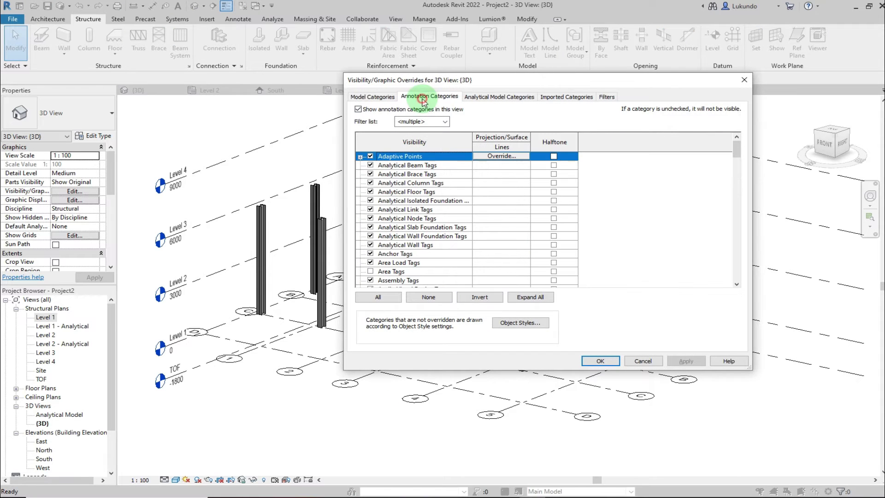
pyautogui.click(390, 192)
pyautogui.press('l')
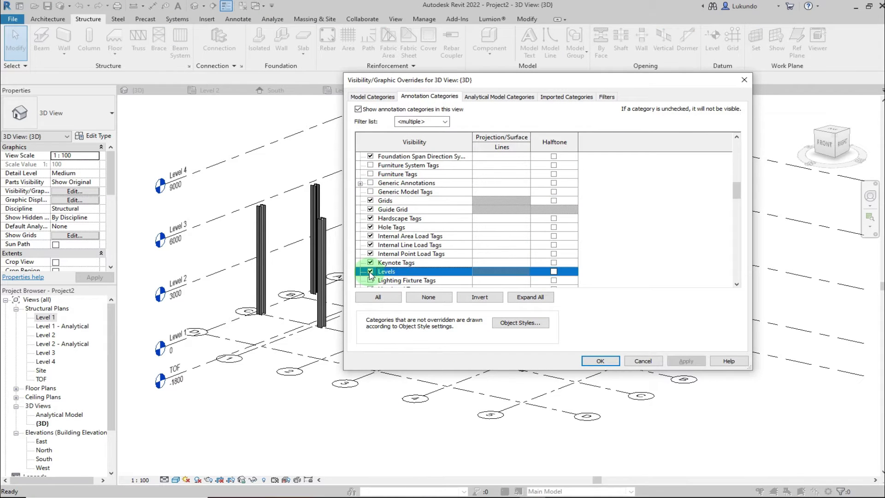
pyautogui.click(688, 361)
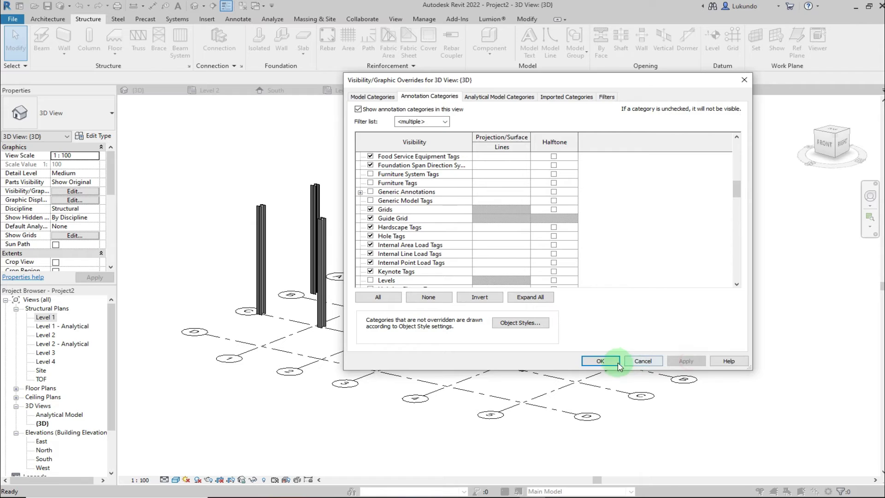
pyautogui.click(602, 361)
pyautogui.scroll(3, 438, 292)
pyautogui.scroll(-3, 438, 297)
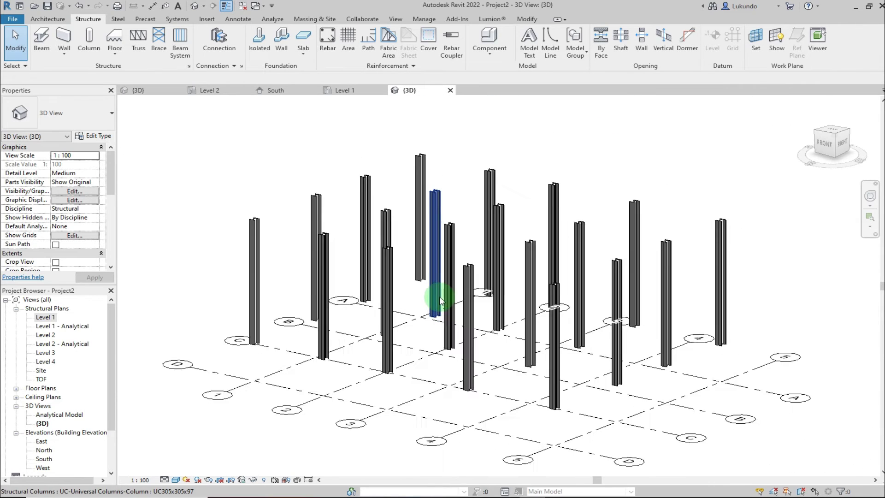
pyautogui.keyDown('shift'); pyautogui.moveTo(295, 189); pyautogui.dragTo(380, 205, button='middle'); pyautogui.keyUp('shift')
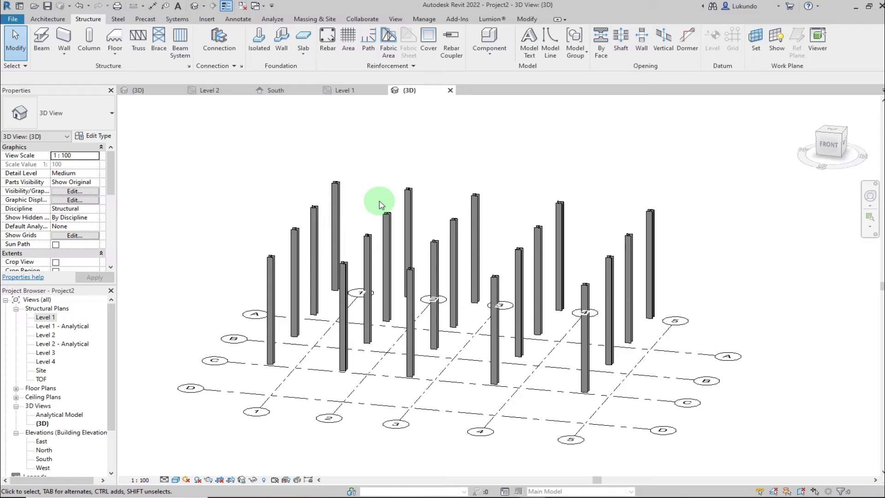
pyautogui.click(346, 91)
pyautogui.scroll(-2, 481, 341)
pyautogui.scroll(3, 478, 340)
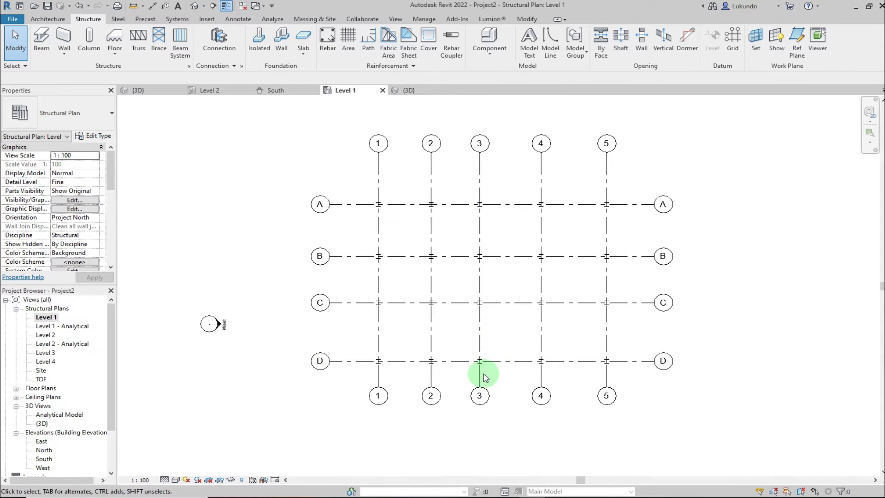
pyautogui.click(406, 84)
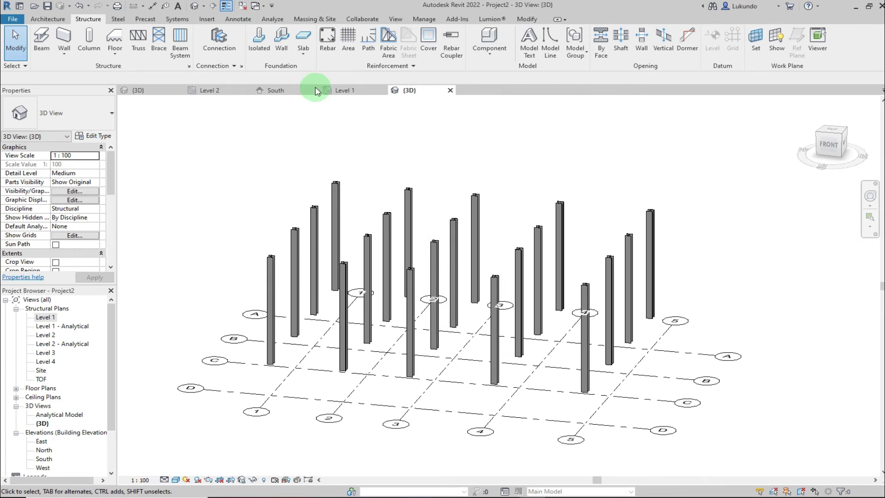
pyautogui.click(355, 91)
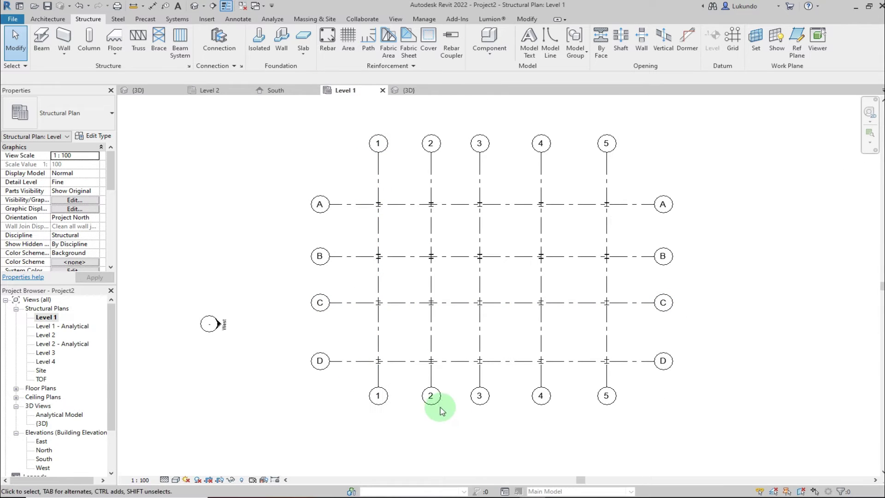
# Step: In the 3D view, select all steel columns along grids 1 to 3 and set their top level to Level 4
pyautogui.click(401, 90)
pyautogui.keyDown('shift'); pyautogui.moveTo(706, 239); pyautogui.dragTo(707, 197, button='middle'); pyautogui.keyUp('shift')
pyautogui.keyDown('shift'); pyautogui.moveTo(692, 238); pyautogui.dragTo(460, 181, button='middle'); pyautogui.keyUp('shift')
pyautogui.scroll(2, 326, 175)
pyautogui.moveTo(305, 184); pyautogui.dragTo(468, 326)
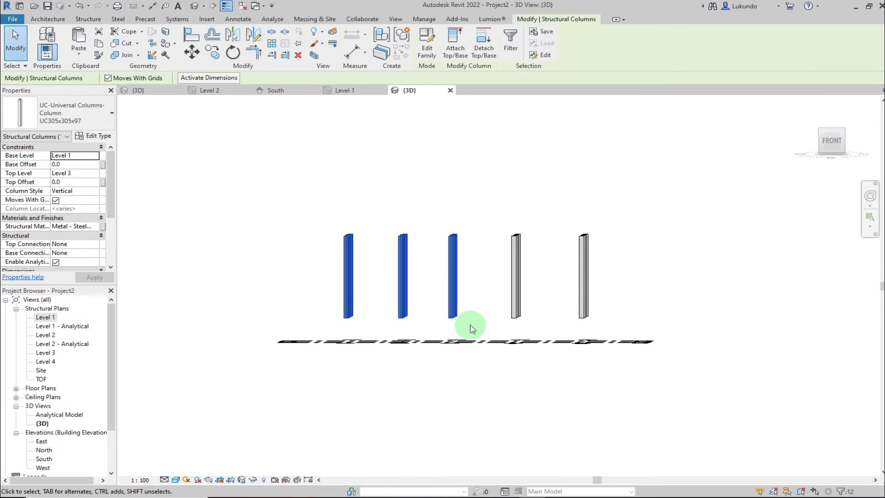
pyautogui.click(95, 175)
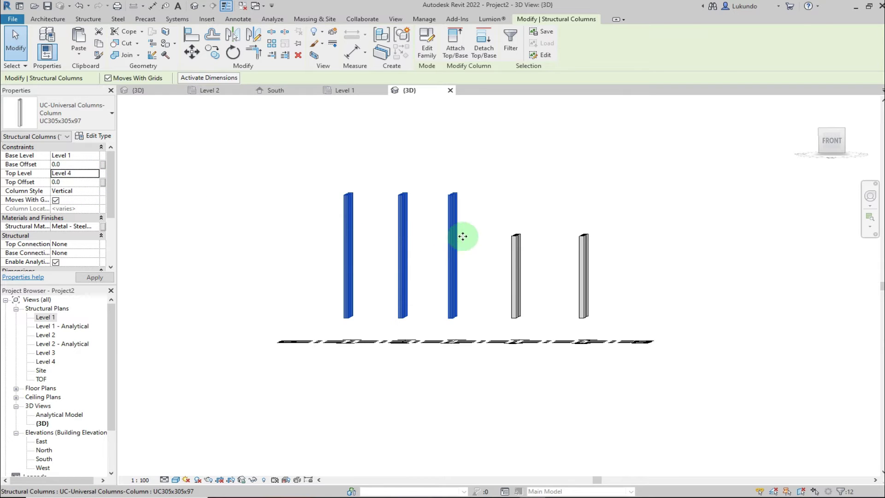
pyautogui.click(474, 138)
pyautogui.keyDown('shift'); pyautogui.moveTo(587, 188); pyautogui.dragTo(549, 220, button='middle'); pyautogui.keyUp('shift')
pyautogui.scroll(3, 420, 253)
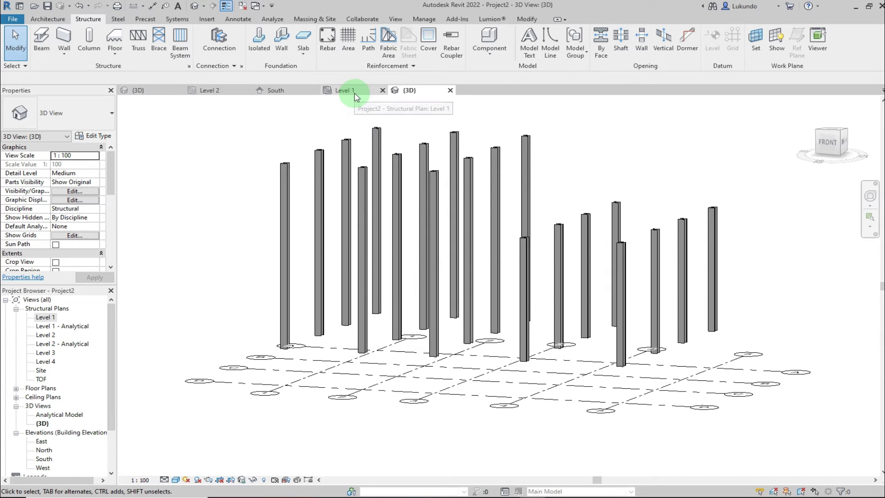
# Step: In the Level 1 structural plan, start placing structural columns with the M_Concrete-Rectangular-Column 300 x 450mm type
pyautogui.click(354, 92)
pyautogui.scroll(2, 521, 238)
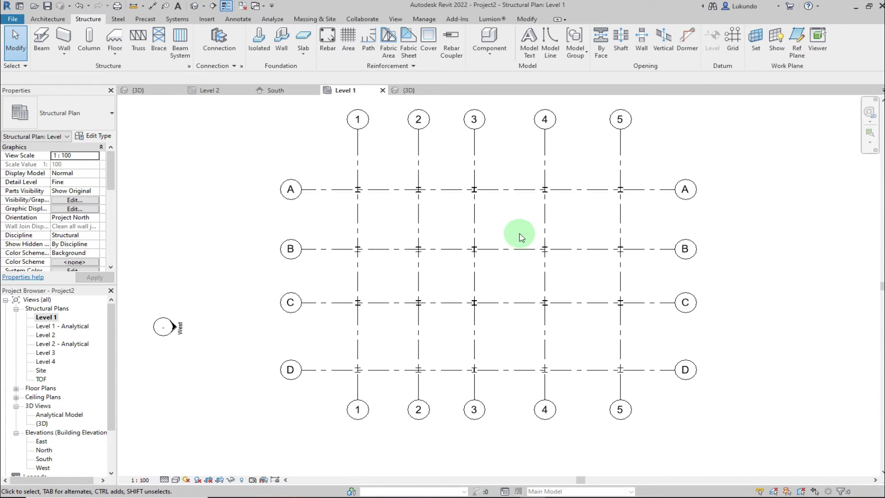
pyautogui.scroll(-2, 475, 267)
pyautogui.scroll(1, 387, 203)
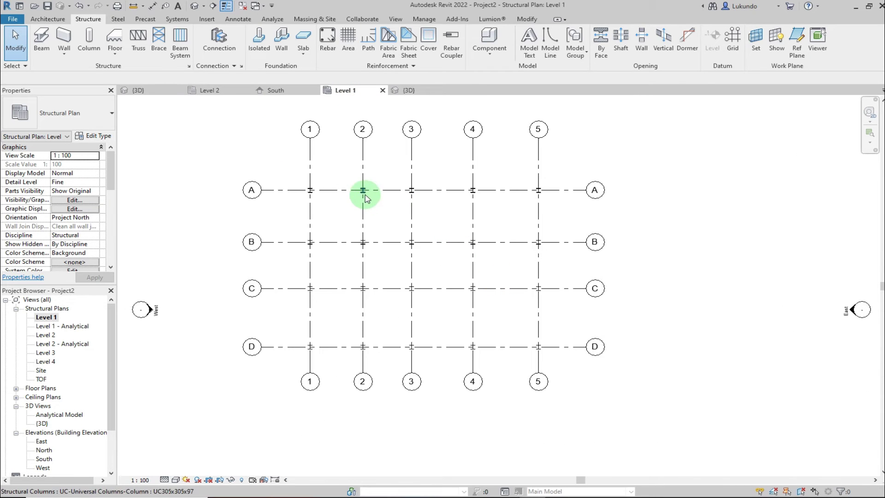
pyautogui.scroll(2, 366, 253)
pyautogui.scroll(-3, 357, 263)
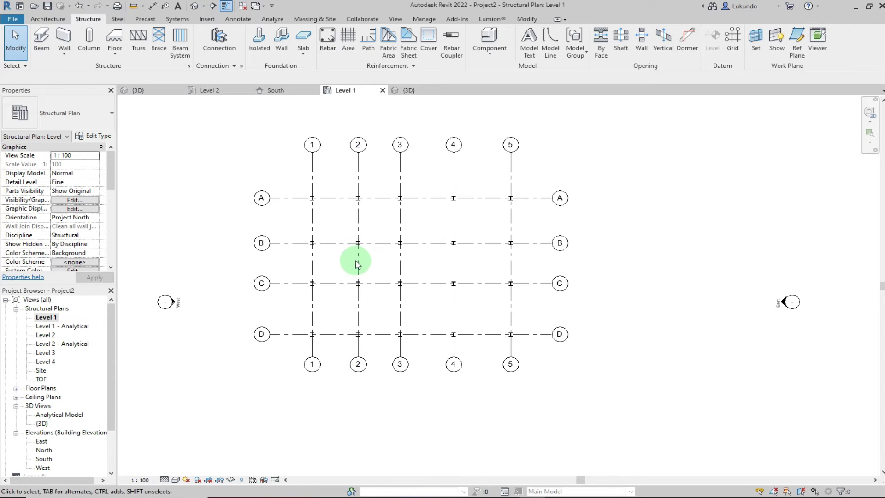
pyautogui.scroll(2, 357, 264)
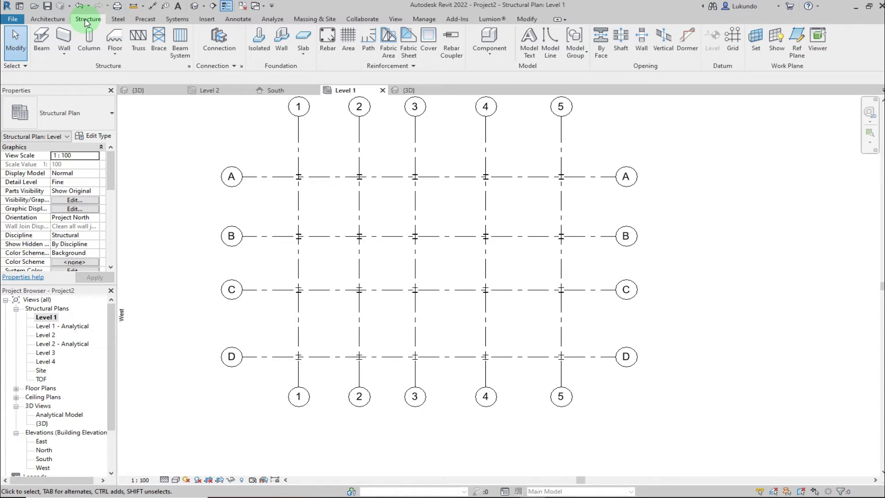
pyautogui.click(89, 43)
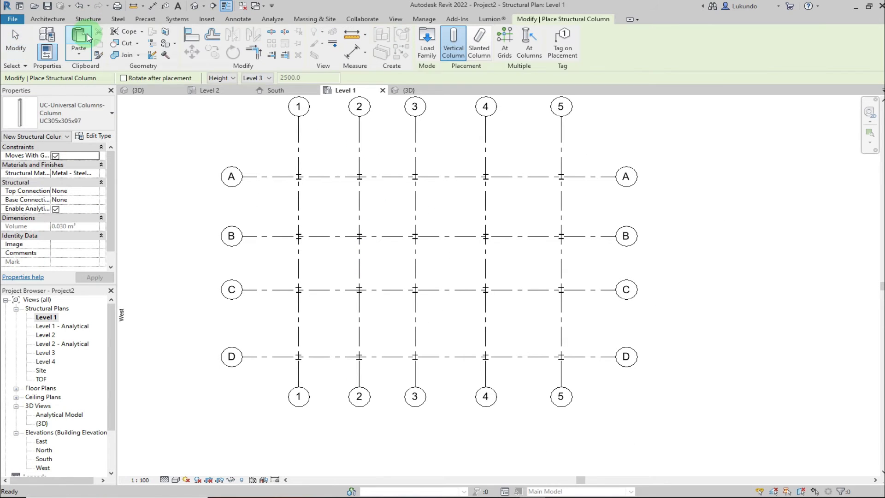
pyautogui.click(106, 118)
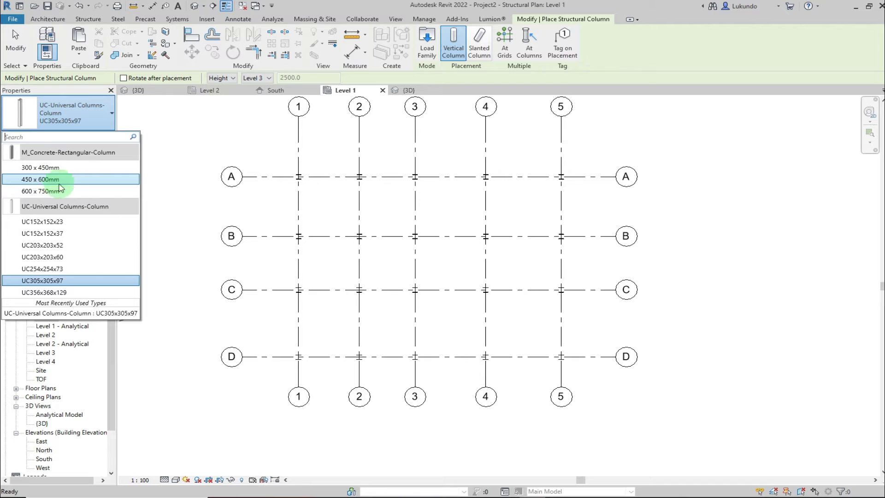
pyautogui.click(47, 168)
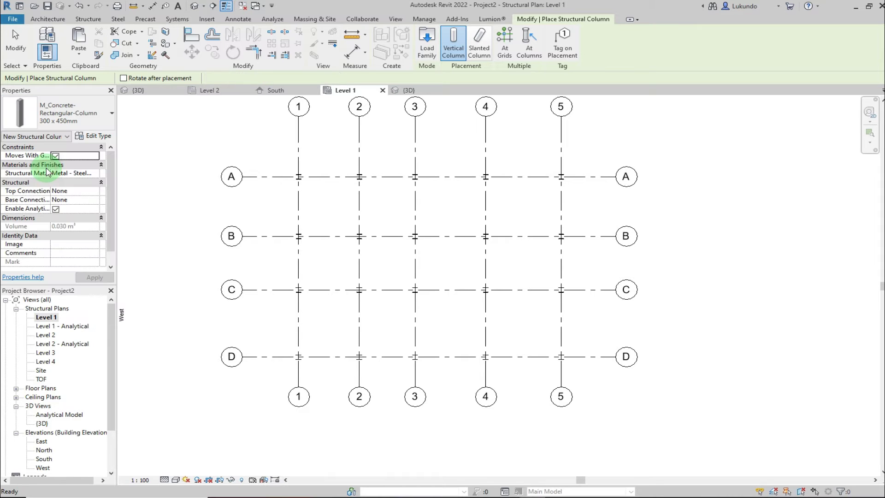
# Step: Duplicate the 300 x 450mm concrete column type as 500X500 and set both b and h to 500
pyautogui.click(95, 136)
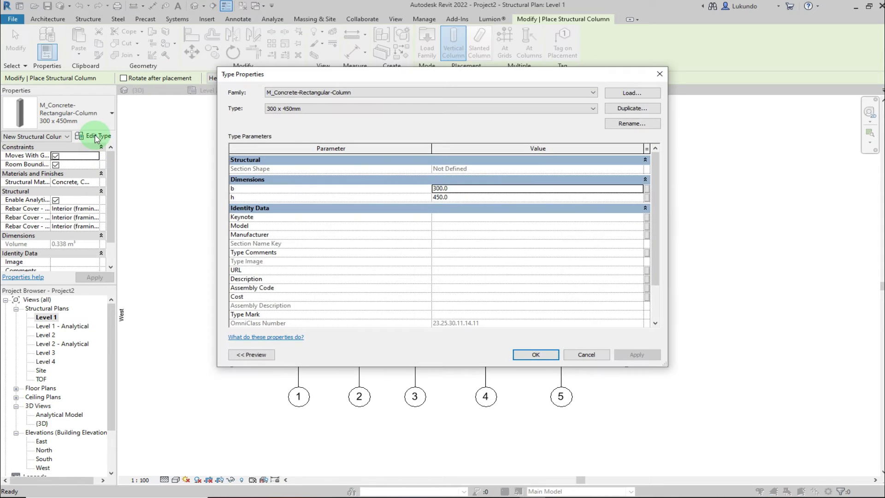
pyautogui.click(633, 108)
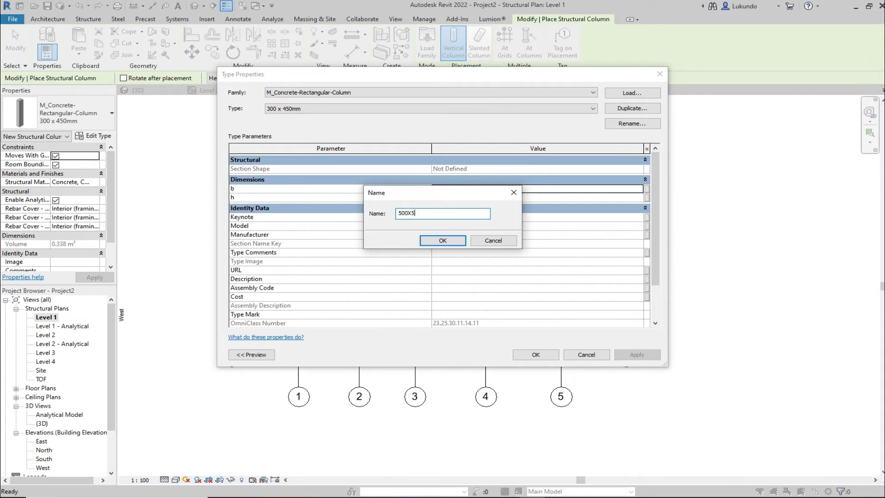
pyautogui.click(455, 238)
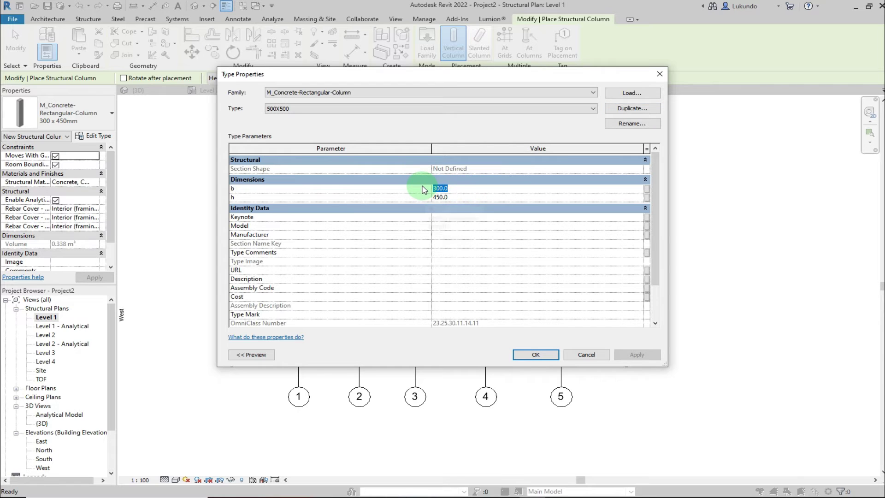
pyautogui.write('5')
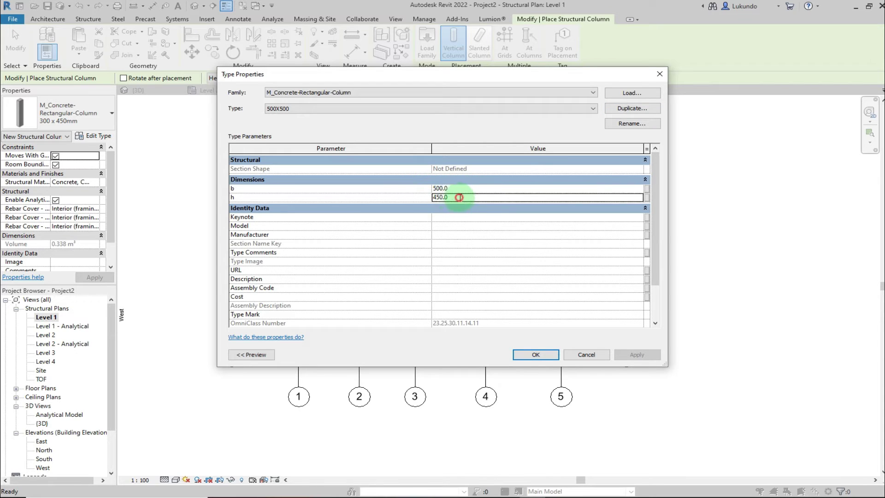
pyautogui.write('5')
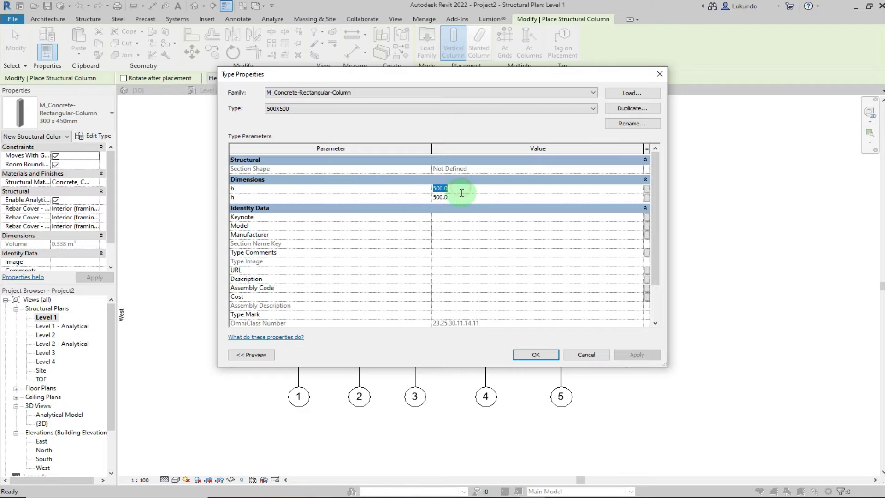
pyautogui.click(551, 356)
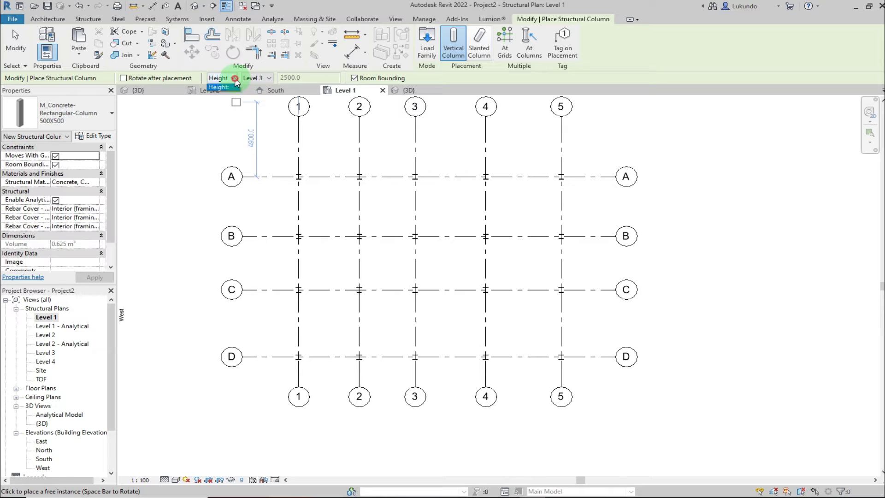
# Step: Set the placement to Depth down to TOF and place 500X500 concrete columns where grid D meets grids 1, 2 and 3
pyautogui.click(269, 77)
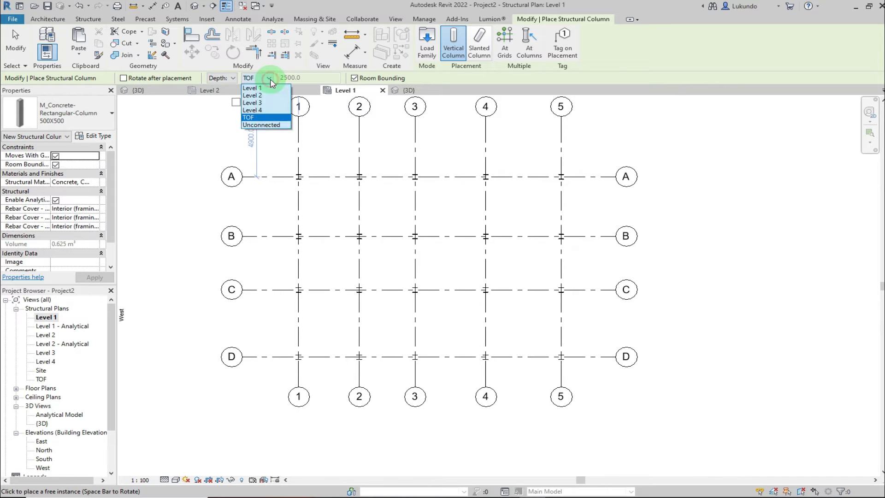
pyautogui.click(257, 118)
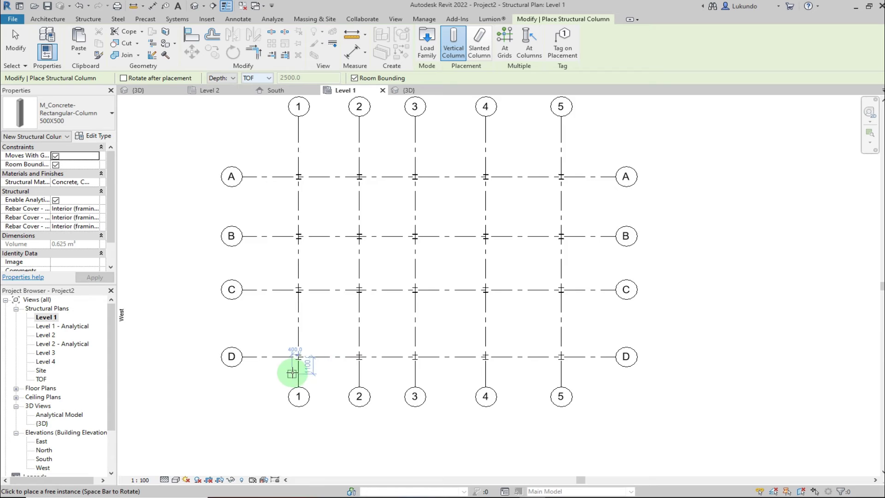
pyautogui.scroll(5, 300, 357)
pyautogui.scroll(1, 306, 336)
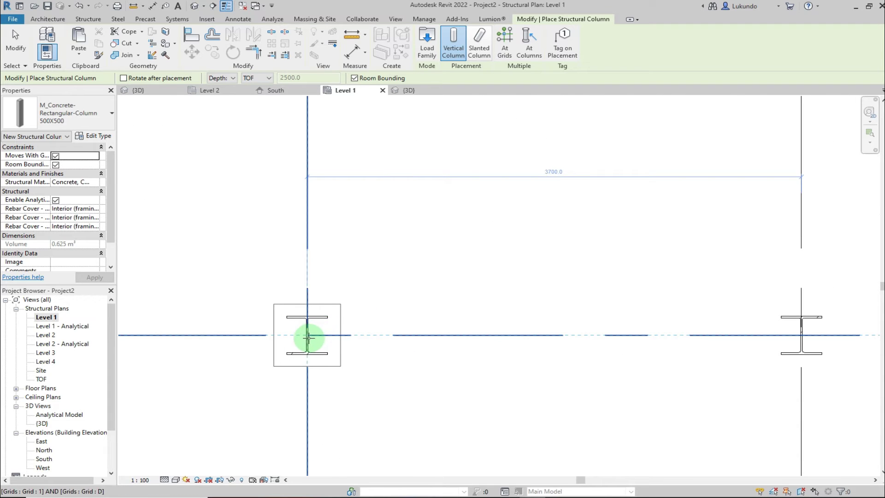
pyautogui.click(307, 335)
pyautogui.scroll(-2, 253, 340)
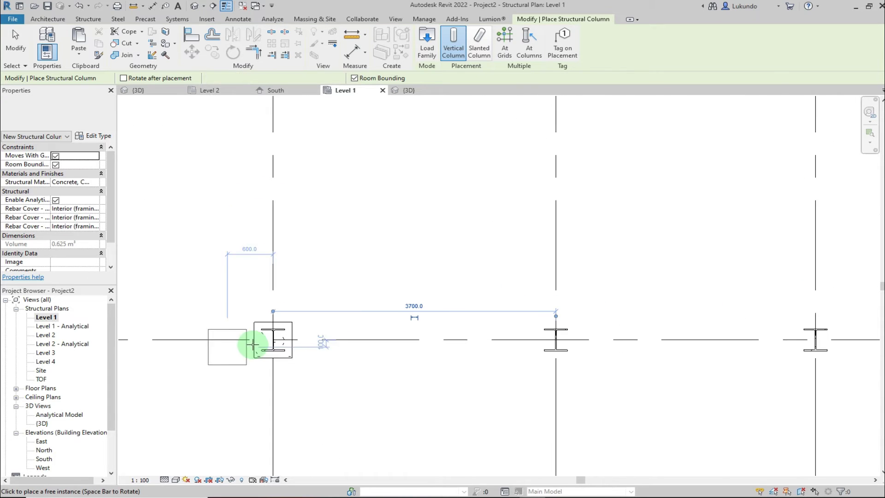
pyautogui.scroll(2, 535, 341)
pyautogui.click(536, 340)
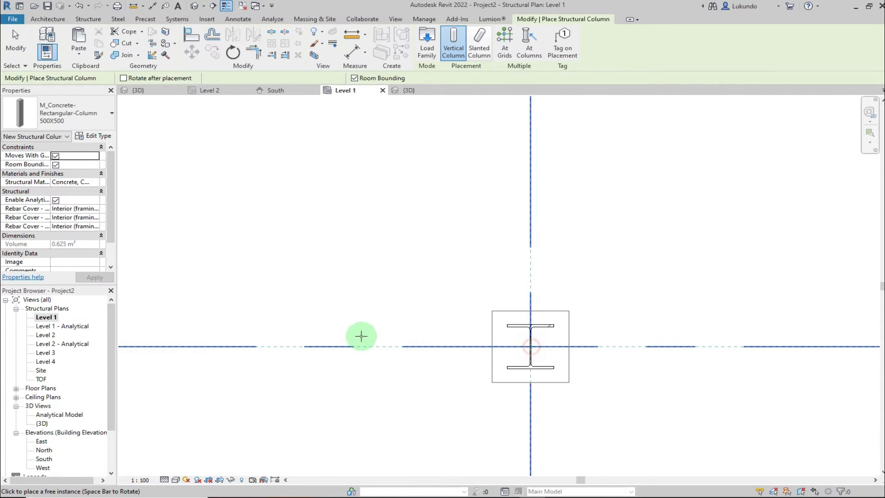
pyautogui.scroll(-3, 361, 335)
pyautogui.scroll(3, 483, 328)
pyautogui.click(533, 336)
pyautogui.scroll(-3, 406, 258)
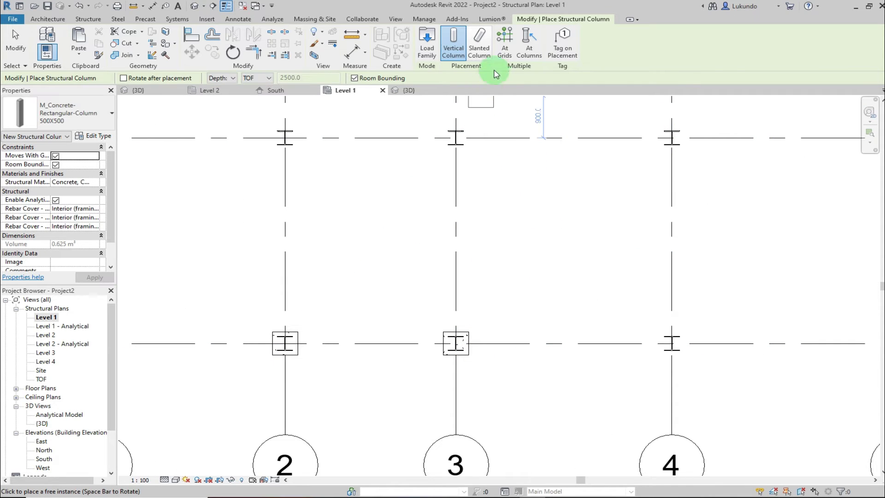
# Step: Place 500X500 concrete columns at all intersections of grids A to D and 1 to 5 using At Grids, and check them in 3D
pyautogui.click(504, 41)
pyautogui.scroll(-5, 502, 322)
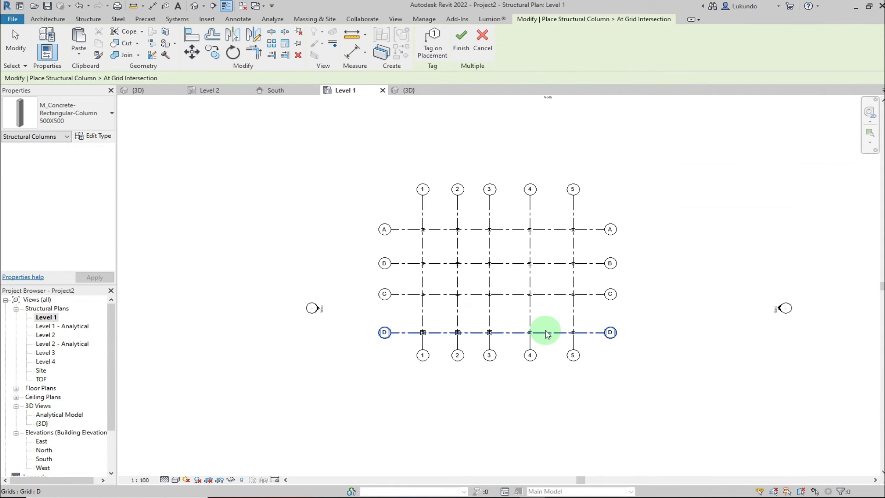
pyautogui.moveTo(587, 344); pyautogui.dragTo(420, 220)
pyautogui.click(459, 45)
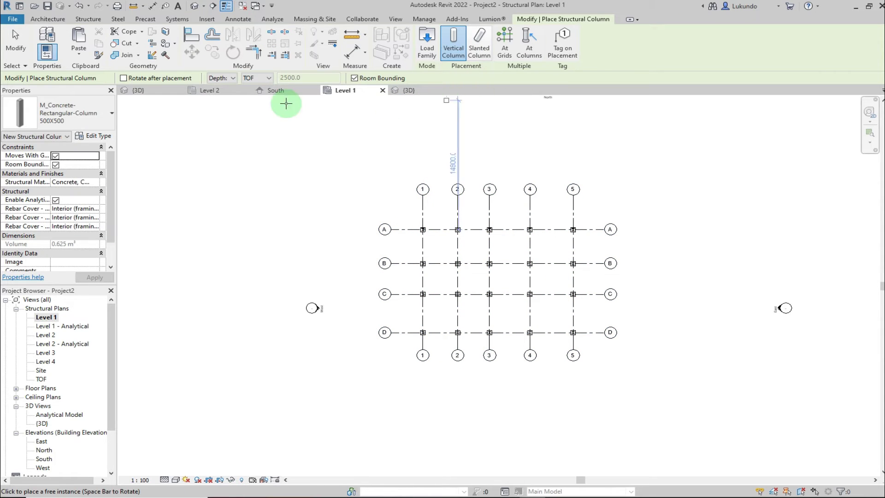
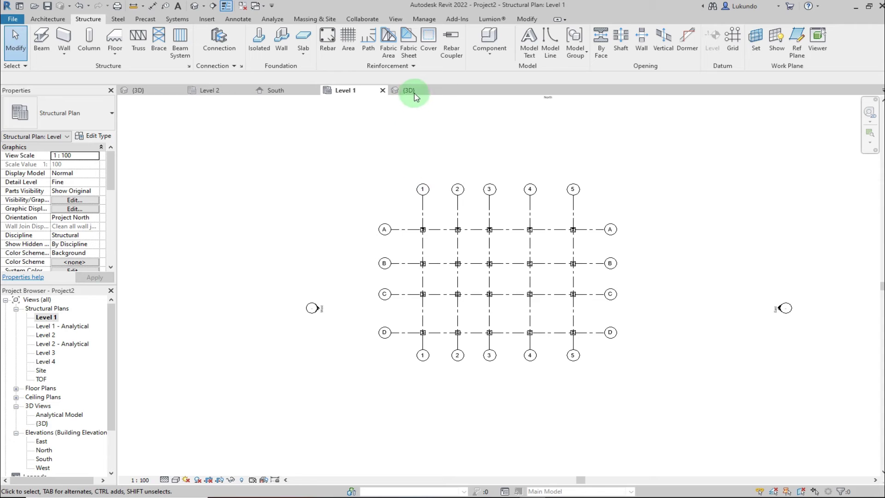
pyautogui.click(408, 90)
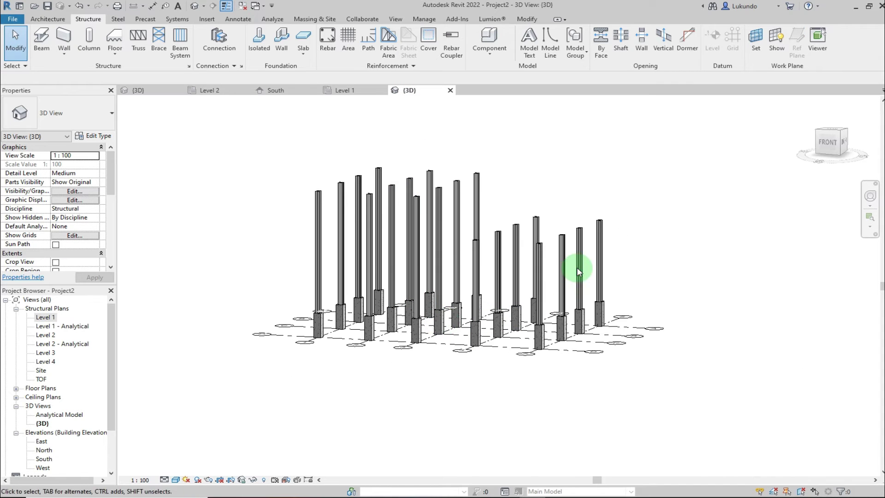
pyautogui.keyDown('shift'); pyautogui.moveTo(659, 224); pyautogui.dragTo(668, 242, button='middle'); pyautogui.keyUp('shift')
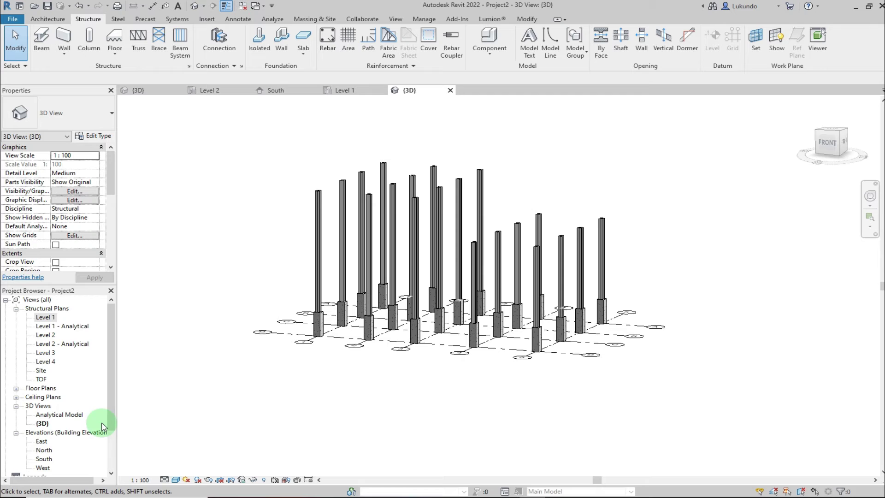
# Step: In the South elevation, set the TOF level's distance below Level 1 to 1000 and return to the 3D view
pyautogui.doubleClick(50, 462)
pyautogui.scroll(2, 603, 347)
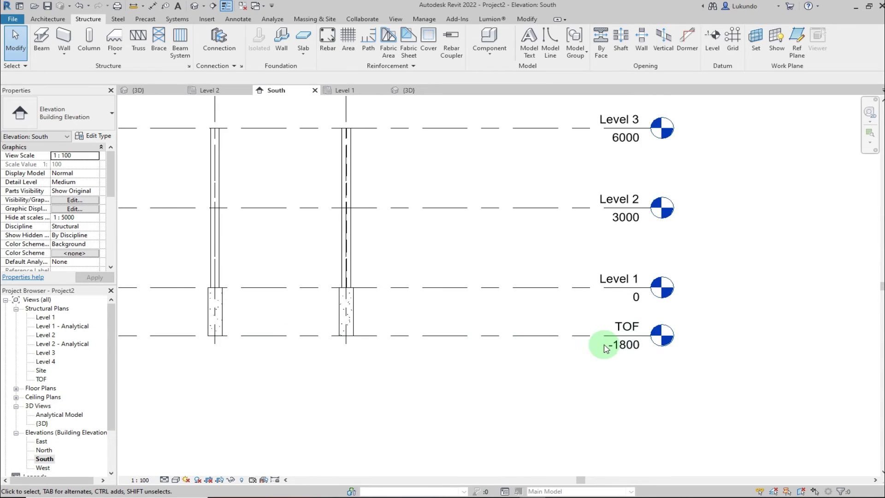
pyautogui.scroll(-3, 605, 348)
pyautogui.click(573, 352)
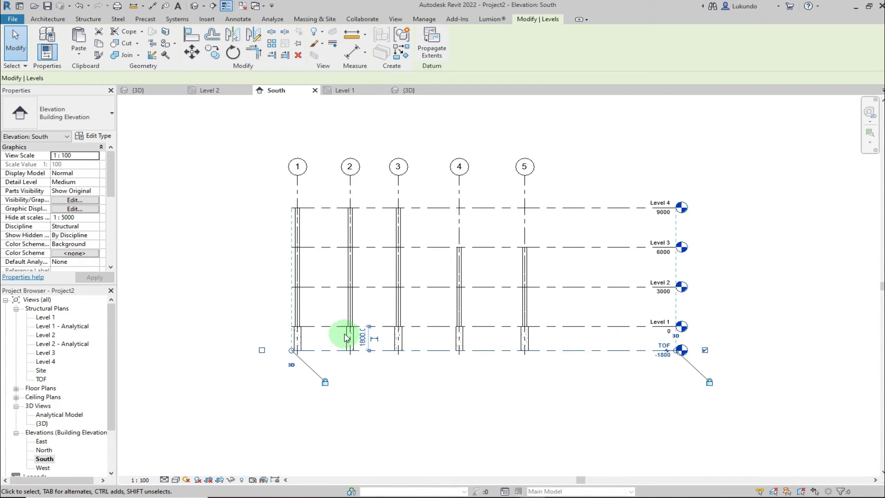
pyautogui.scroll(3, 346, 338)
pyautogui.click(399, 340)
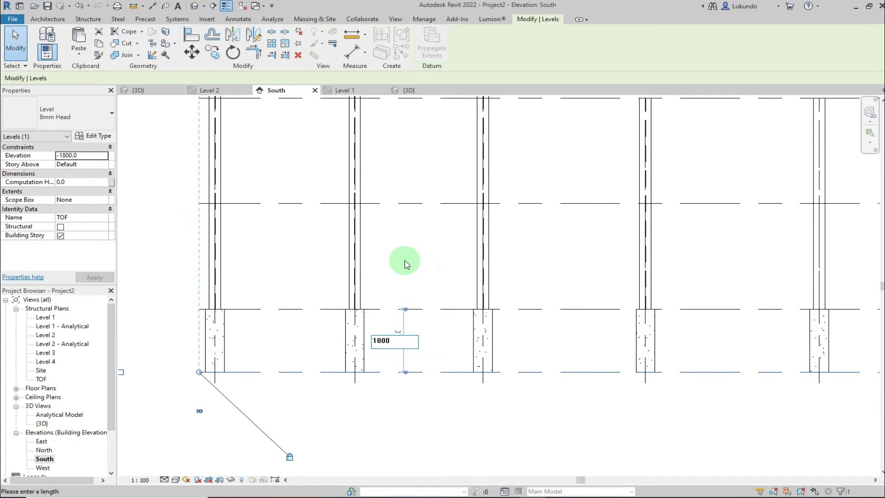
pyautogui.write('1000')
pyautogui.click(391, 391)
pyautogui.scroll(-3, 361, 375)
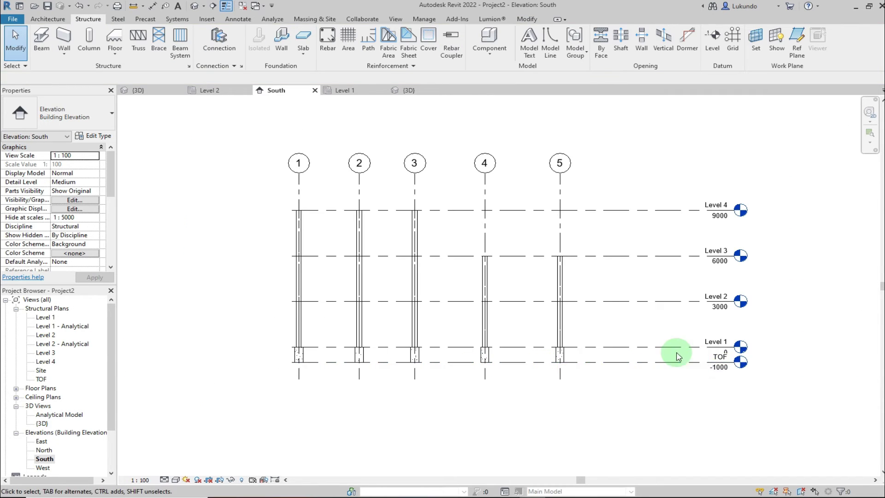
pyautogui.click(420, 92)
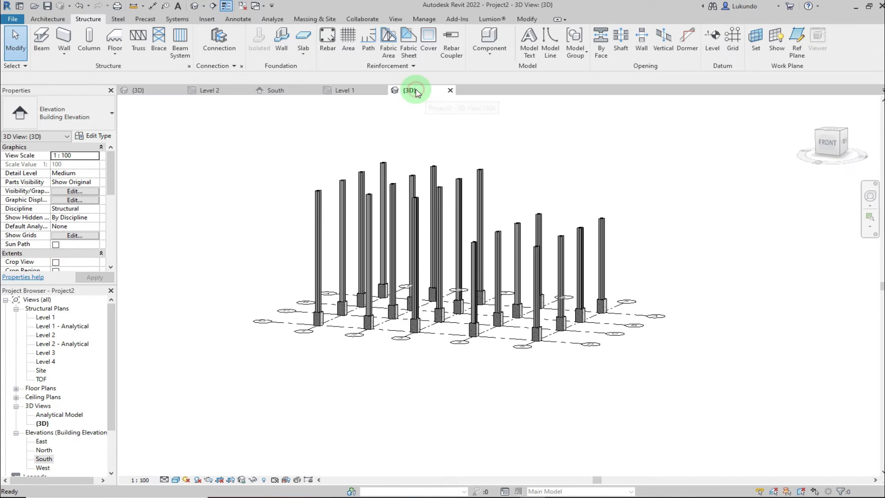
# Step: Examine the steel columns and concrete stub columns in 3D and return to the Level 1 structural plan
pyautogui.scroll(3, 423, 300)
pyautogui.scroll(-3, 423, 300)
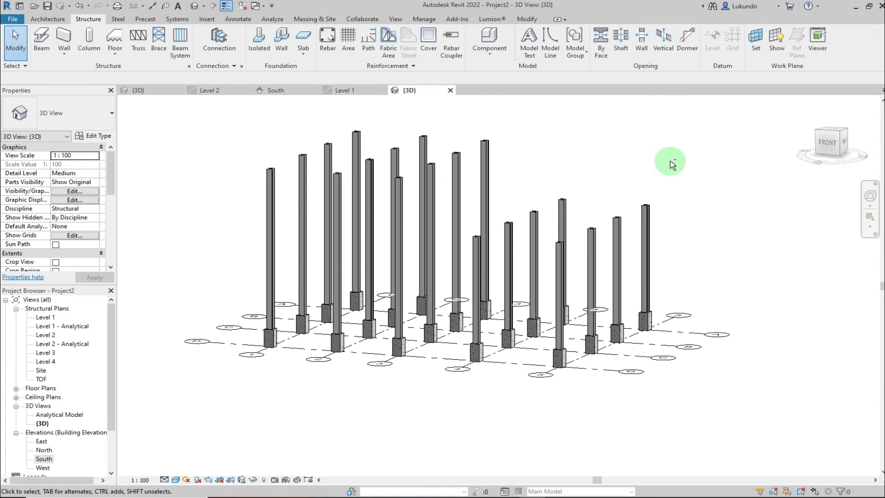
pyautogui.keyDown('shift'); pyautogui.moveTo(663, 158); pyautogui.dragTo(687, 205, button='middle'); pyautogui.keyUp('shift')
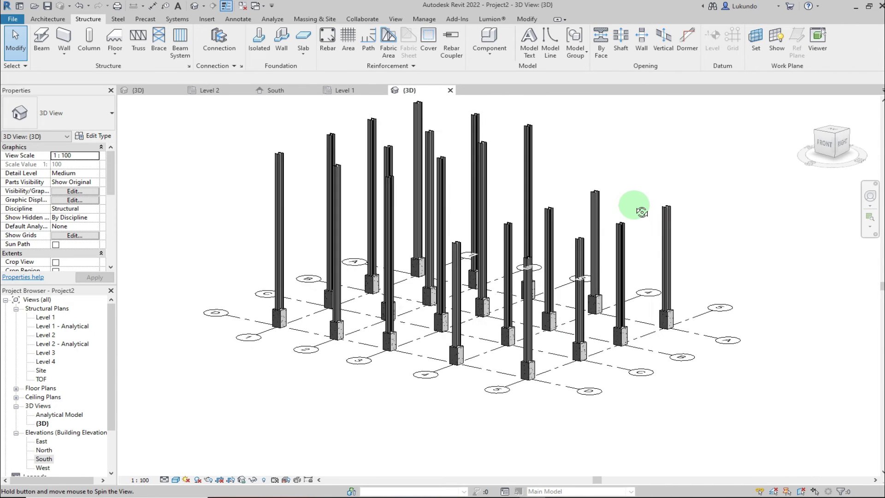
pyautogui.click(339, 91)
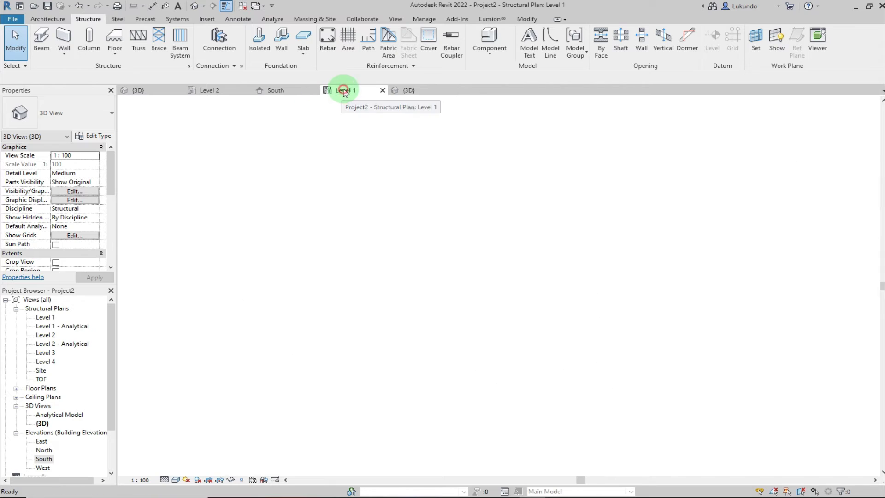
pyautogui.scroll(5, 465, 335)
pyautogui.scroll(-3, 458, 261)
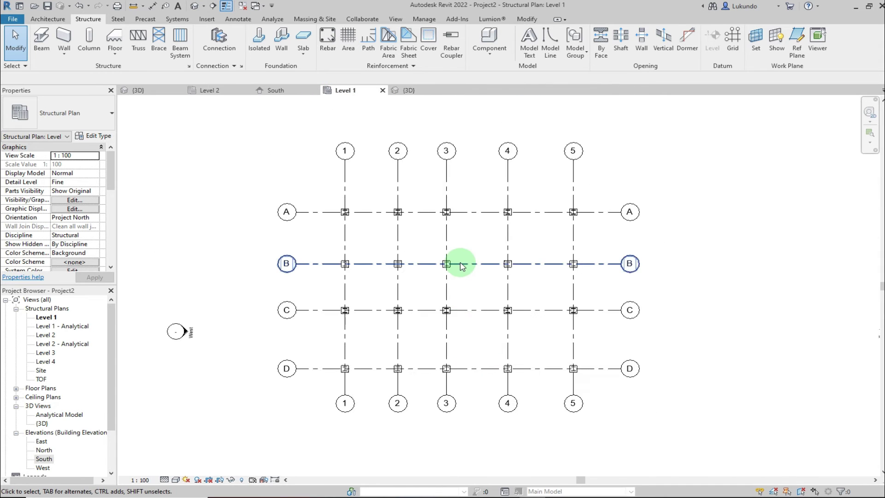
pyautogui.scroll(2, 438, 260)
pyautogui.scroll(-1, 405, 247)
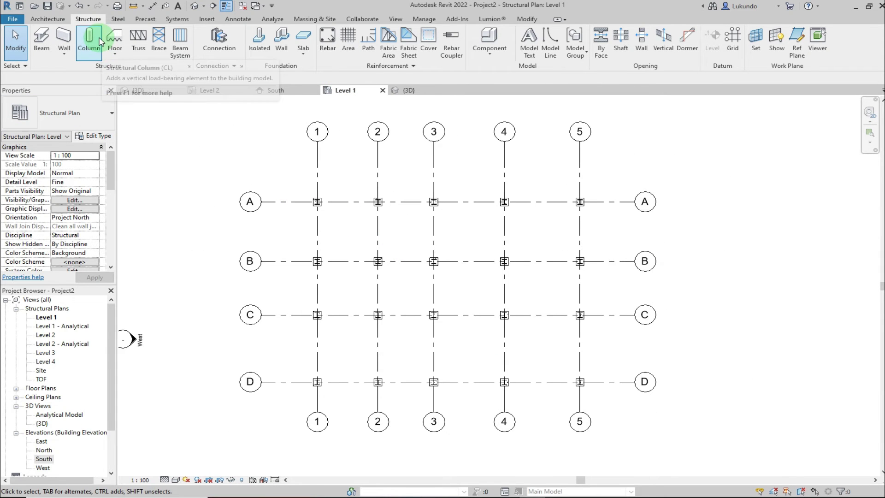
# Step: Start placing a beam and browse the family library to UK > Structural Framing > Steel > British Standard
pyautogui.click(41, 43)
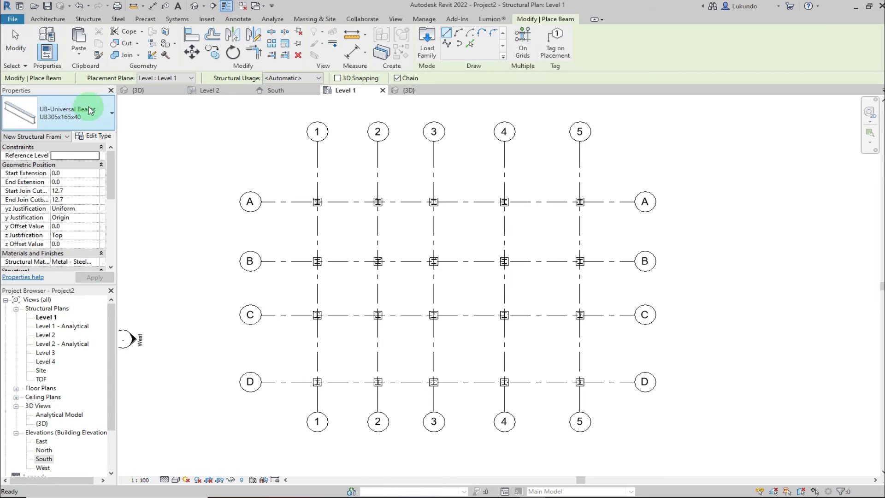
pyautogui.click(429, 39)
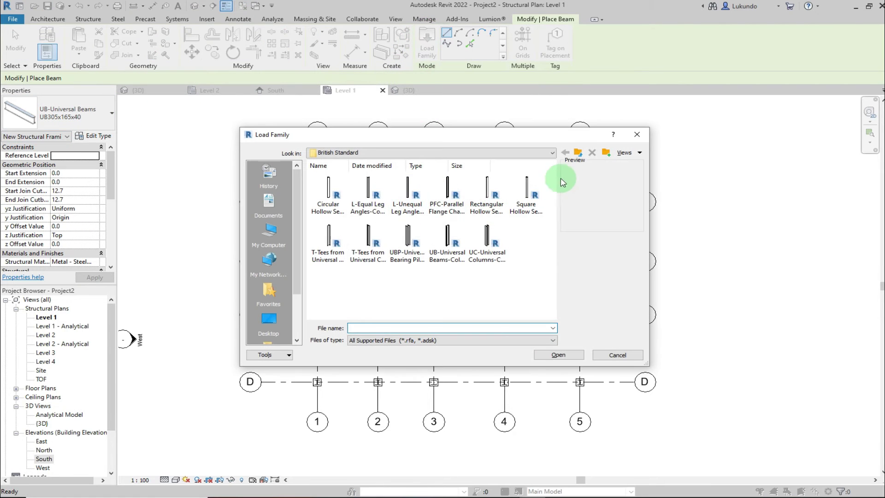
pyautogui.click(578, 154)
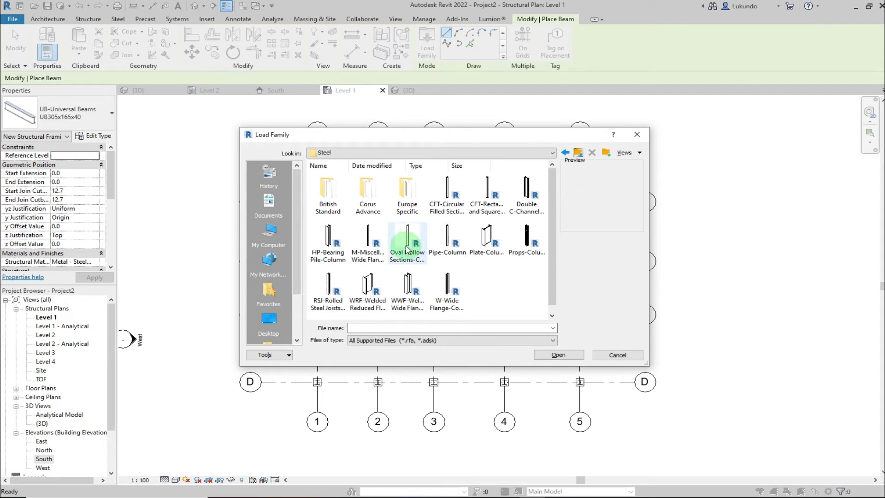
pyautogui.doubleClick(339, 196)
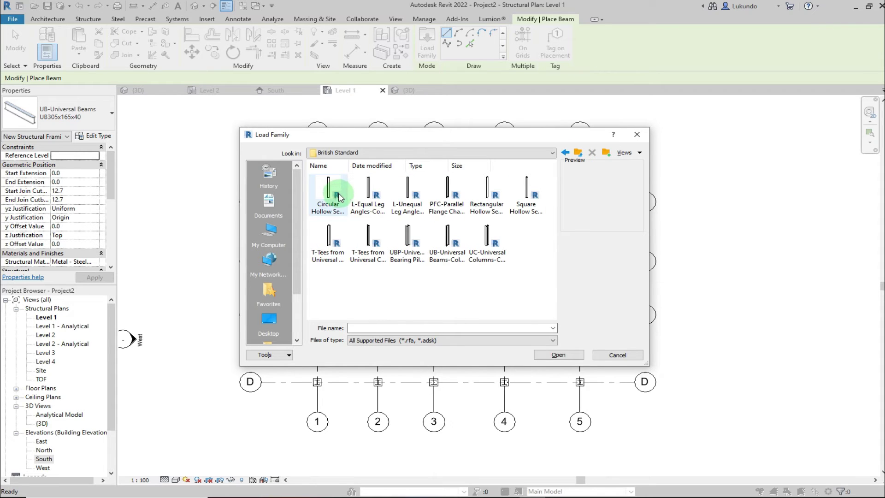
pyautogui.click(579, 154)
pyautogui.click(578, 153)
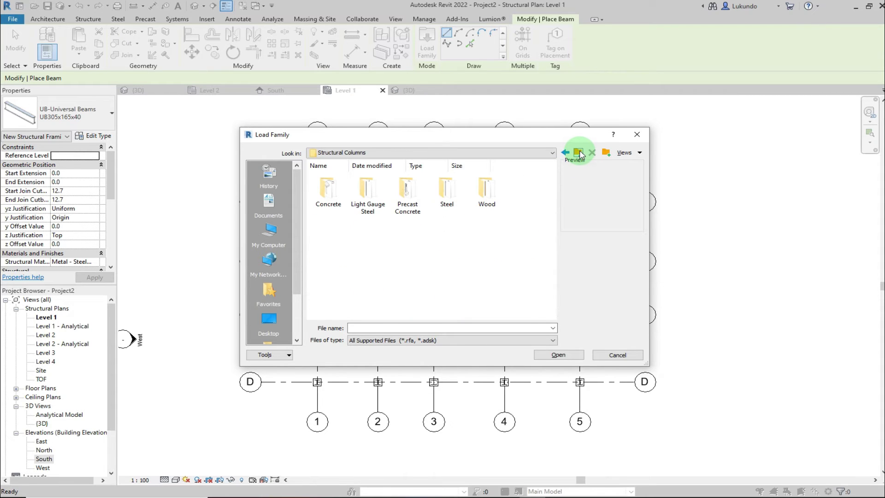
pyautogui.click(579, 154)
pyautogui.click(450, 294)
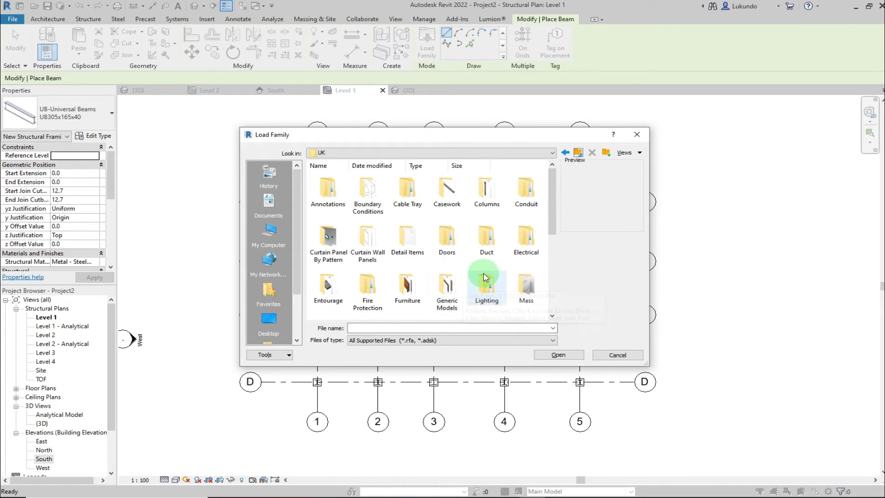
pyautogui.scroll(-5, 483, 276)
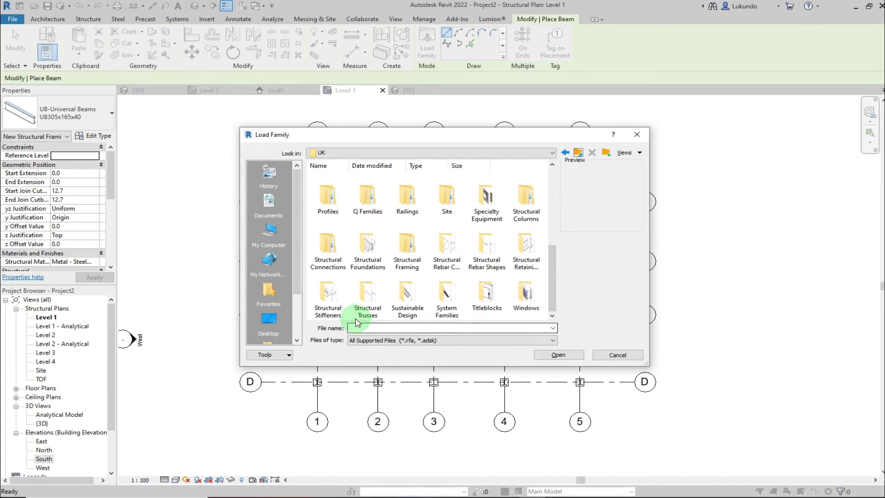
pyautogui.doubleClick(416, 247)
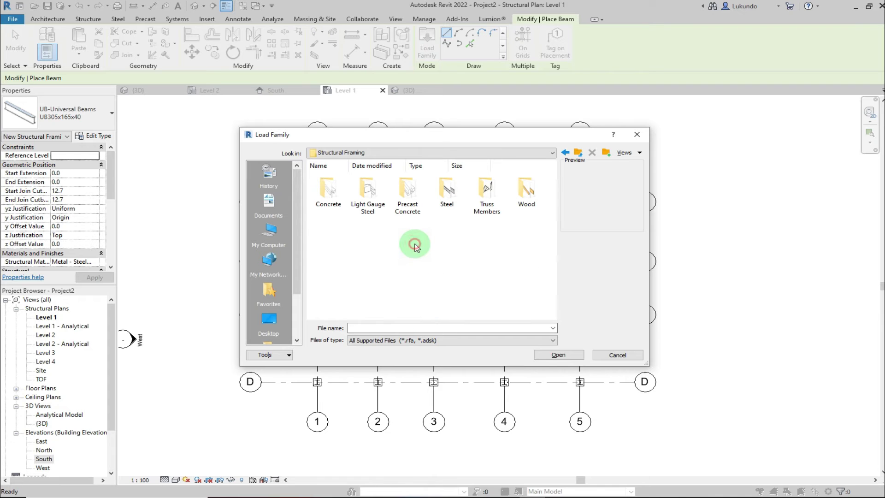
pyautogui.doubleClick(446, 190)
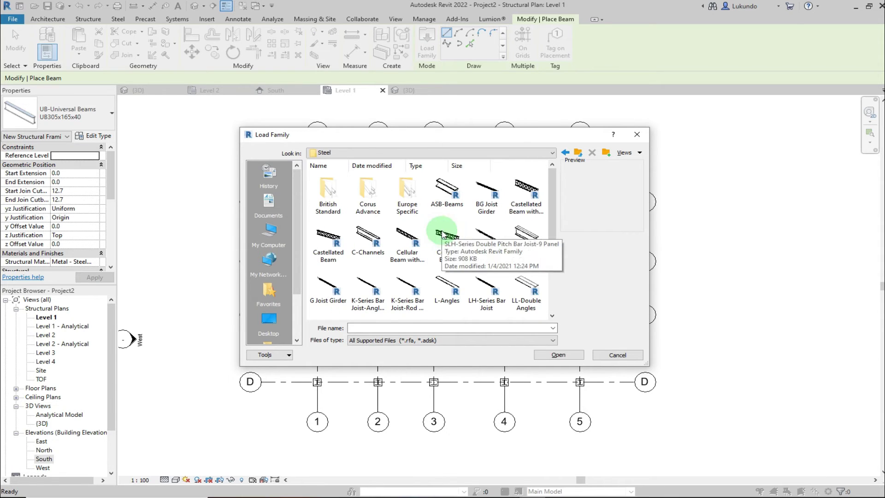
pyautogui.click(333, 189)
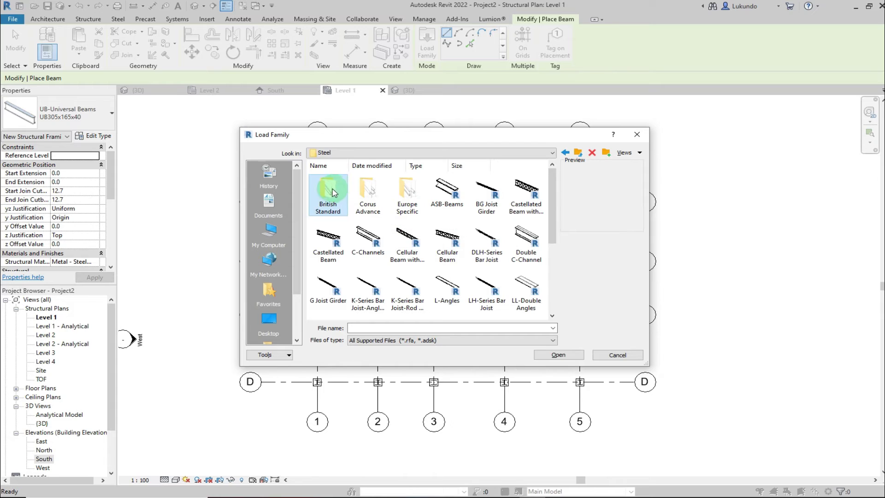
pyautogui.doubleClick(333, 193)
# Step: Load the UB-Universal Beams family with the types UB127x76x13, UB178x102x19, UB203x133x30 and UB254x146x31
pyautogui.click(406, 186)
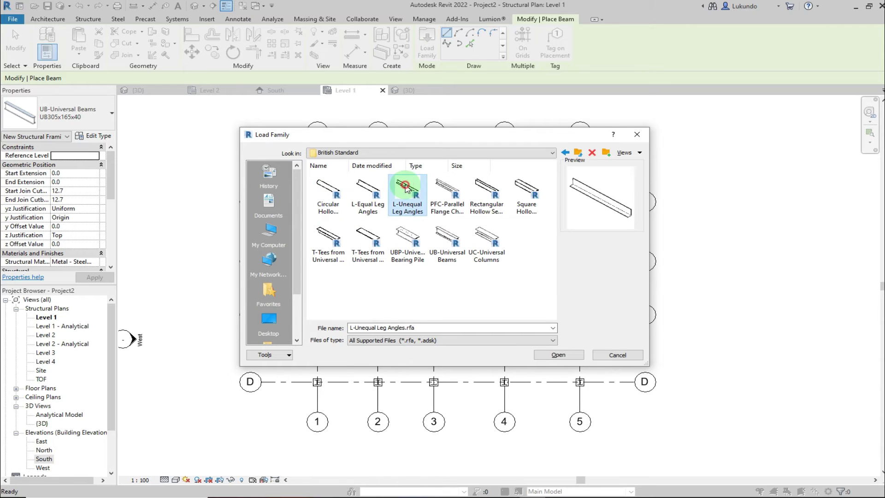
pyautogui.click(405, 234)
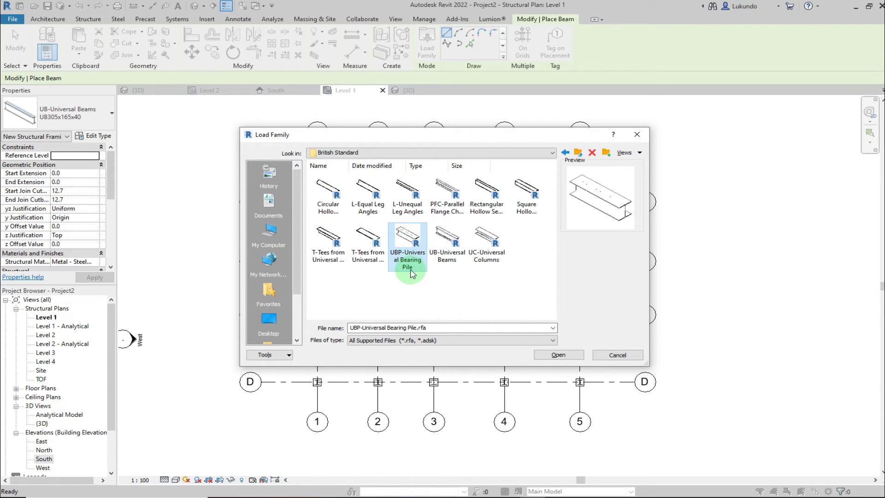
pyautogui.click(453, 262)
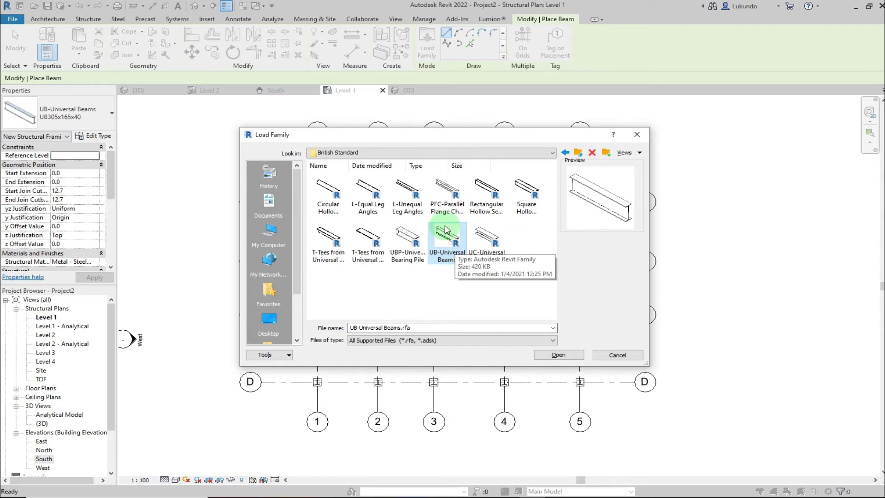
pyautogui.click(555, 355)
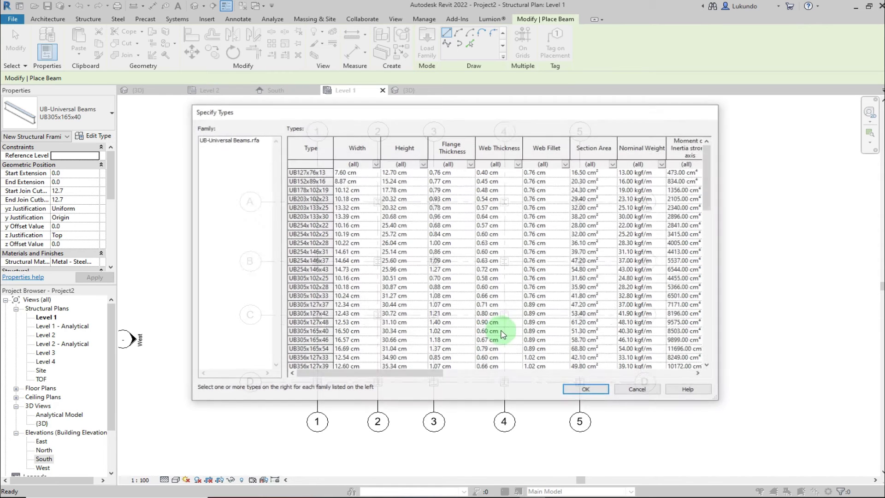
pyautogui.click(313, 173)
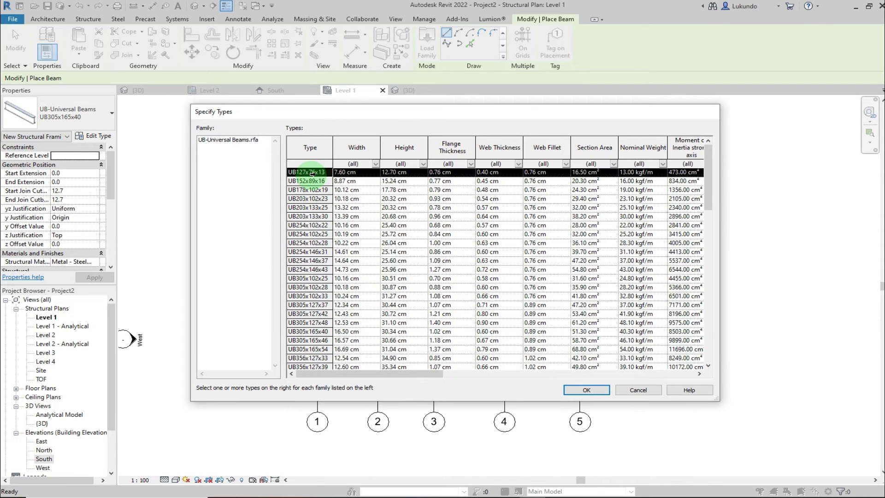
pyautogui.keyDown('ctrl'); pyautogui.click(313, 190); pyautogui.keyUp('ctrl')
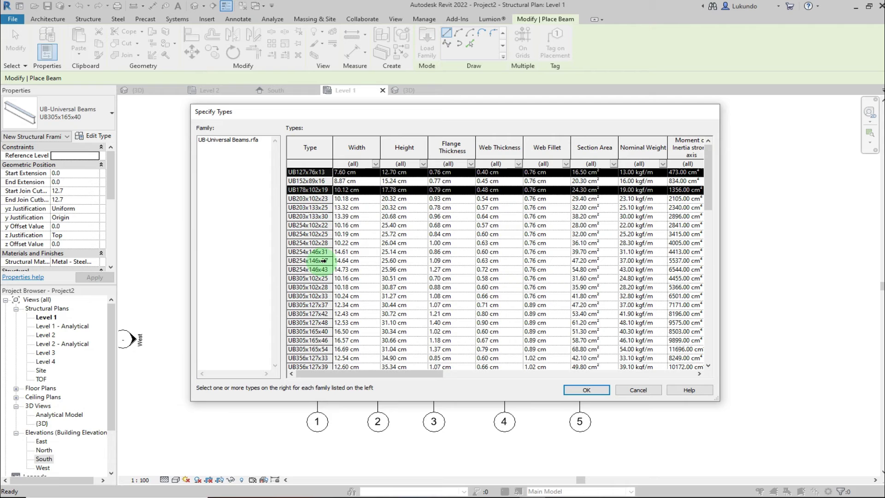
pyautogui.keyDown('ctrl'); pyautogui.click(314, 216); pyautogui.keyUp('ctrl')
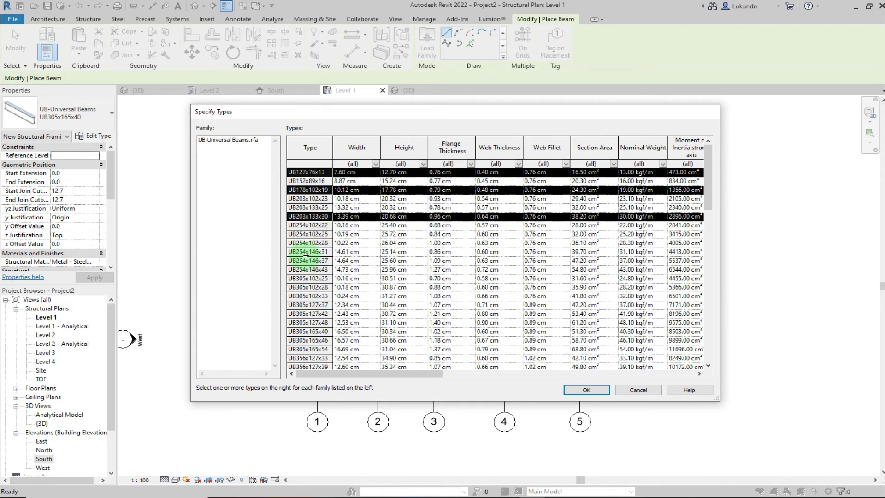
pyautogui.keyDown('ctrl'); pyautogui.click(305, 251); pyautogui.keyUp('ctrl')
pyautogui.click(586, 390)
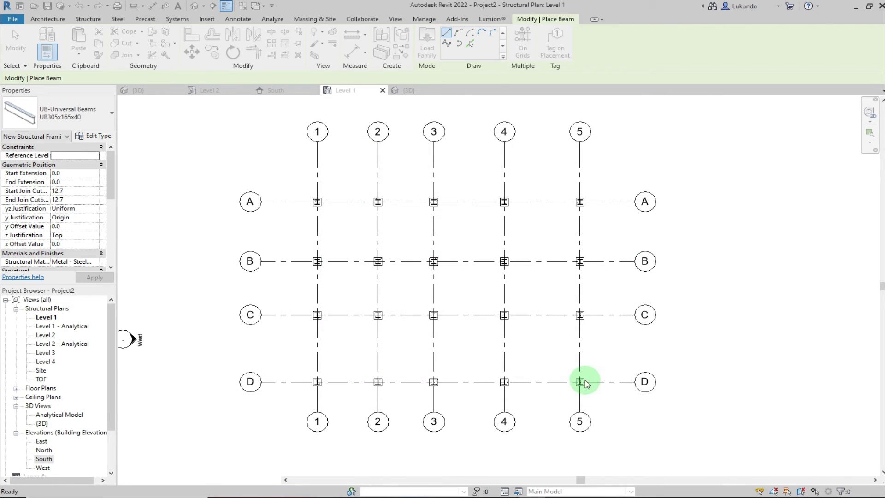
pyautogui.click(423, 230)
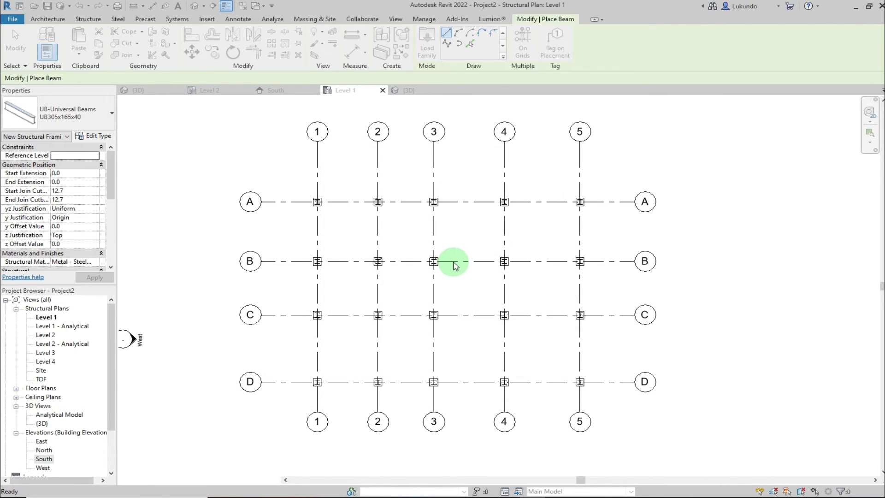
# Step: Set the beam type to UB254x146x31 with placement plane Level 1 and structural usage Automatic
pyautogui.click(110, 115)
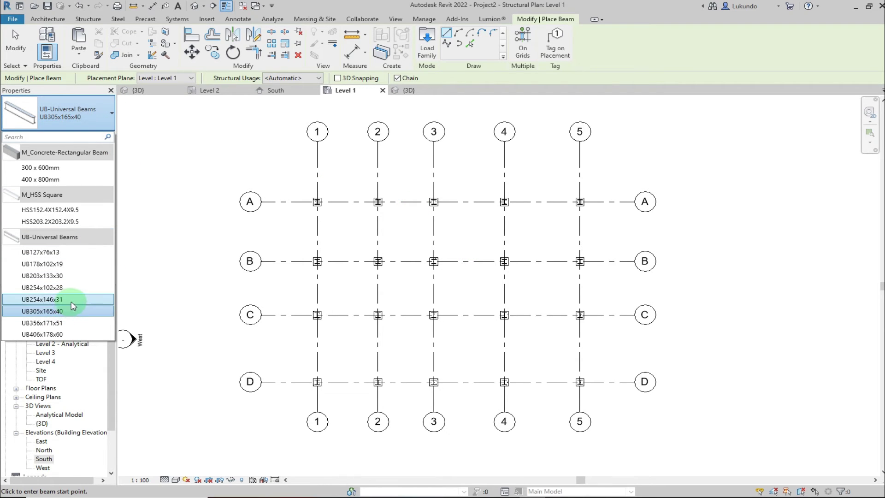
pyautogui.click(42, 300)
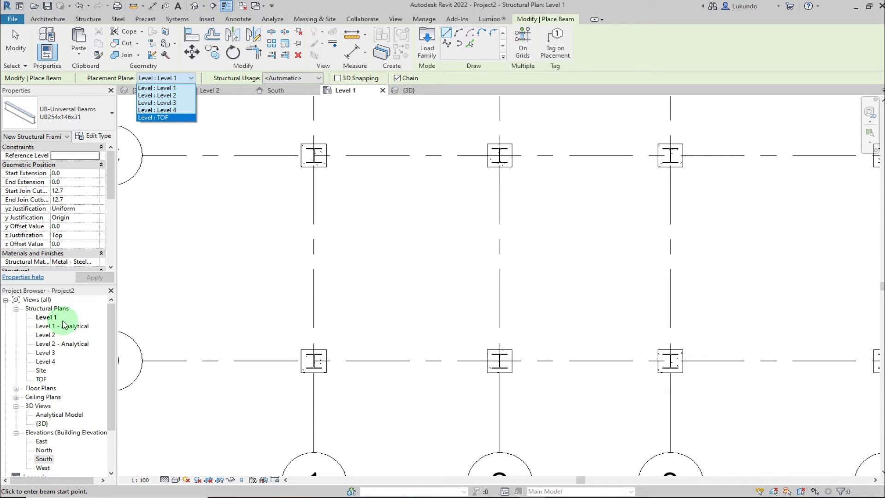
pyautogui.click(191, 79)
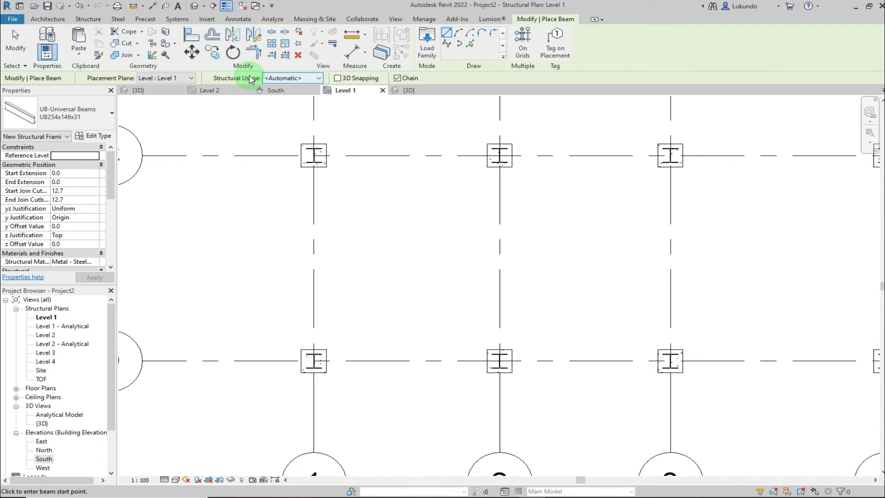
pyautogui.click(317, 79)
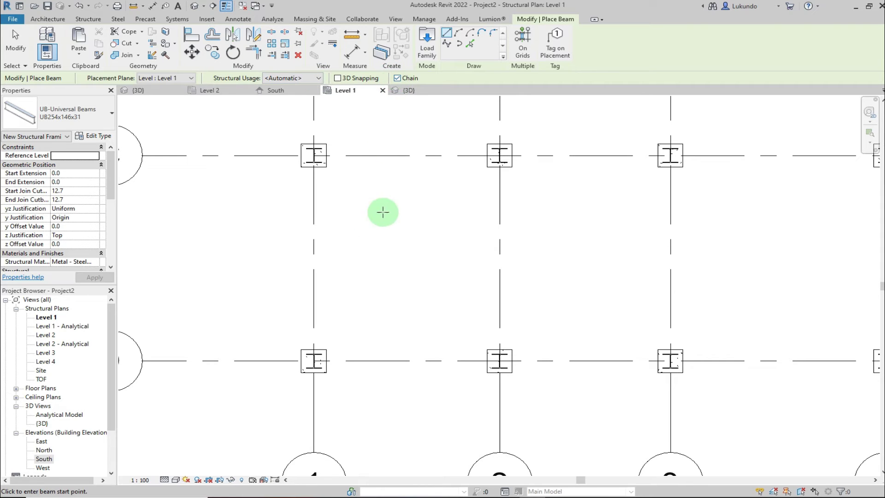
# Step: Place a UB254x146x31 beam along grid D from the column centre at grid 1 to the one at grid 2
pyautogui.scroll(-3, 355, 235)
pyautogui.scroll(10, 323, 281)
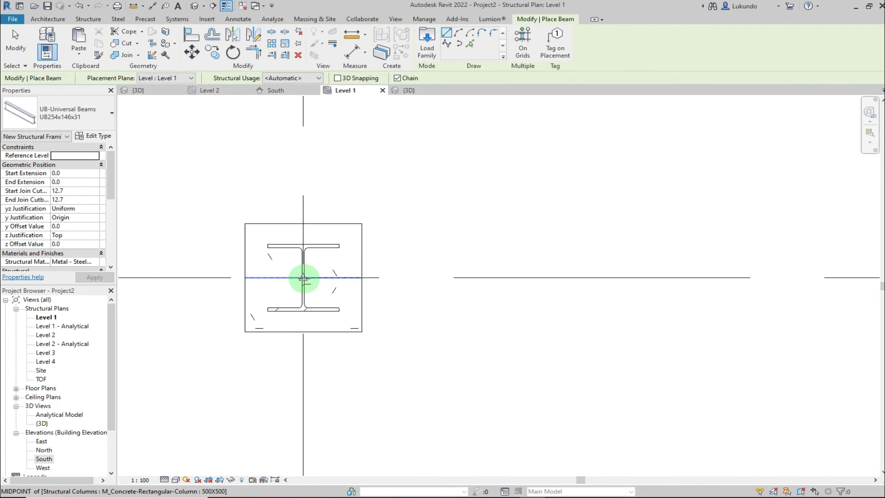
pyautogui.click(303, 279)
pyautogui.scroll(-3, 233, 296)
pyautogui.scroll(5, 435, 300)
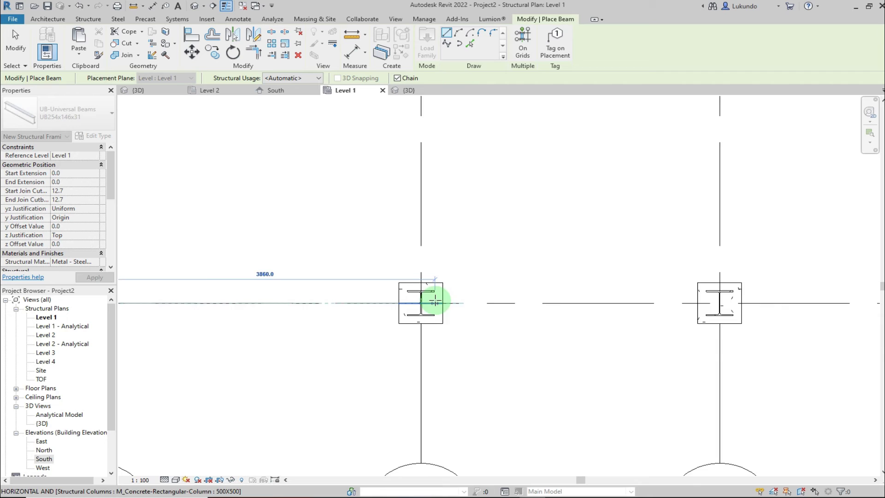
pyautogui.click(419, 305)
pyautogui.scroll(-3, 320, 300)
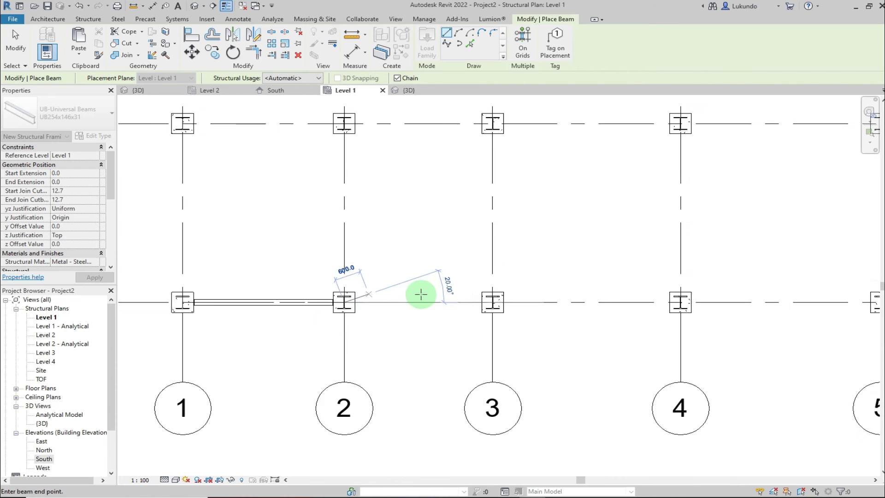
# Step: Continue the chained UB254x146x31 beams along grid D through the column centres at grids 3, 4 and 5
pyautogui.scroll(2, 456, 298)
pyautogui.click(503, 306)
pyautogui.scroll(-3, 461, 300)
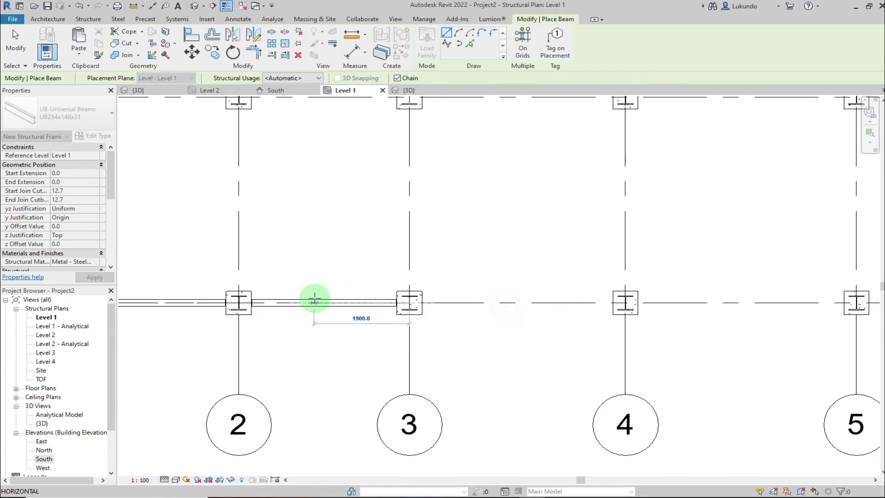
pyautogui.scroll(2, 443, 299)
pyautogui.scroll(2, 461, 299)
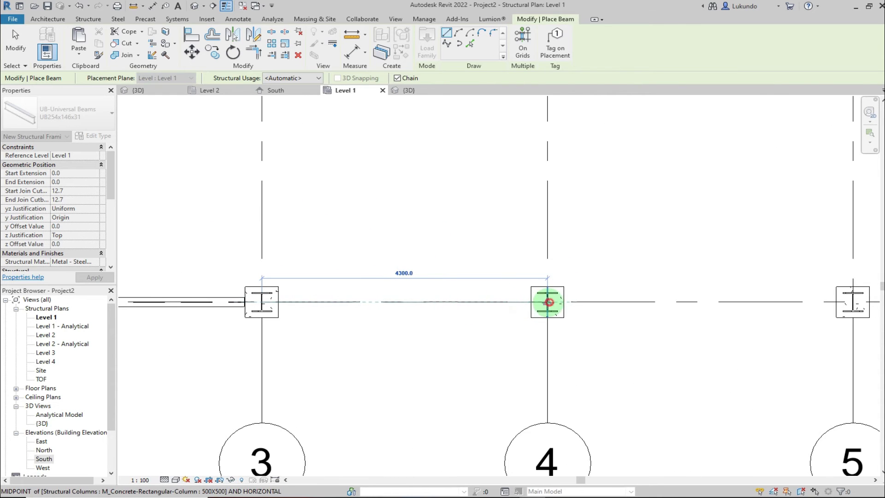
pyautogui.click(548, 302)
pyautogui.scroll(-3, 482, 302)
pyautogui.scroll(3, 517, 306)
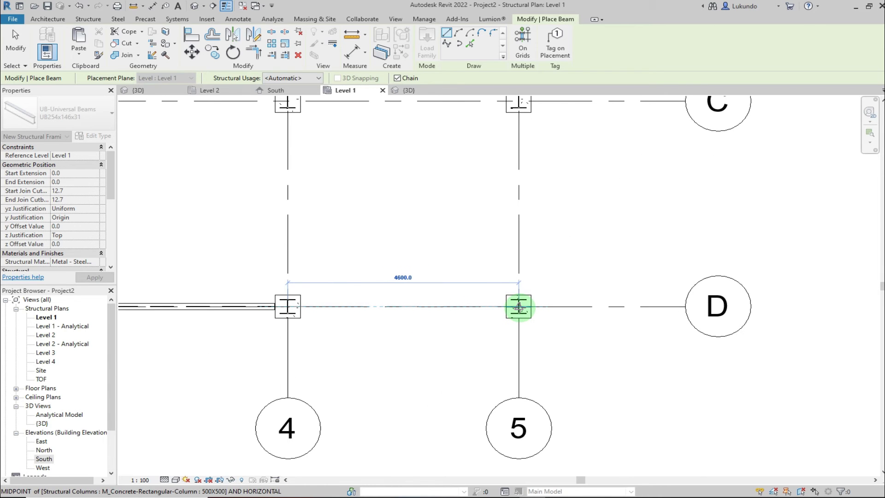
pyautogui.click(464, 310)
pyautogui.scroll(-3, 415, 297)
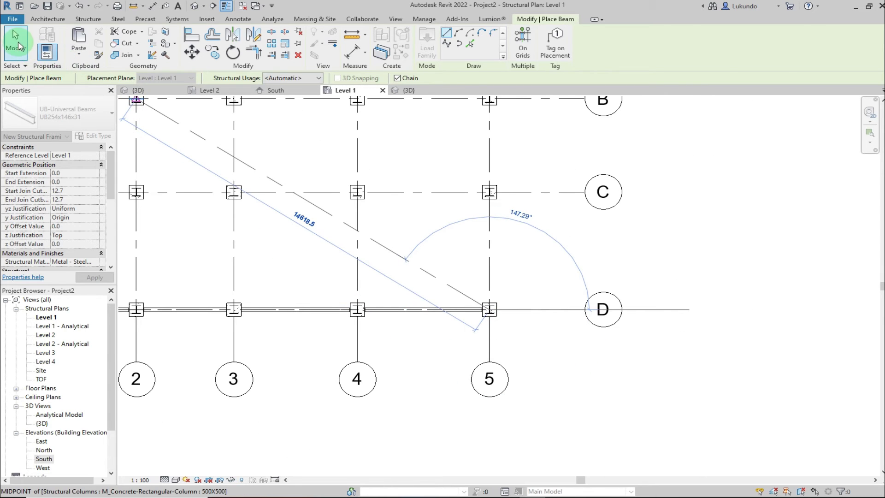
# Step: Place UB254x146x31 beams on Level 1 along grids A, B, C and 1 to 5 using the On Grids option
pyautogui.click(18, 46)
pyautogui.scroll(-3, 519, 331)
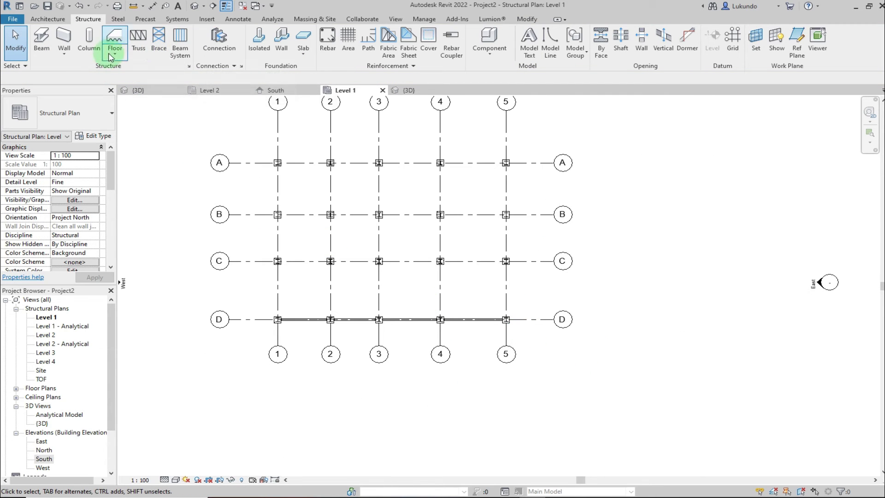
pyautogui.click(47, 52)
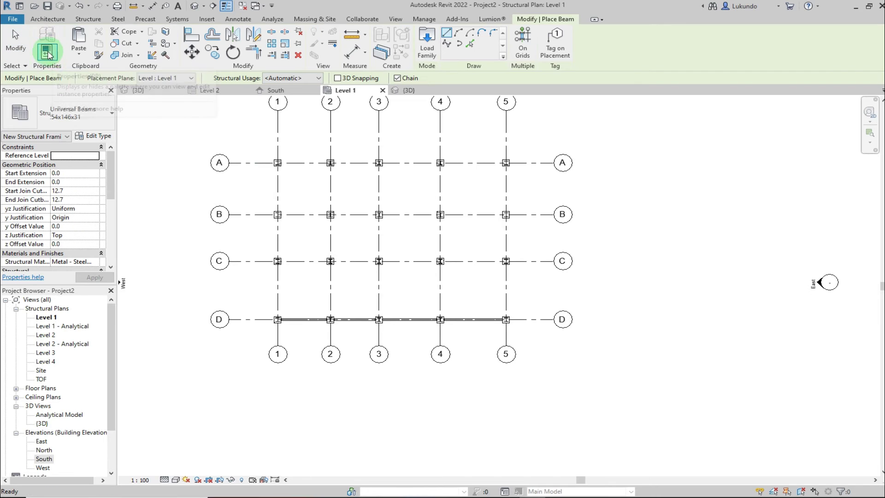
pyautogui.scroll(-2, 543, 345)
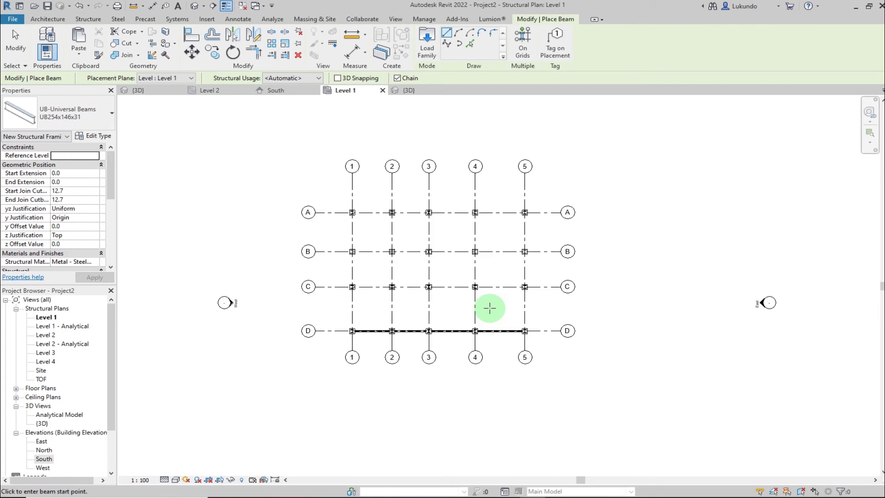
pyautogui.scroll(2, 489, 308)
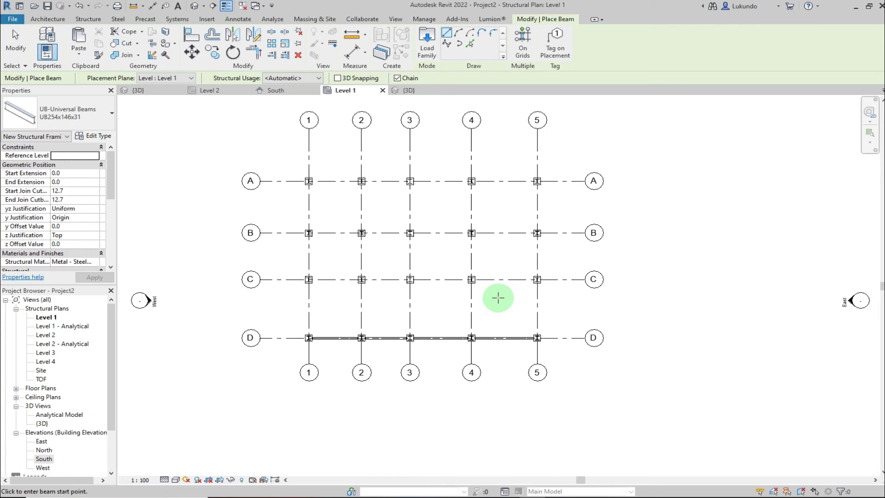
pyautogui.click(521, 38)
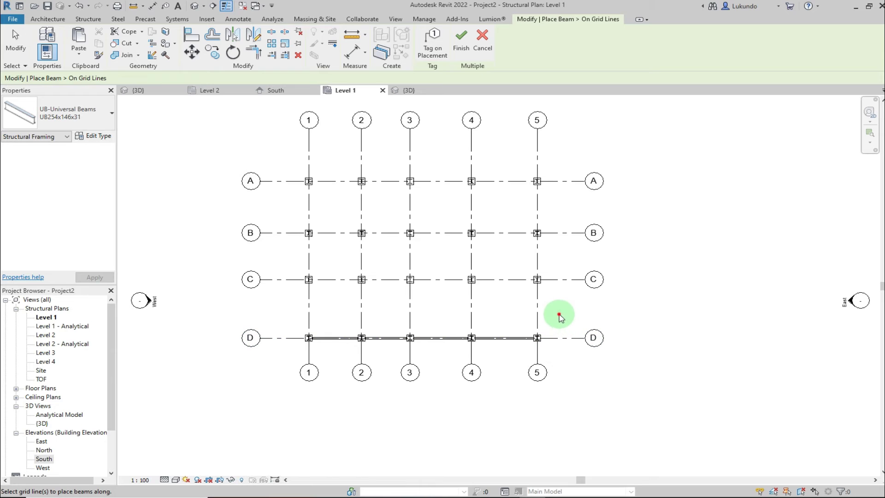
pyautogui.moveTo(559, 314); pyautogui.dragTo(300, 168)
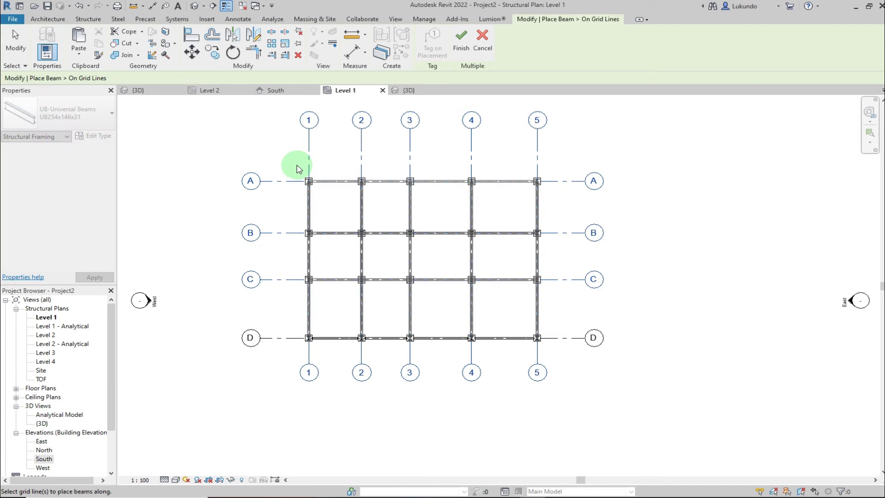
pyautogui.click(459, 47)
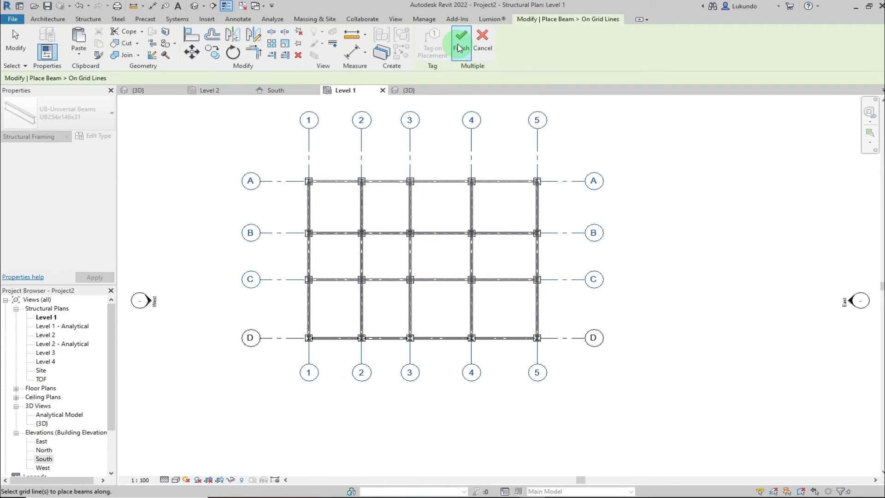
# Step: Inspect the Level 1 beam layout in plan and in the 3D view, and end beam placement
pyautogui.scroll(2, 403, 286)
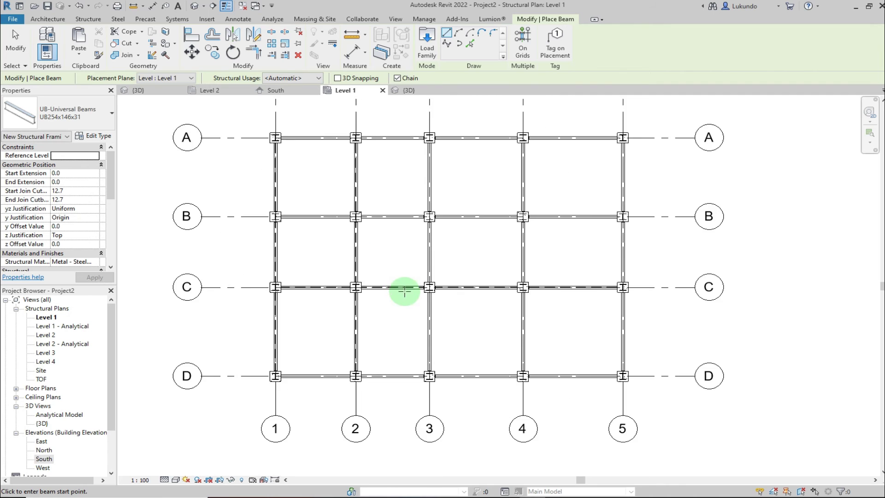
pyautogui.scroll(-2, 407, 293)
pyautogui.click(411, 92)
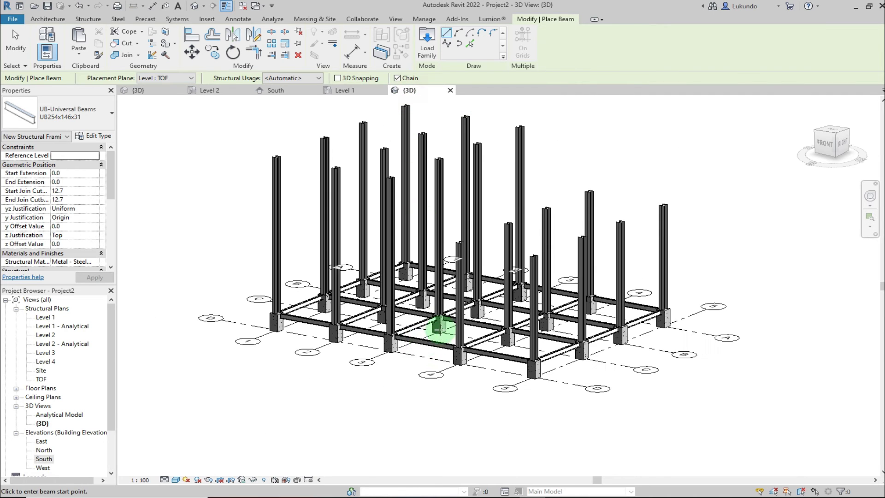
pyautogui.scroll(4, 369, 326)
pyautogui.scroll(-4, 425, 346)
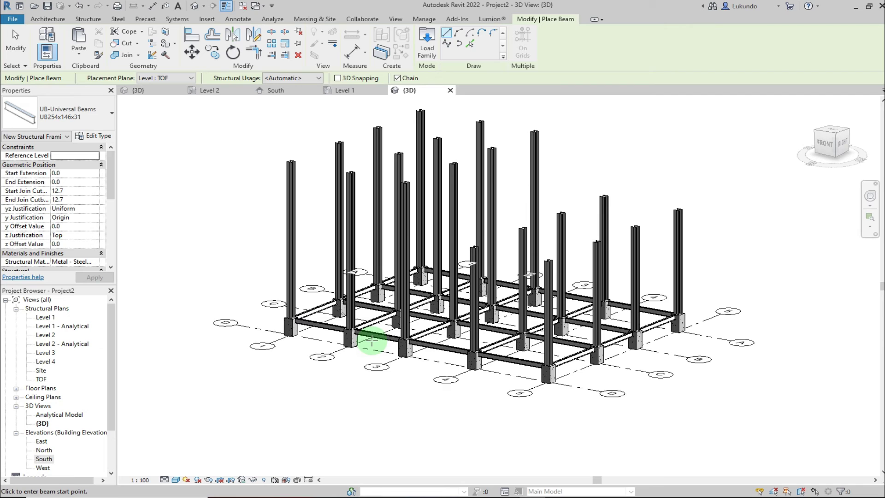
pyautogui.scroll(3, 472, 361)
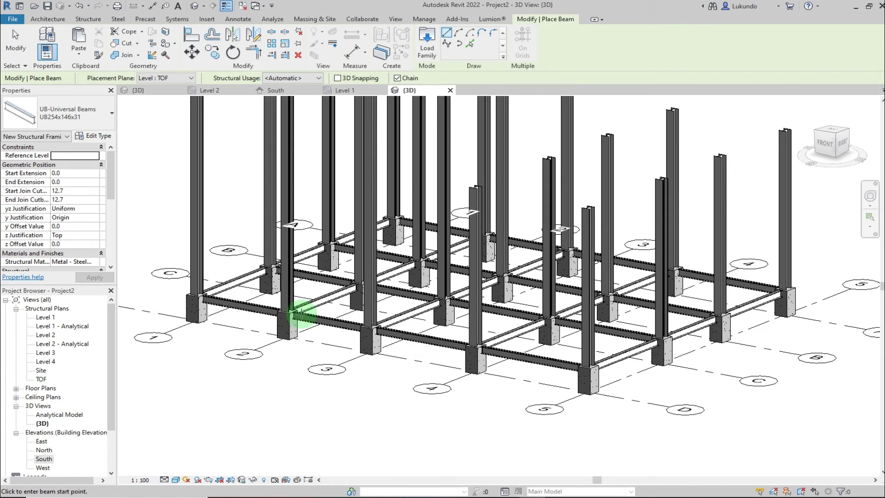
pyautogui.click(300, 315)
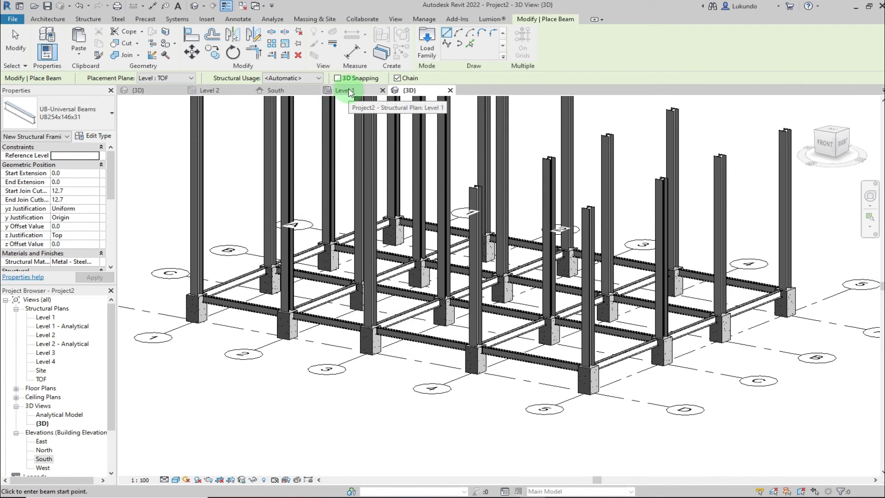
pyautogui.click(21, 46)
pyautogui.scroll(-3, 395, 331)
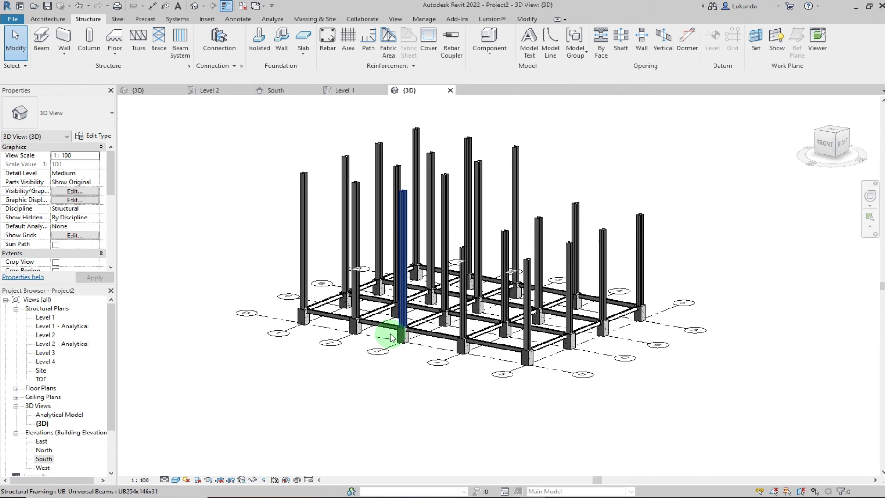
# Step: Select all the Level 1 beams in the 3D view, copy them and paste them aligned to Level 2
pyautogui.keyDown('shift'); pyautogui.moveTo(266, 355); pyautogui.dragTo(365, 288, button='middle'); pyautogui.keyUp('shift')
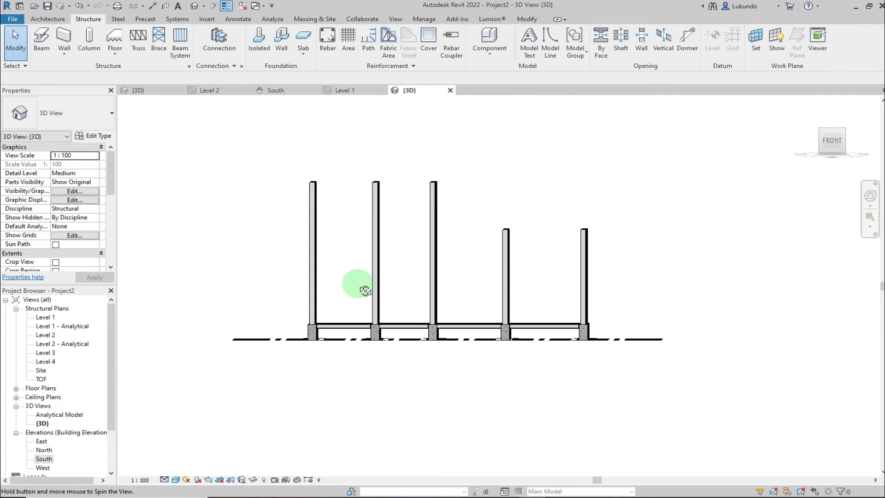
pyautogui.moveTo(275, 289); pyautogui.dragTo(618, 338)
pyautogui.keyDown('shift'); pyautogui.moveTo(652, 245); pyautogui.dragTo(618, 312, button='middle'); pyautogui.keyUp('shift')
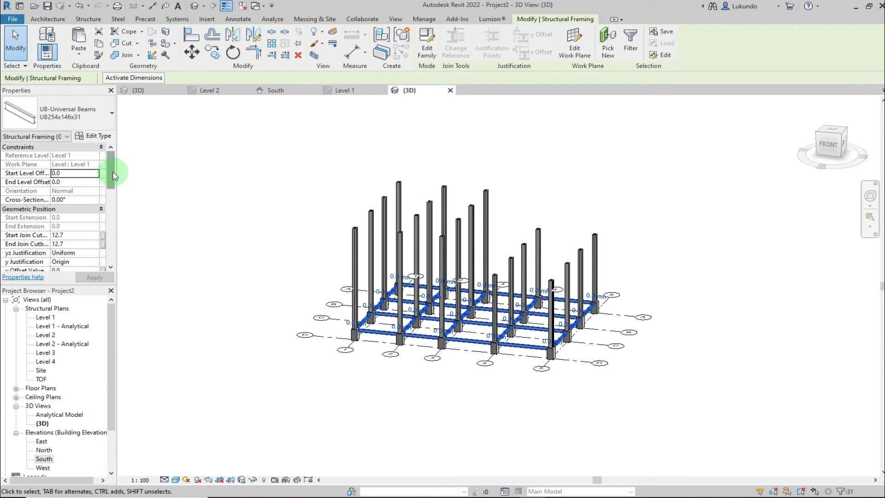
pyautogui.moveTo(114, 166)
pyautogui.mouseDown()
pyautogui.moveTo(112, 174)
pyautogui.moveTo(116, 157)
pyautogui.mouseUp()
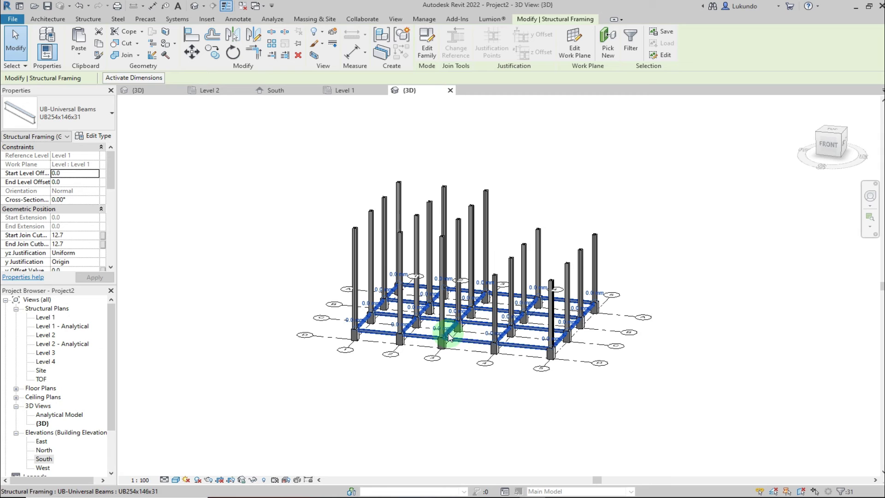
pyautogui.click(135, 91)
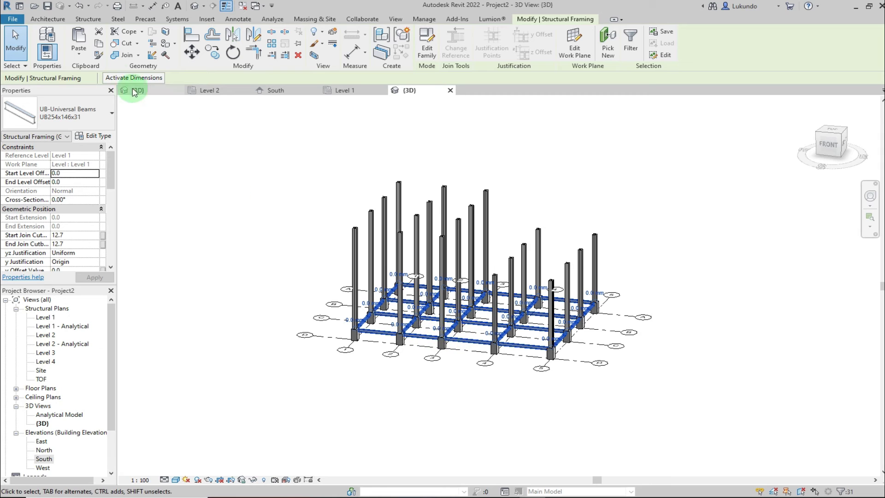
pyautogui.click(98, 47)
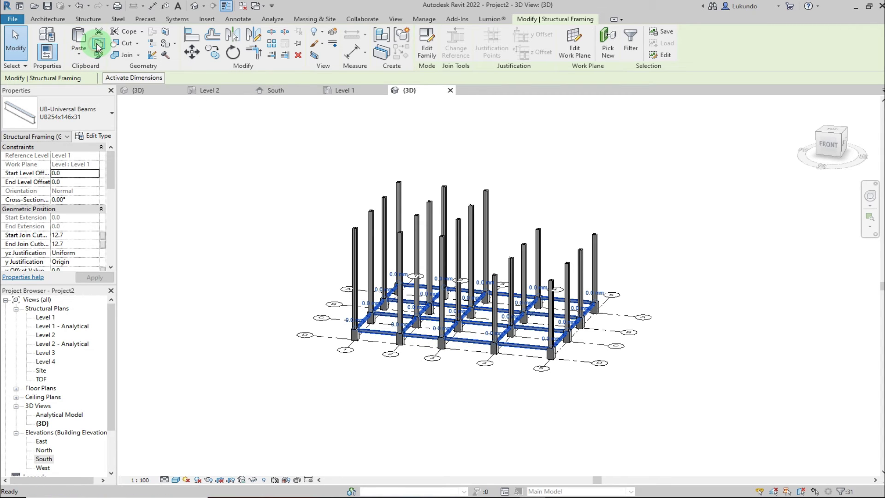
pyautogui.click(80, 55)
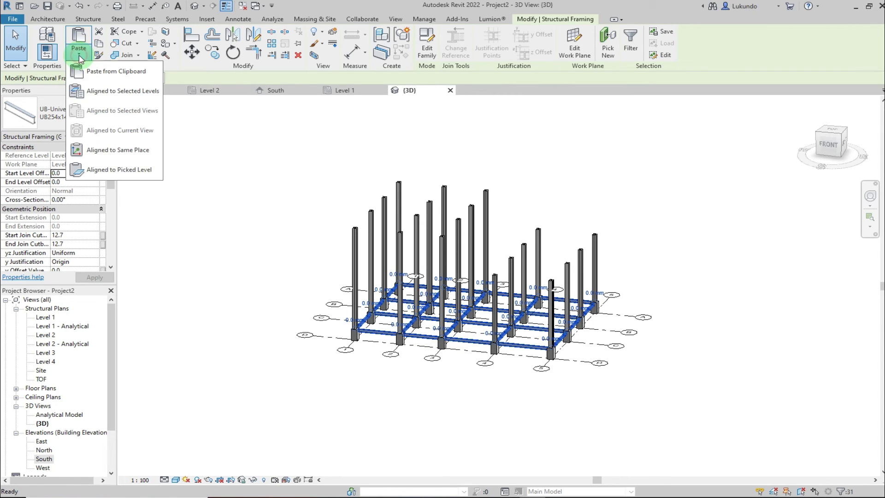
pyautogui.click(112, 91)
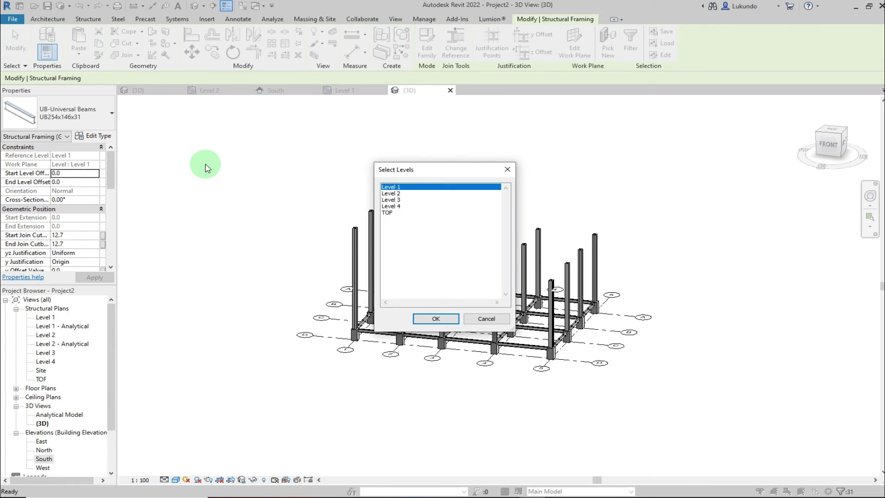
pyautogui.click(391, 193)
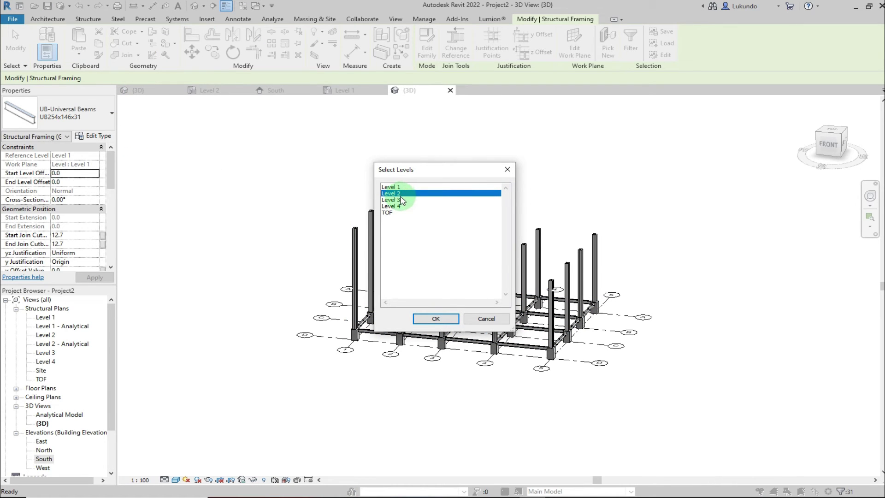
pyautogui.click(436, 319)
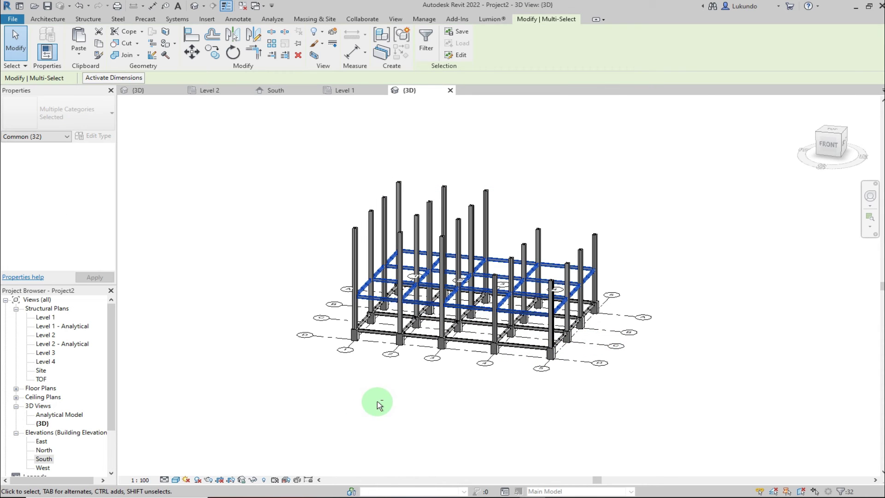
# Step: Select the original beams at Level 1 in a near-front 3D view and delete them
pyautogui.keyDown('shift'); pyautogui.moveTo(379, 404); pyautogui.dragTo(443, 336, button='middle'); pyautogui.keyUp('shift')
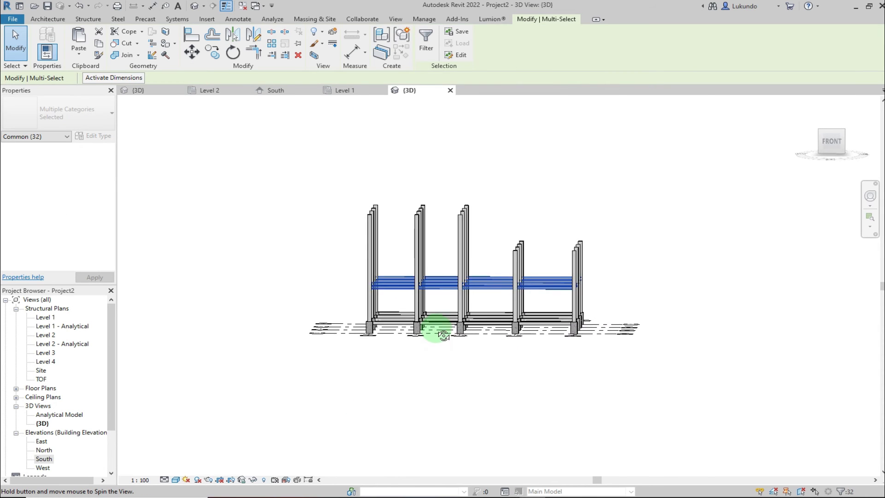
pyautogui.click(336, 305)
pyautogui.keyDown('shift'); pyautogui.moveTo(339, 306); pyautogui.dragTo(346, 300, button='middle'); pyautogui.keyUp('shift')
pyautogui.moveTo(345, 298); pyautogui.dragTo(597, 326)
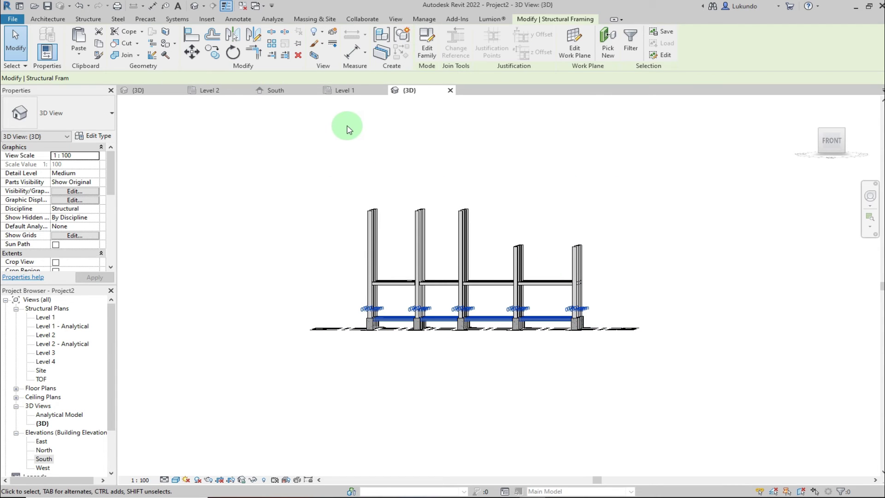
pyautogui.click(297, 56)
pyautogui.click(386, 135)
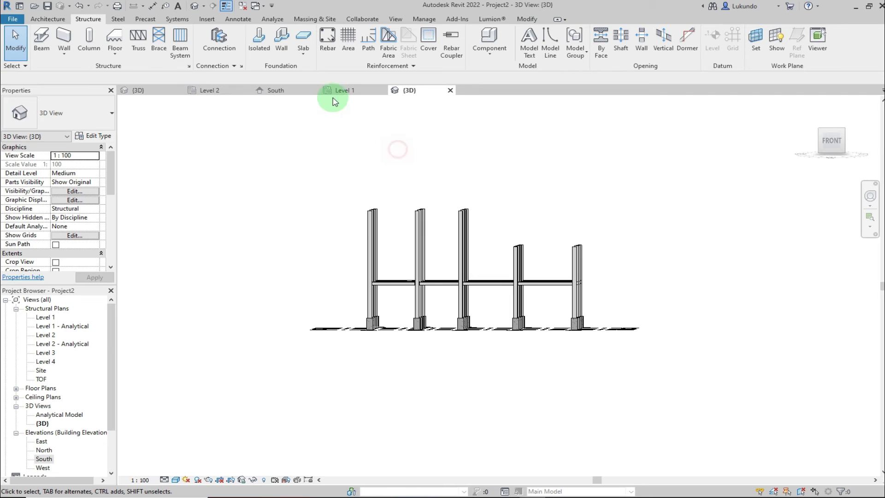
# Step: Check the frame in the South elevation, and set the detail level of the Level 2 structural plan to Fine
pyautogui.click(281, 90)
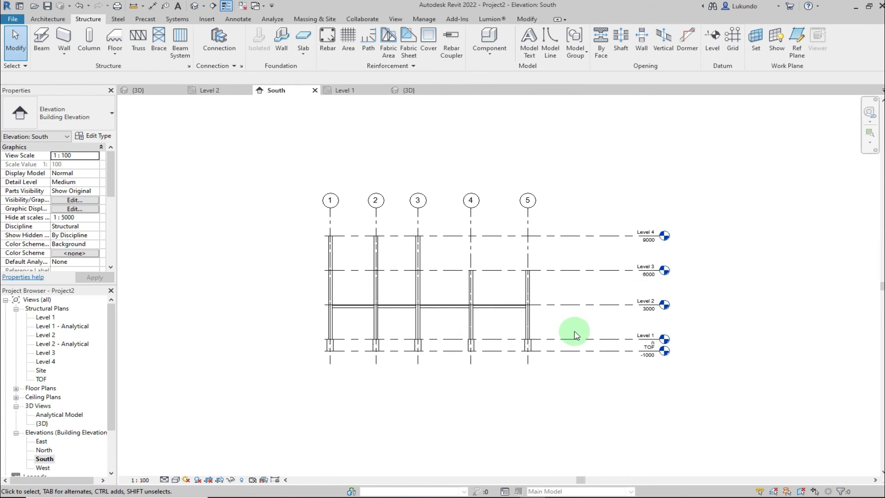
pyautogui.scroll(2, 534, 351)
pyautogui.scroll(-2, 430, 300)
pyautogui.scroll(1, 357, 290)
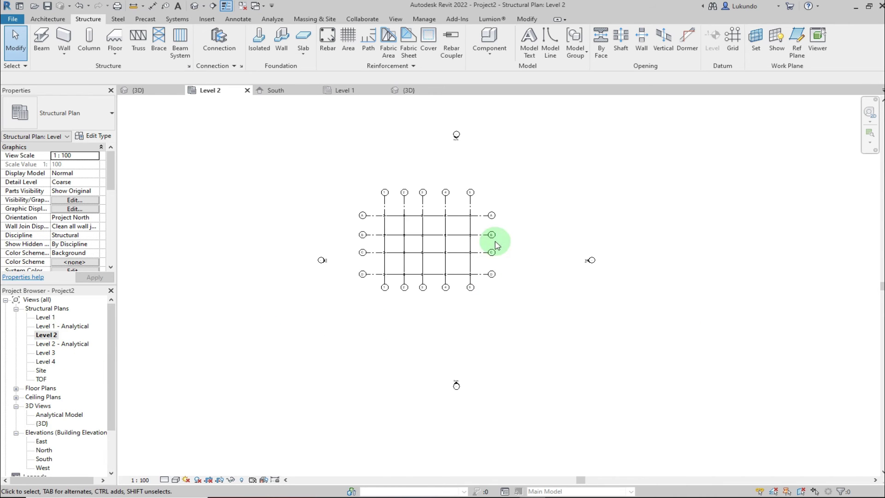
pyautogui.scroll(5, 405, 261)
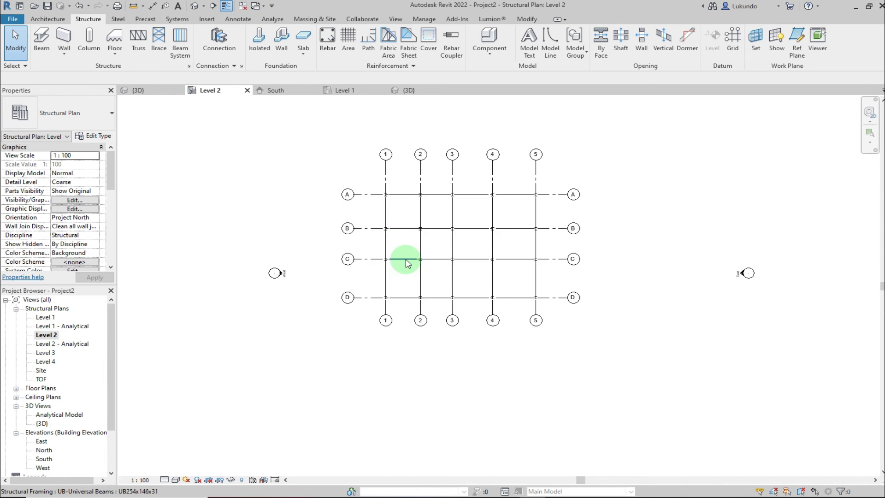
pyautogui.click(165, 480)
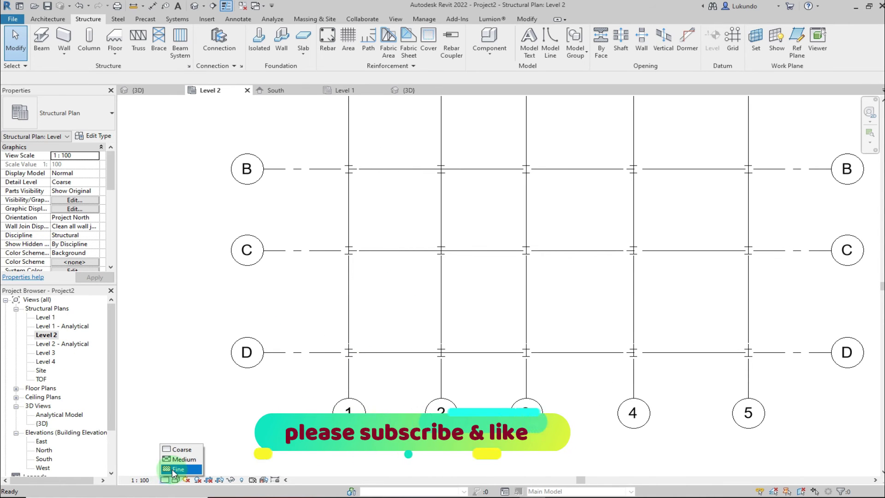
pyautogui.click(171, 469)
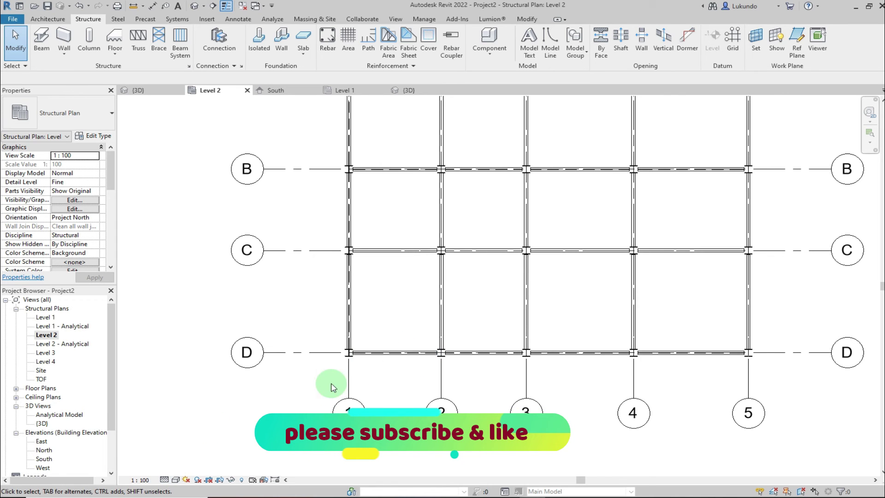
pyautogui.scroll(-3, 332, 373)
pyautogui.scroll(2, 371, 361)
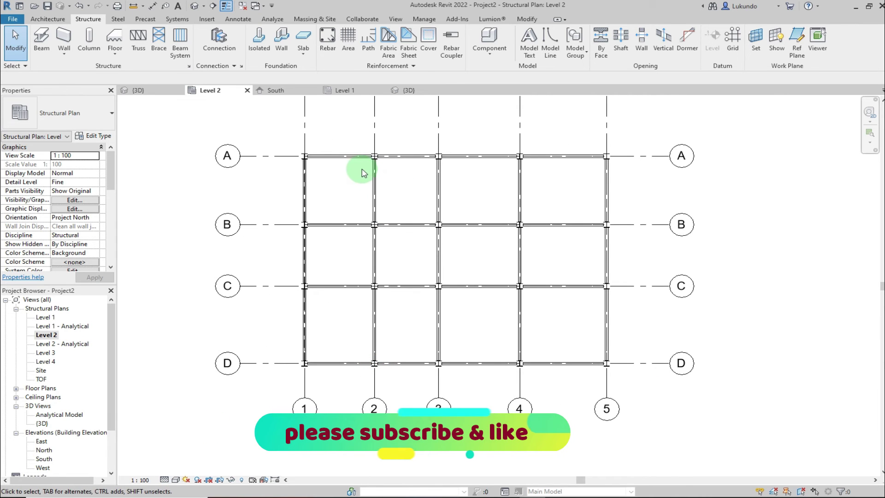
# Step: Start an automatic beam system on Level 2 with UB203x133x30 beams, Center justification and a Maximum Spacing layout of 1200
pyautogui.press('b')
pyautogui.press('s')
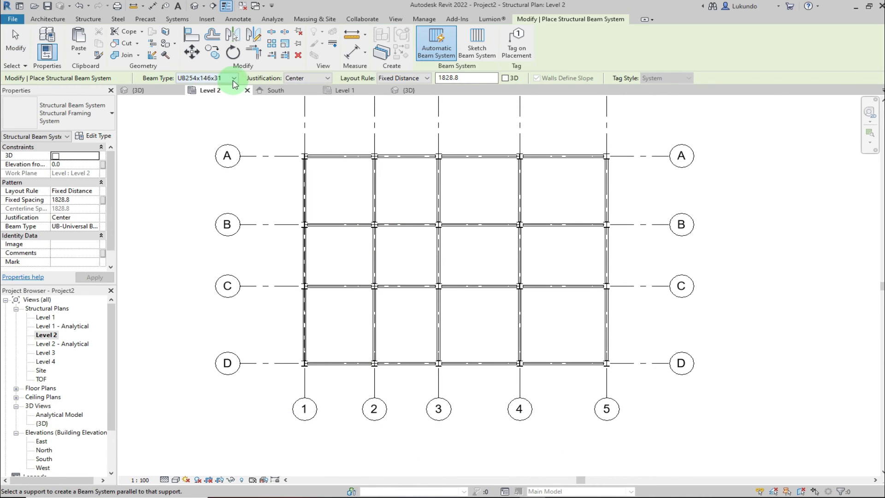
pyautogui.click(234, 79)
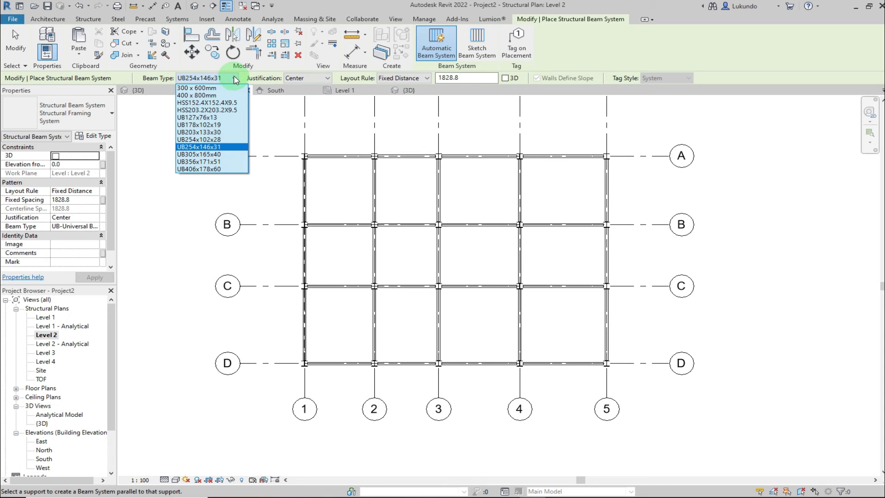
pyautogui.click(204, 132)
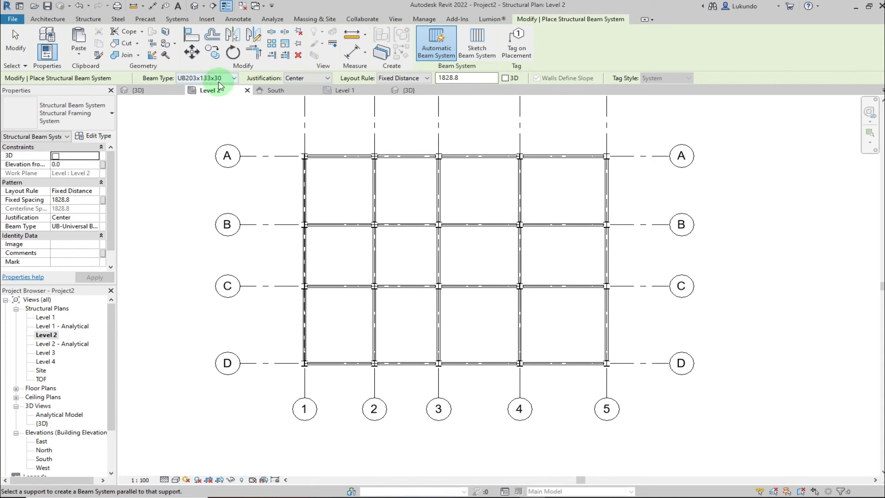
pyautogui.click(325, 79)
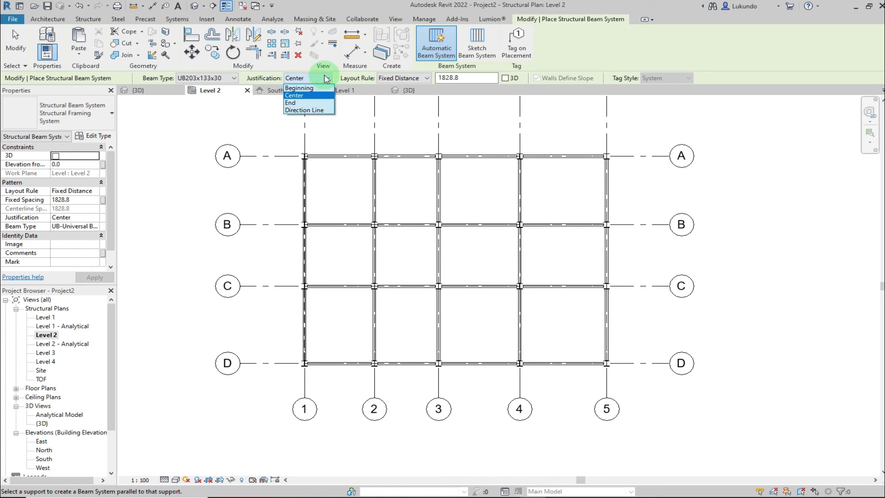
pyautogui.click(295, 95)
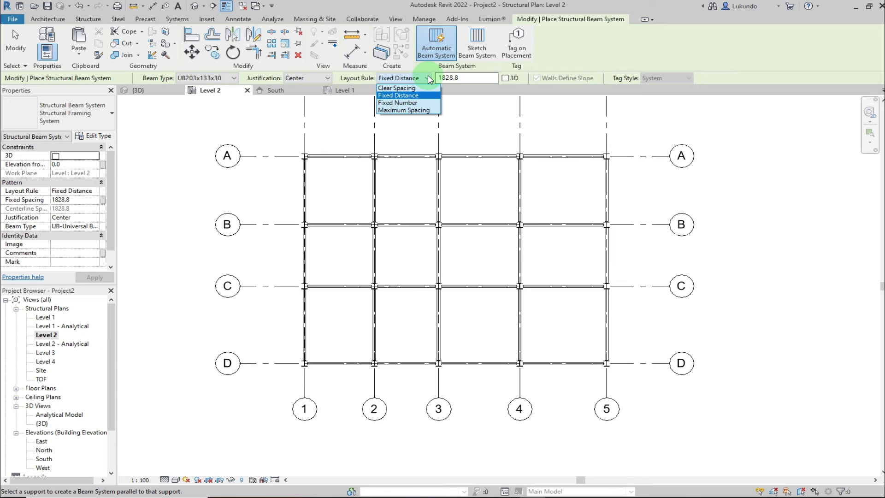
pyautogui.click(411, 111)
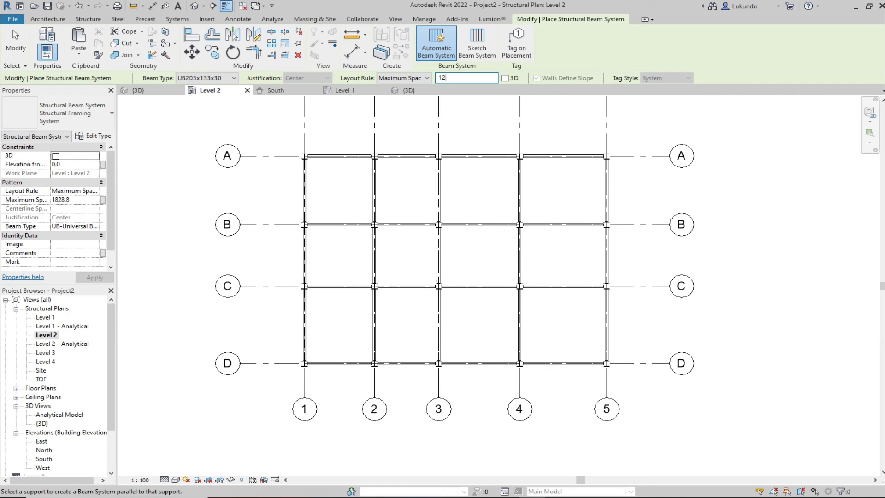
pyautogui.write('1200')
pyautogui.press('Return')
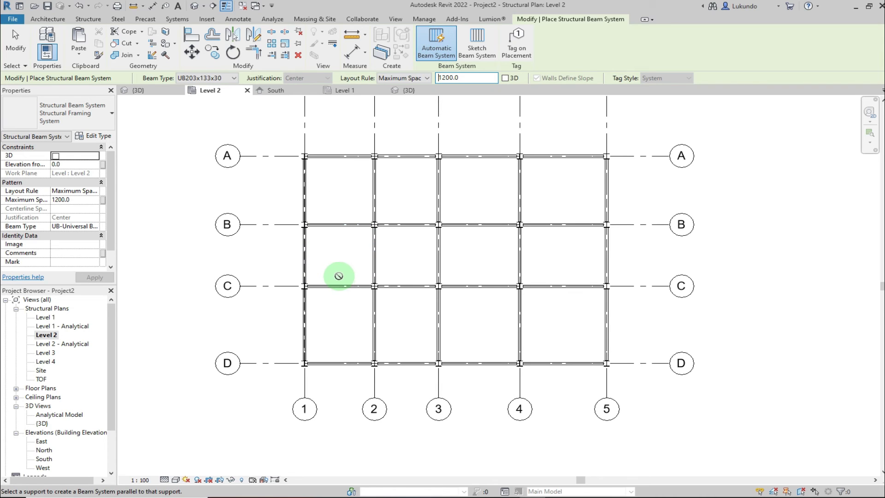
# Step: Place beam systems in the three bays between grids 2 and 3, spanning along the lettered-grid direction, and crosswise in the three bays between grids 1 and 2
pyautogui.click(385, 251)
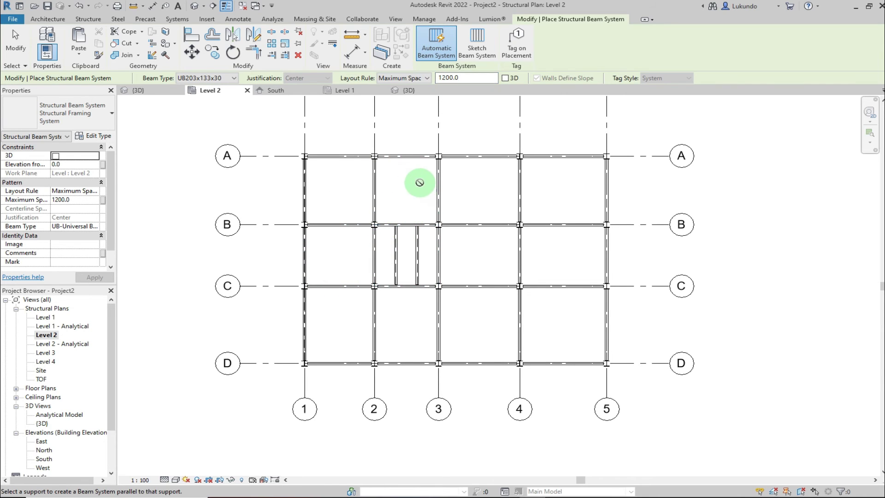
pyautogui.click(379, 187)
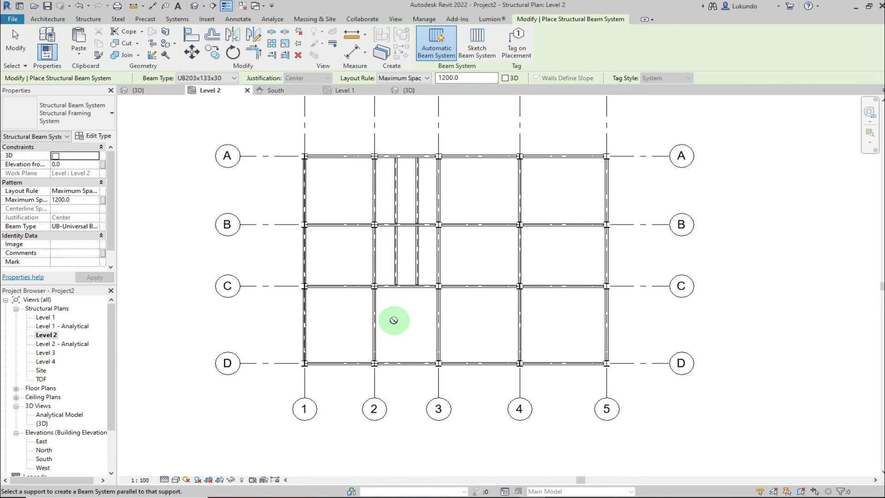
pyautogui.click(378, 321)
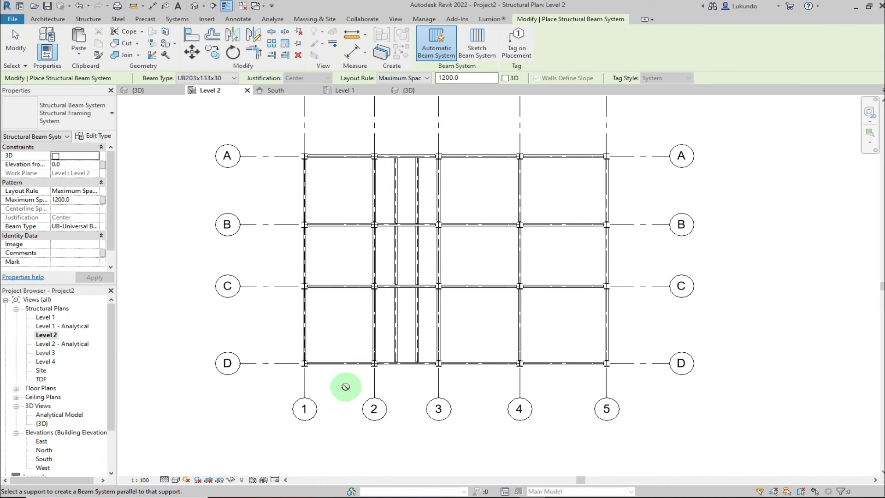
pyautogui.click(346, 370)
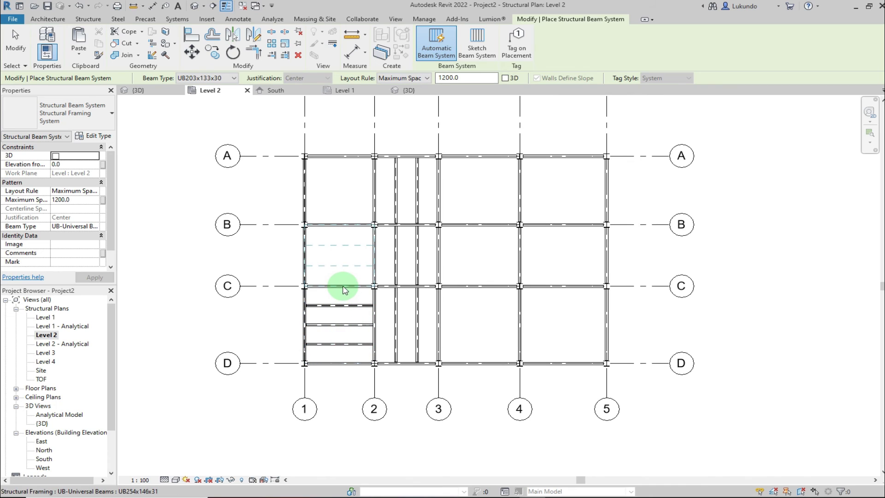
pyautogui.click(338, 226)
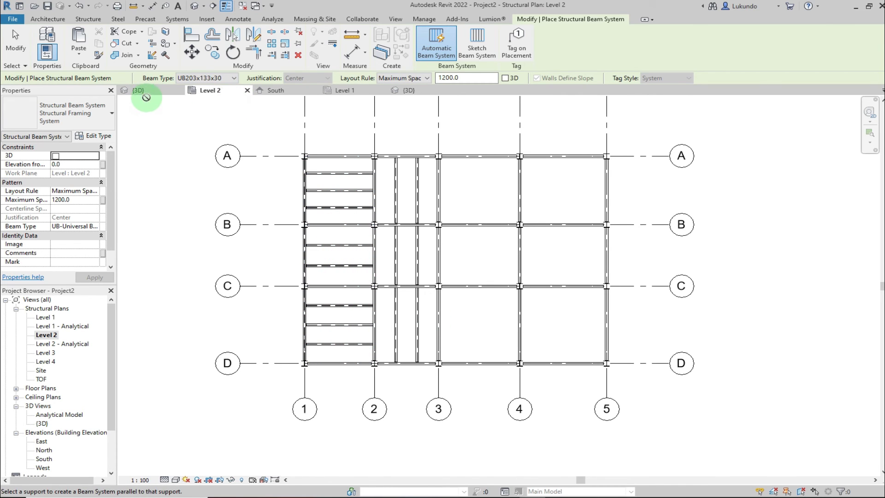
pyautogui.click(15, 43)
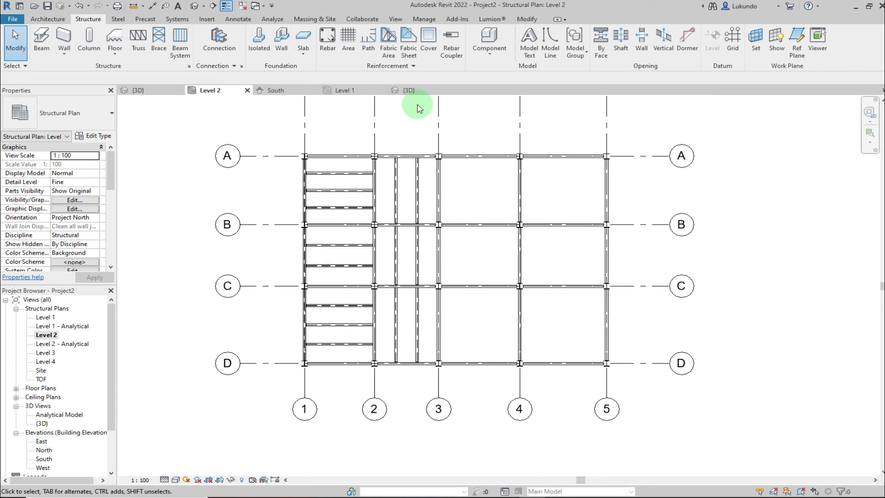
# Step: Select all the Level 2 beams and beam systems in a front-facing 3D view, copy them and paste them aligned to Level 3
pyautogui.click(407, 90)
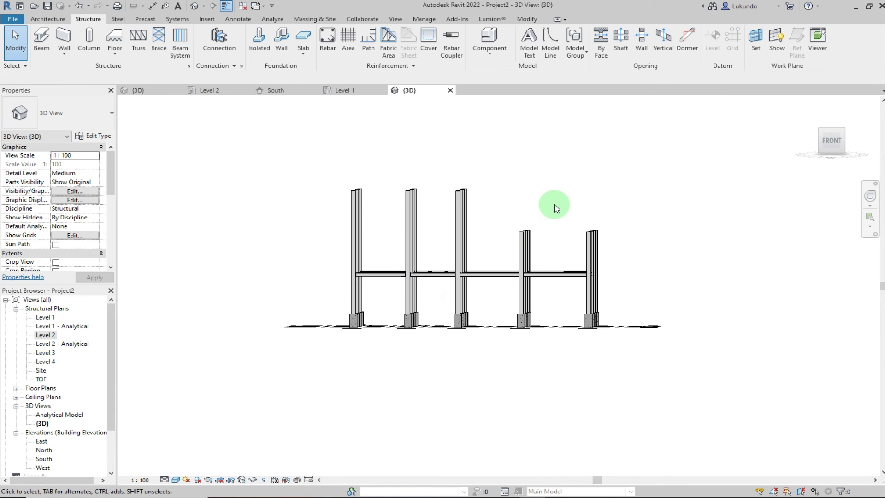
pyautogui.keyDown('shift'); pyautogui.moveTo(555, 154); pyautogui.dragTo(460, 253, button='middle'); pyautogui.keyUp('shift')
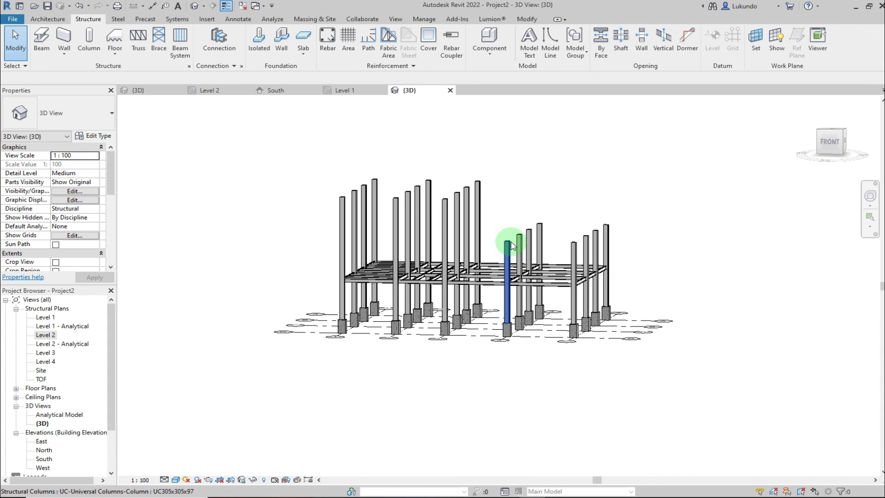
pyautogui.keyDown('shift'); pyautogui.moveTo(513, 197); pyautogui.dragTo(549, 183, button='middle'); pyautogui.keyUp('shift')
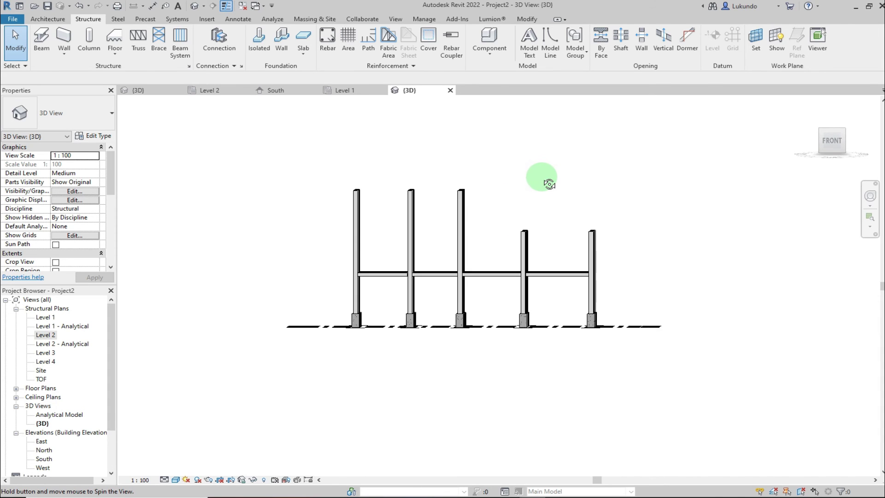
pyautogui.moveTo(315, 252); pyautogui.dragTo(610, 291)
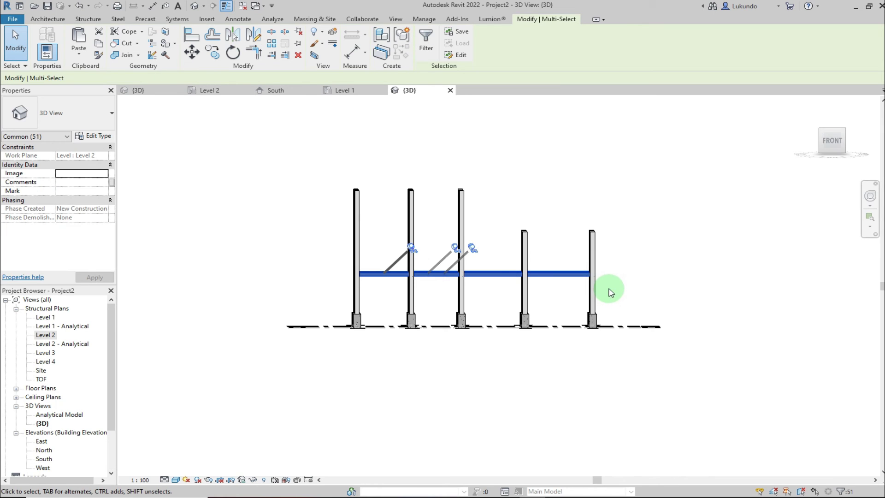
pyautogui.click(98, 44)
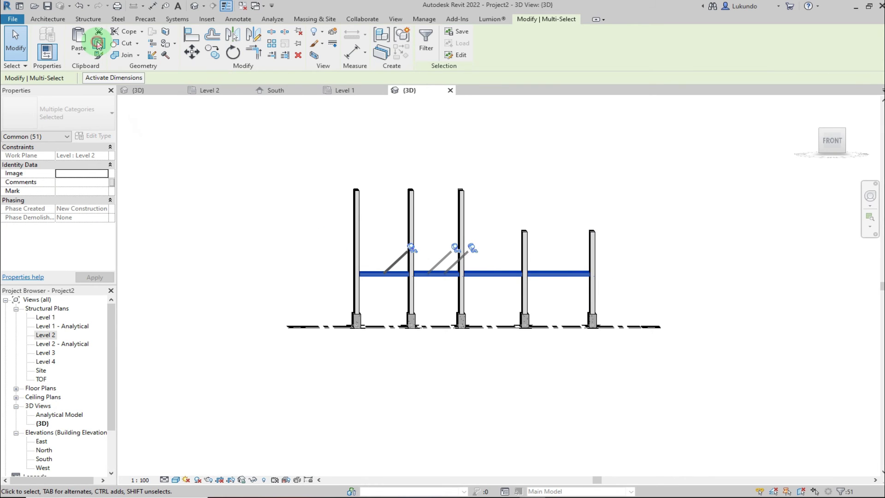
pyautogui.click(79, 54)
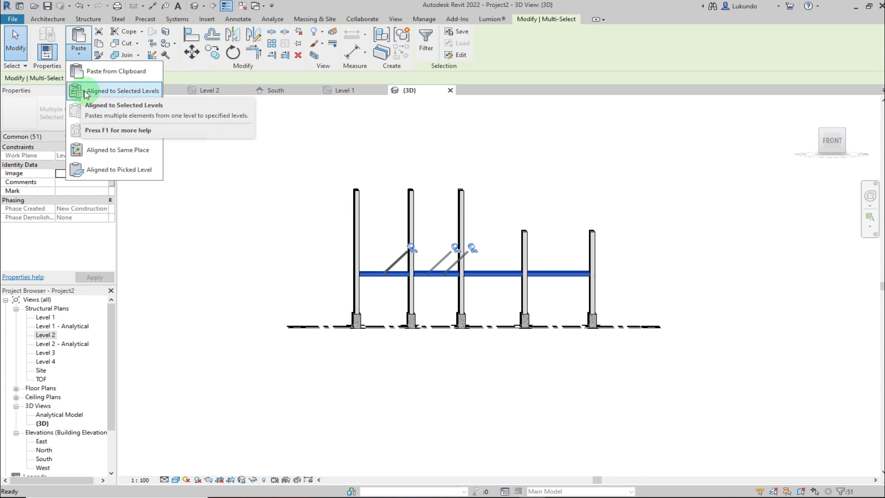
pyautogui.click(123, 91)
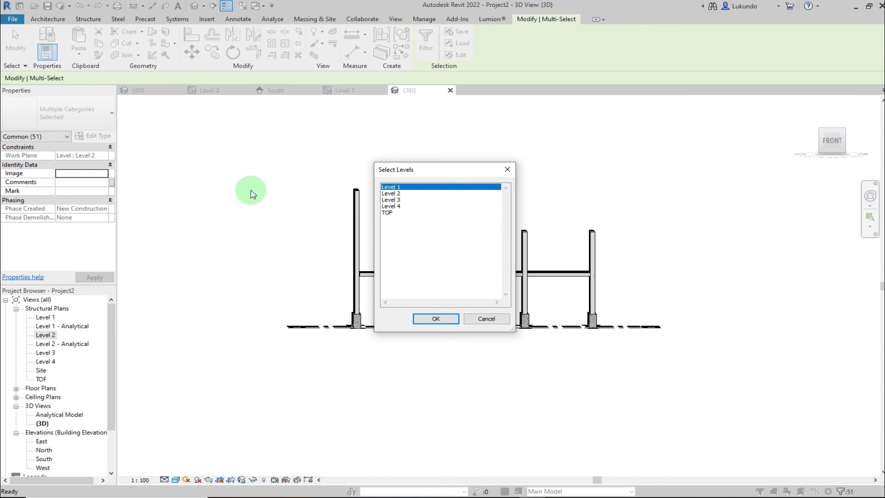
pyautogui.click(394, 200)
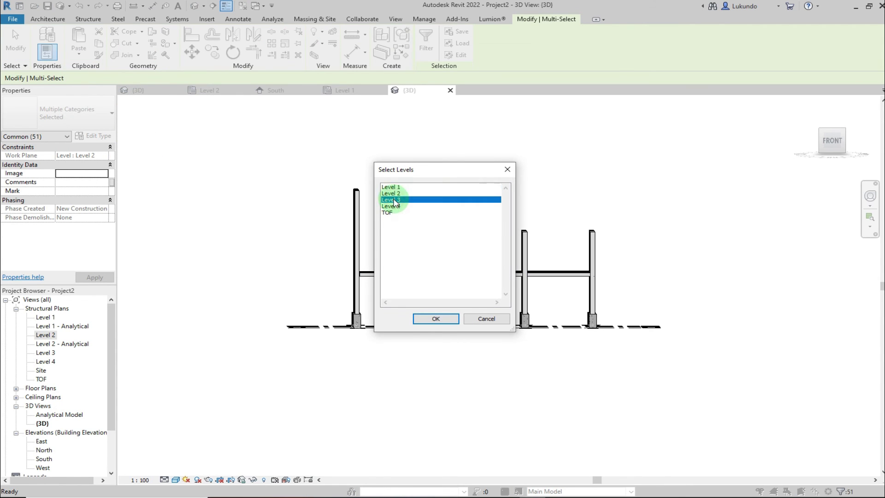
pyautogui.click(435, 319)
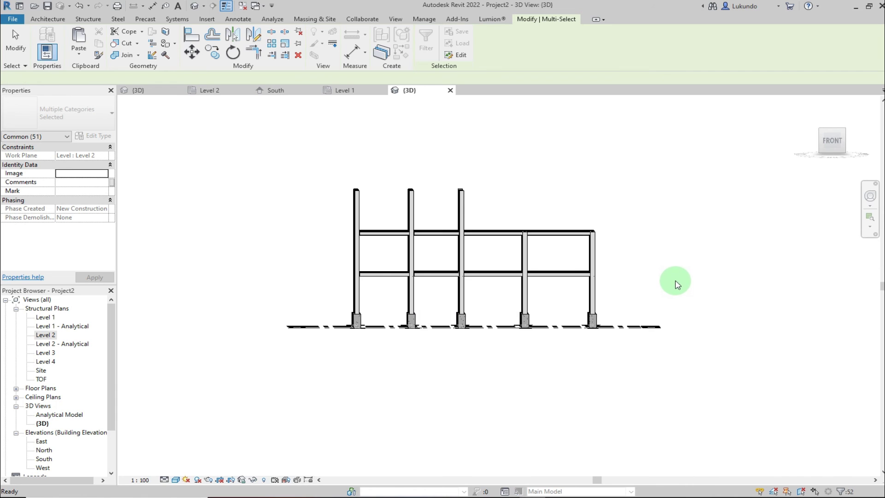
pyautogui.click(464, 236)
pyautogui.click(616, 184)
# Step: Select the Level 3 beams and beam systems between grids 1 and 3, copy them and paste them aligned to Level 4
pyautogui.moveTo(662, 194)
pyautogui.keyDown('shift'); pyautogui.mouseDown(button='middle')
pyautogui.moveTo(658, 213)
pyautogui.moveTo(644, 211)
pyautogui.moveTo(647, 197)
pyautogui.mouseUp(button='middle'); pyautogui.keyUp('shift')
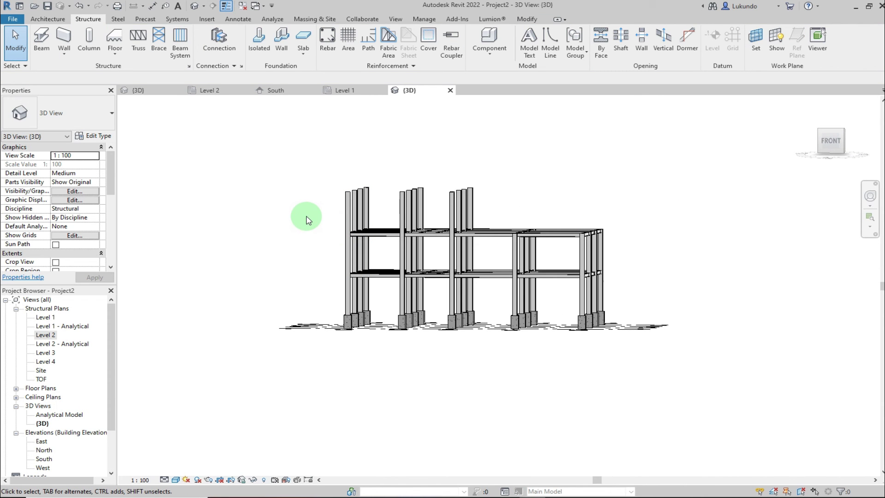
pyautogui.moveTo(308, 220); pyautogui.dragTo(342, 235)
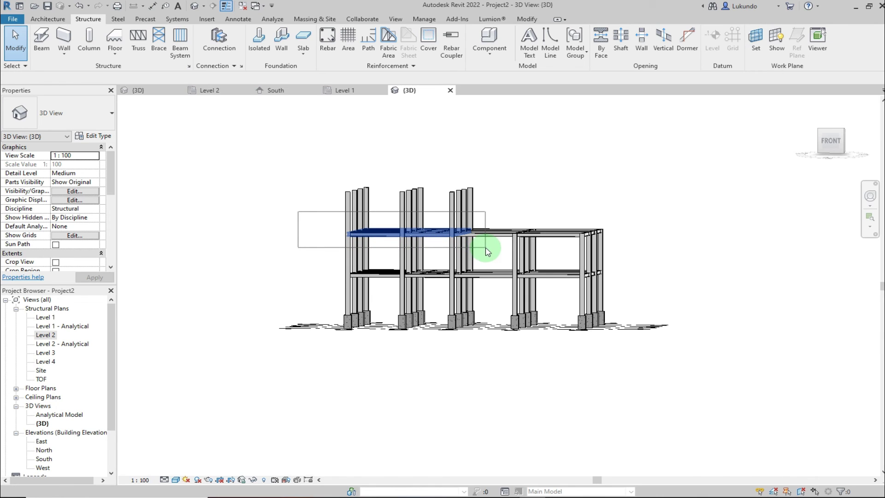
pyautogui.moveTo(487, 249)
pyautogui.mouseDown()
pyautogui.moveTo(348, 249)
pyautogui.moveTo(302, 223)
pyautogui.moveTo(495, 257)
pyautogui.mouseUp()
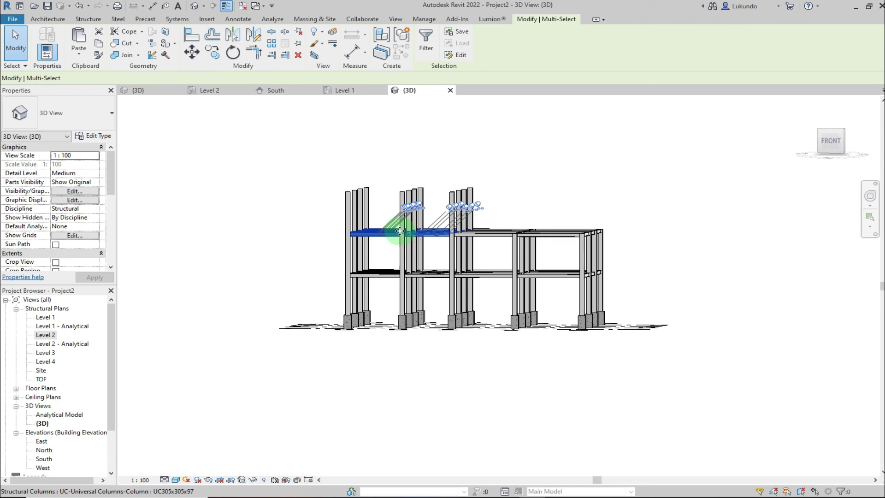
pyautogui.scroll(5, 350, 244)
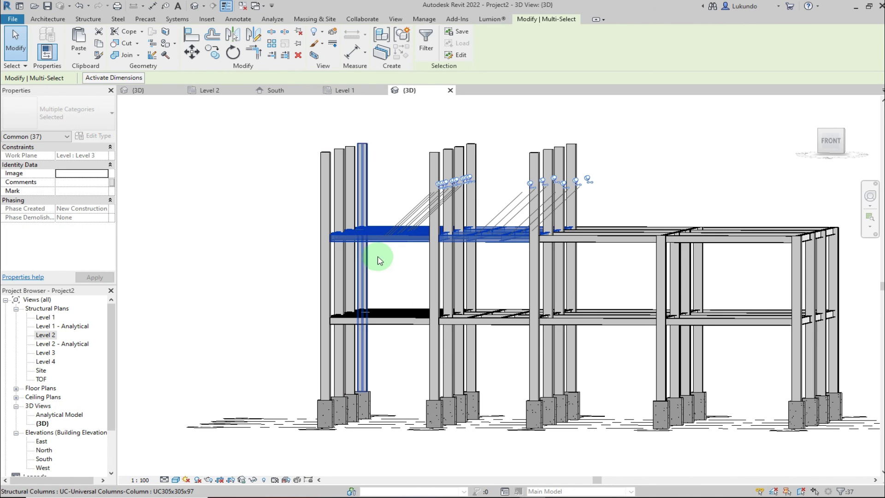
pyautogui.scroll(-2, 338, 230)
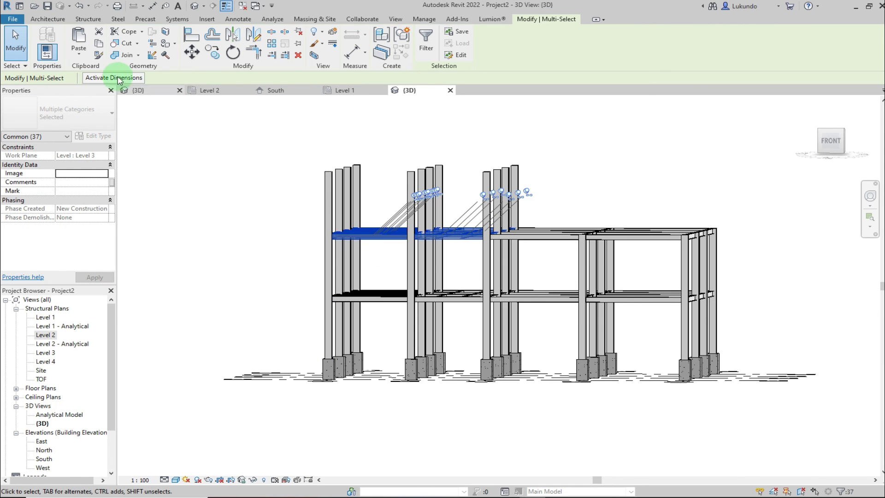
pyautogui.click(99, 45)
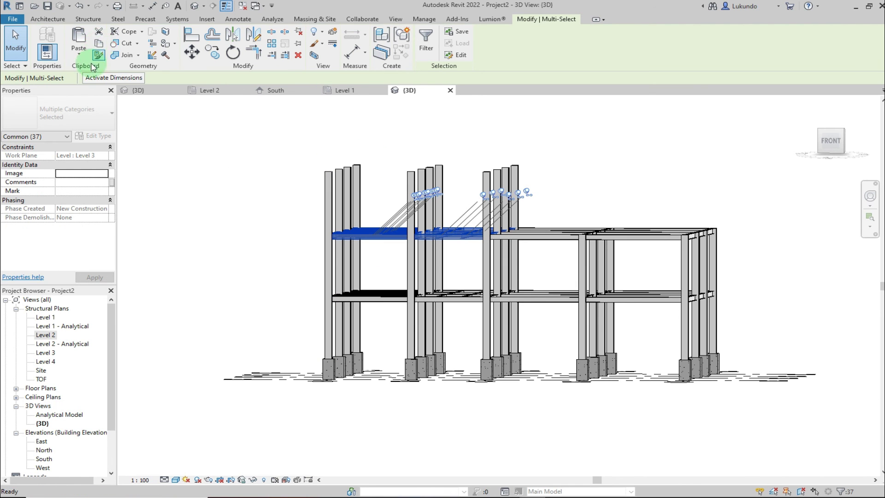
pyautogui.click(78, 61)
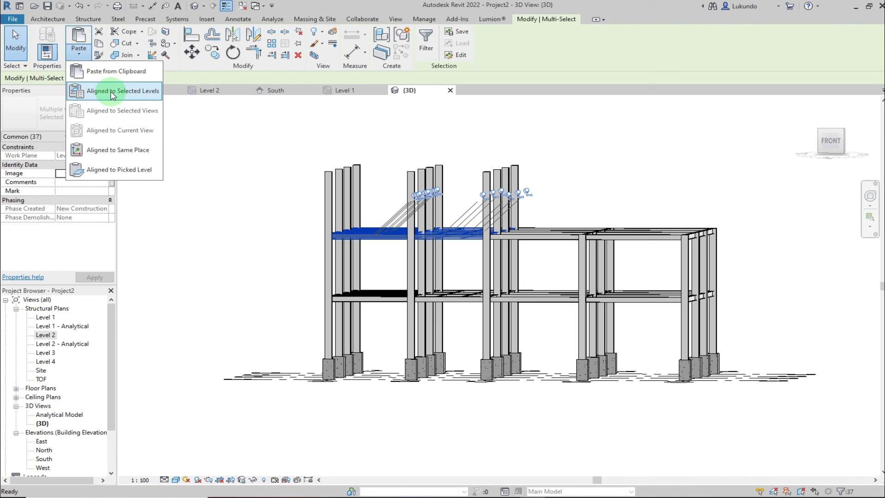
pyautogui.click(133, 95)
pyautogui.click(399, 207)
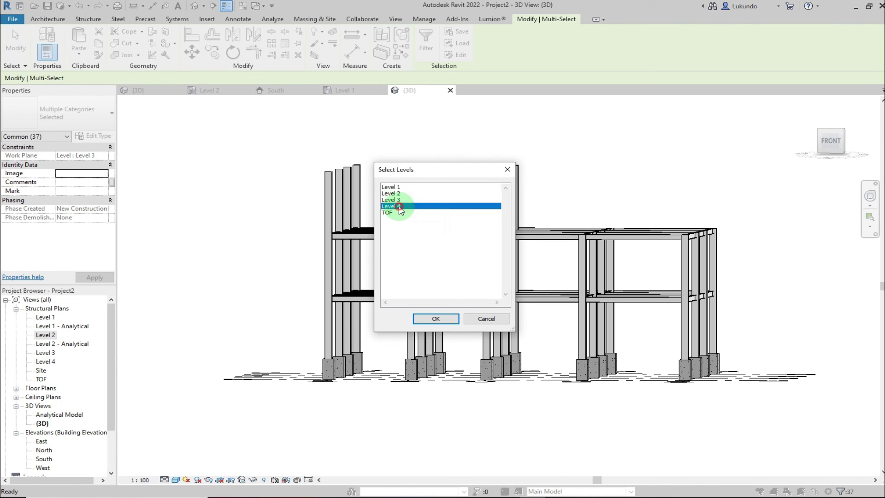
pyautogui.click(437, 318)
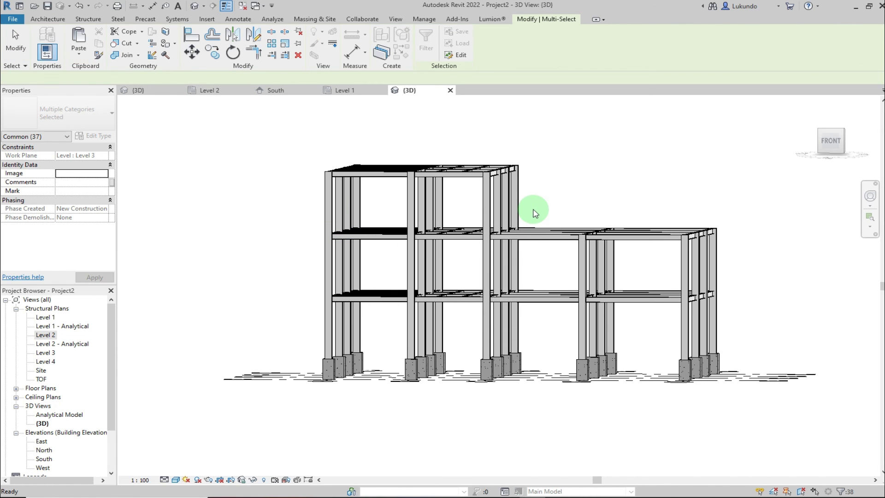
pyautogui.click(580, 193)
# Step: Inspect the complete frame in 3D and compare it with the 3D view of the steel model tutorial project
pyautogui.scroll(-3, 650, 158)
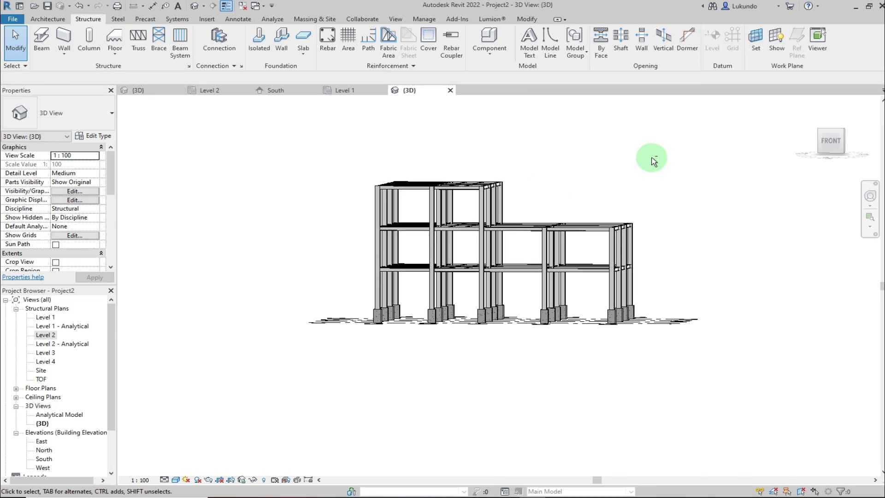
pyautogui.keyDown('shift'); pyautogui.moveTo(649, 158); pyautogui.dragTo(593, 212, button='middle'); pyautogui.keyUp('shift')
pyautogui.scroll(-2, 593, 233)
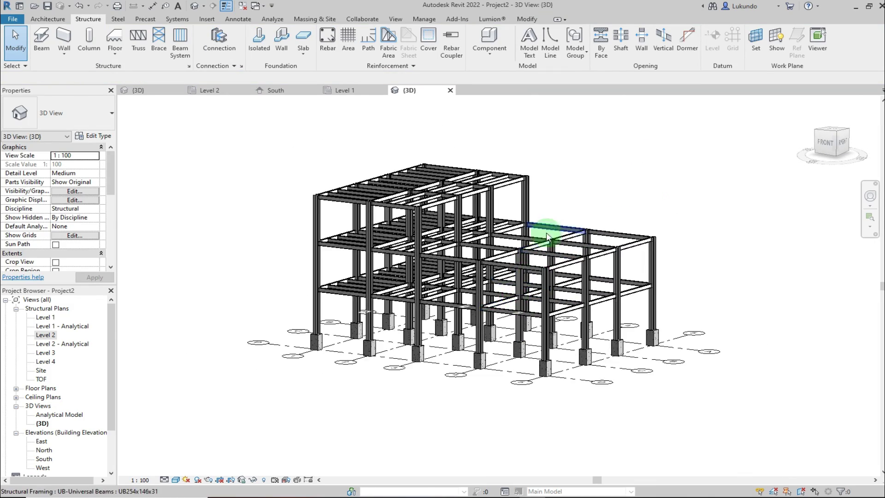
pyautogui.scroll(4, 479, 270)
pyautogui.click(136, 90)
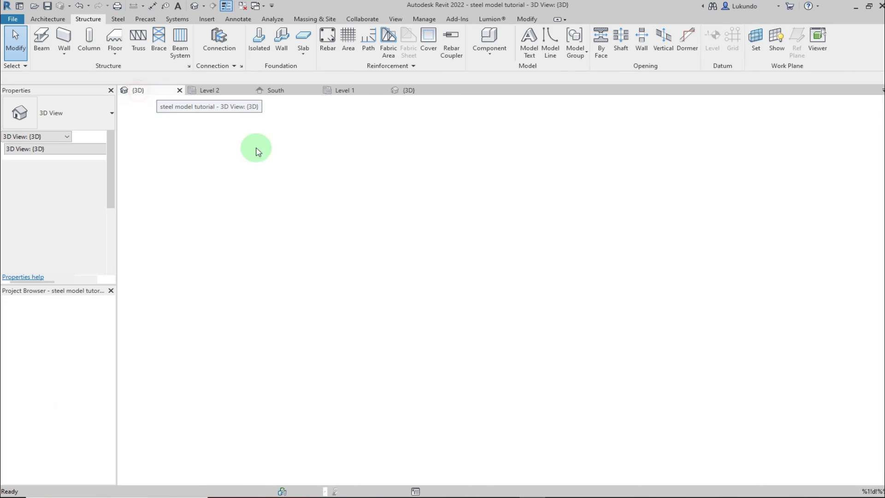
pyautogui.keyDown('shift'); pyautogui.moveTo(328, 285); pyautogui.dragTo(361, 121, button='middle'); pyautogui.keyUp('shift')
pyautogui.click(406, 90)
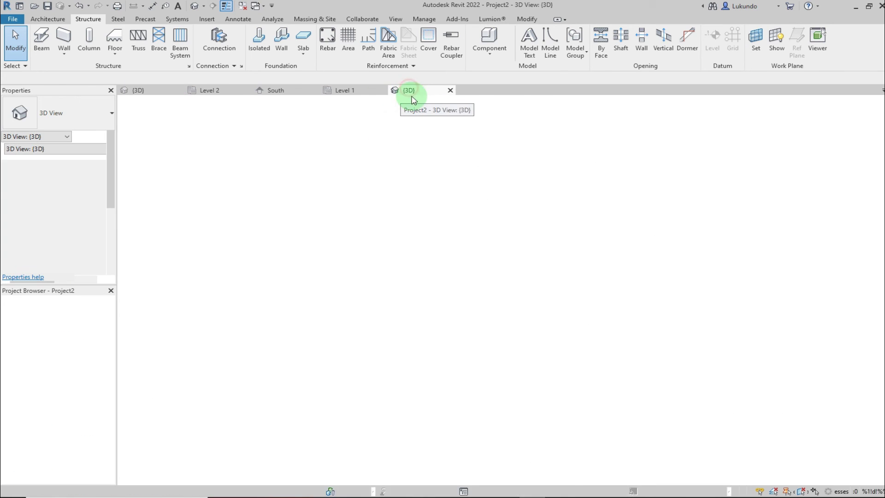
# Step: In the 3D view's graphic display options, turn on smooth lines with anti-aliasing and set the silhouettes to Medium Lines
pyautogui.keyDown('shift'); pyautogui.moveTo(391, 289); pyautogui.dragTo(526, 251, button='middle'); pyautogui.keyUp('shift')
pyautogui.scroll(5, 527, 250)
pyautogui.scroll(-4, 509, 252)
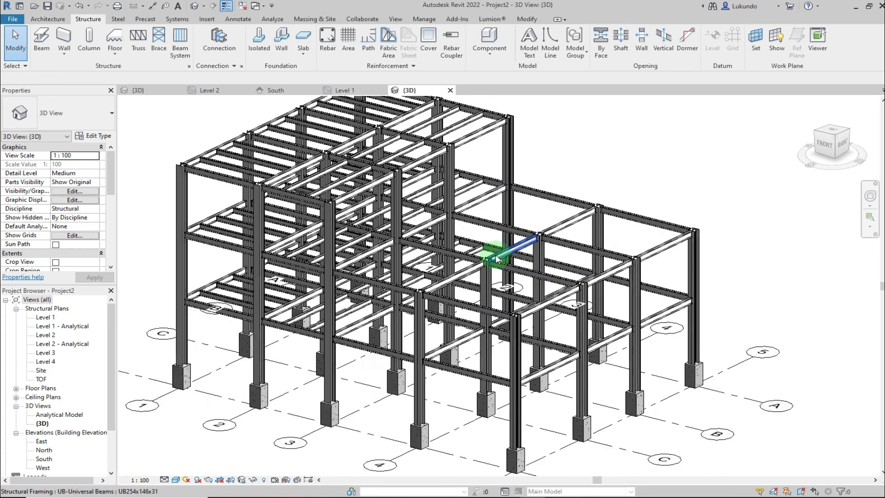
pyautogui.click(175, 479)
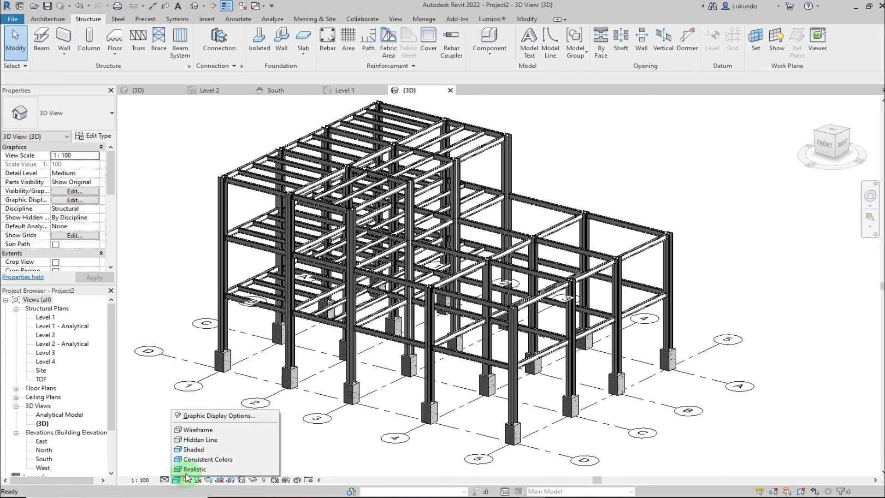
pyautogui.click(204, 413)
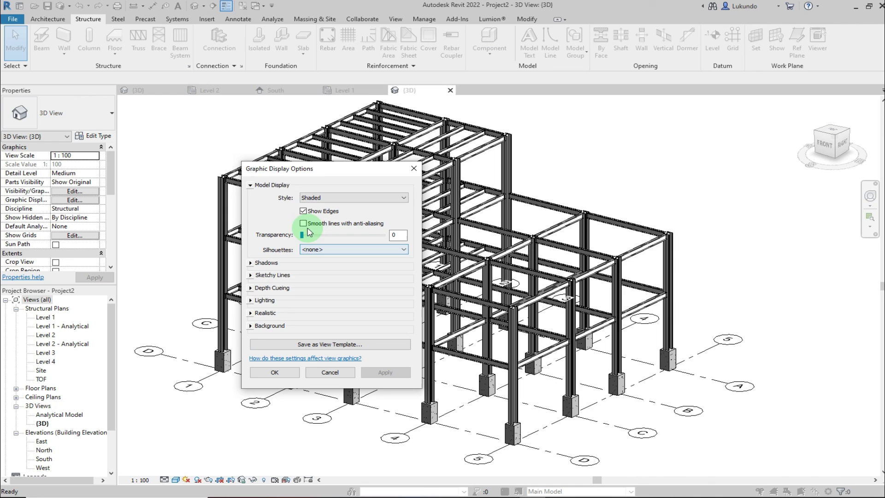
pyautogui.click(303, 223)
pyautogui.click(403, 250)
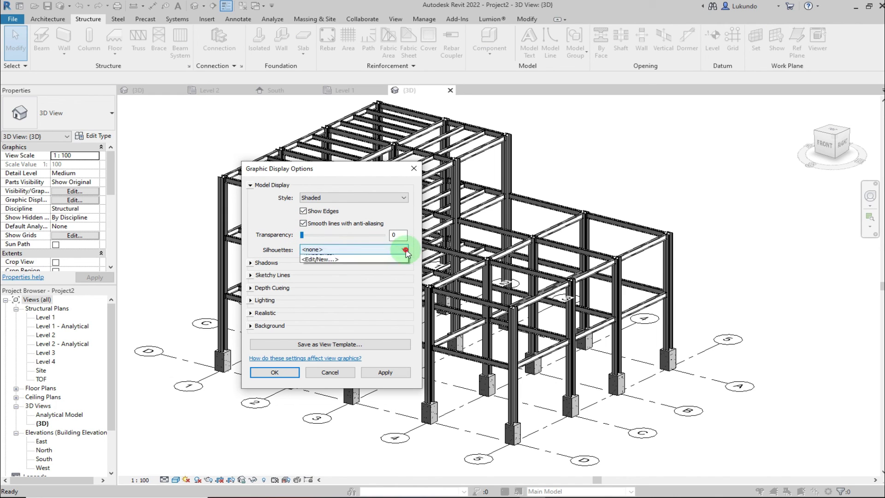
pyautogui.click(321, 302)
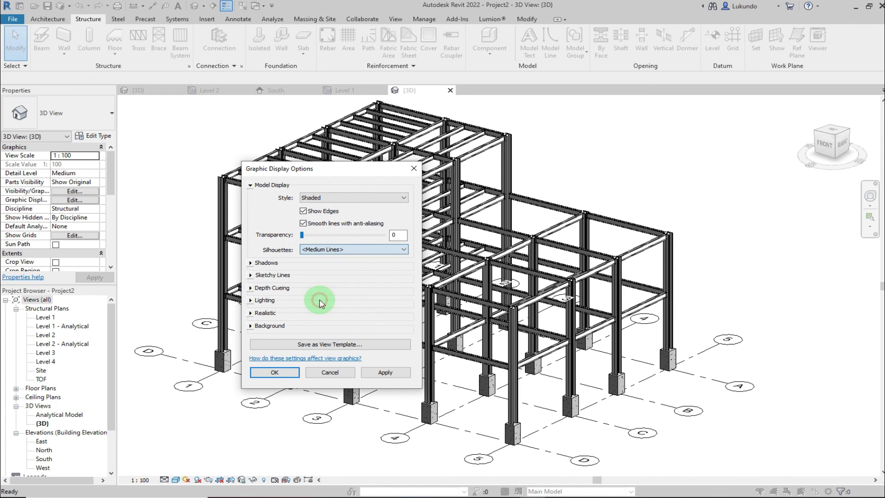
# Step: Turn on cast and ambient shadows for the 3D view, set the shadow intensity to 6 and apply the display settings
pyautogui.click(251, 267)
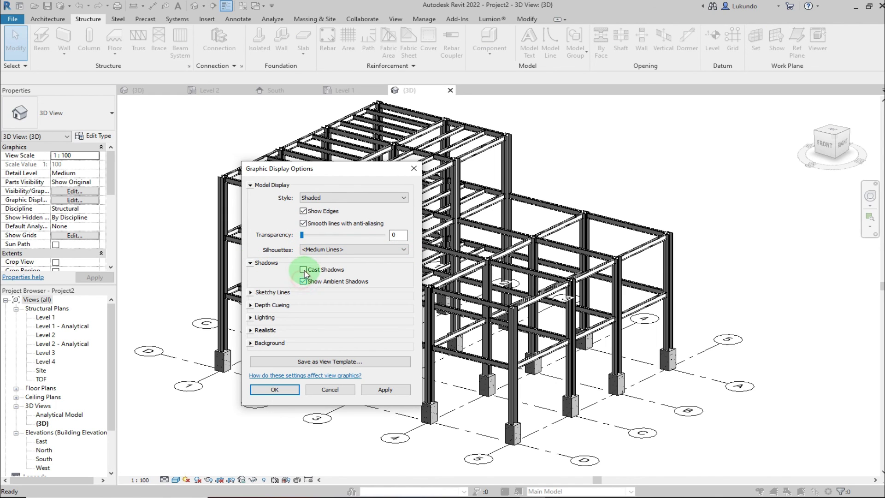
pyautogui.click(251, 318)
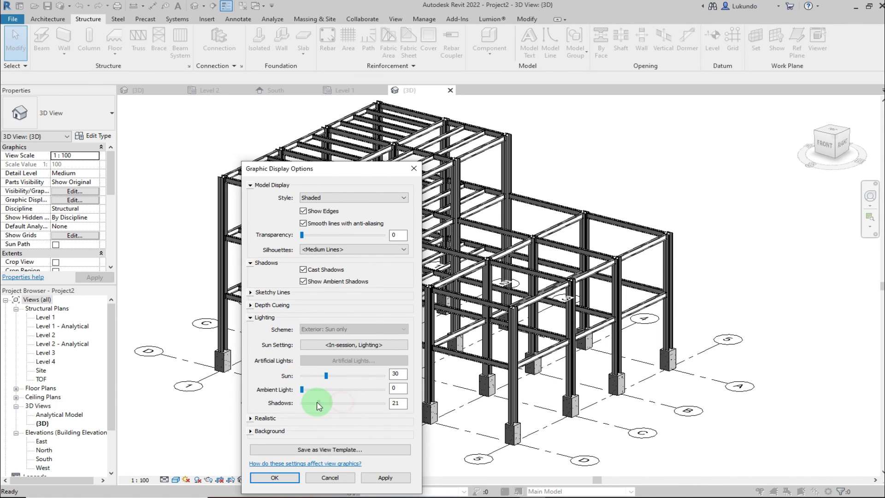
pyautogui.click(381, 479)
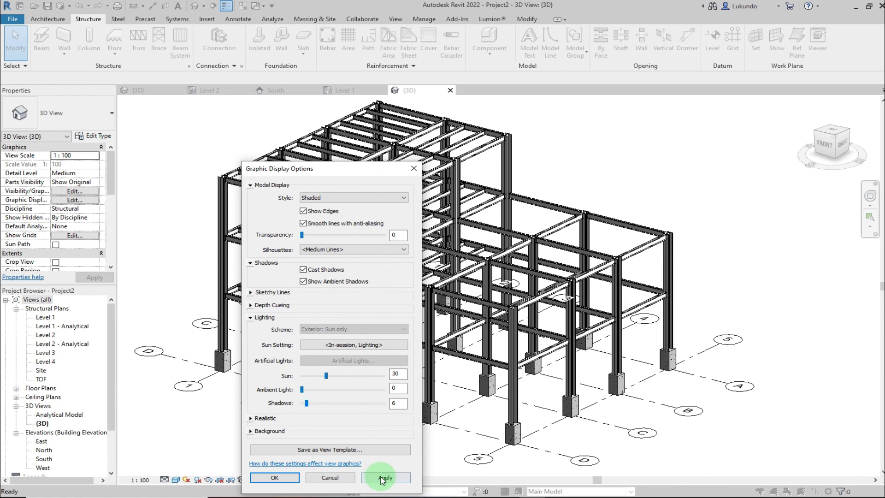
pyautogui.click(274, 477)
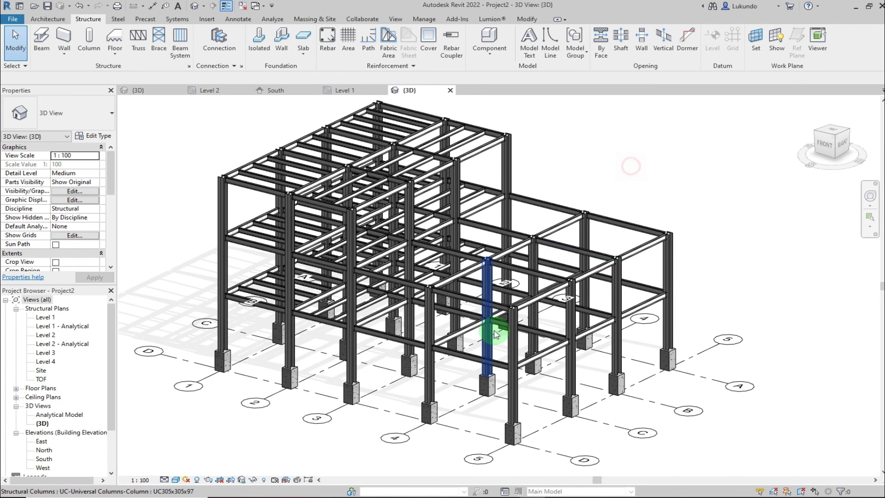
pyautogui.scroll(-2, 489, 331)
pyautogui.scroll(1, 370, 277)
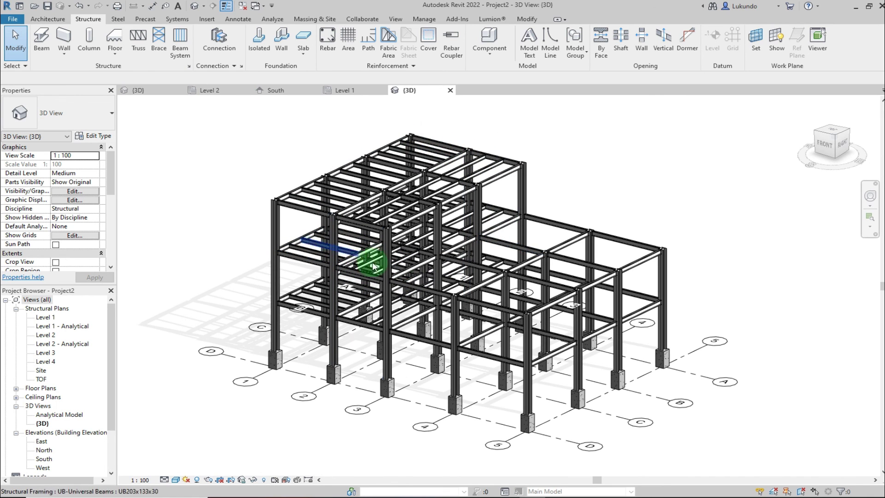
pyautogui.scroll(1, 448, 301)
pyautogui.scroll(1, 446, 299)
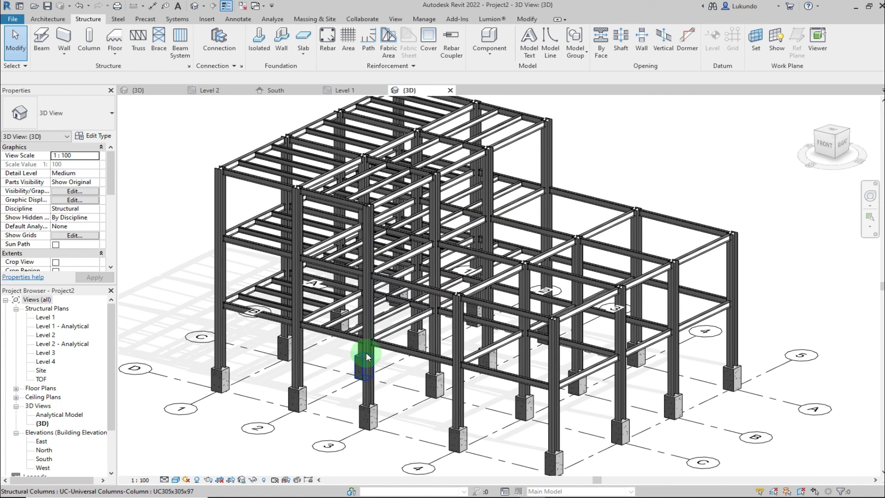
pyautogui.scroll(-1, 478, 292)
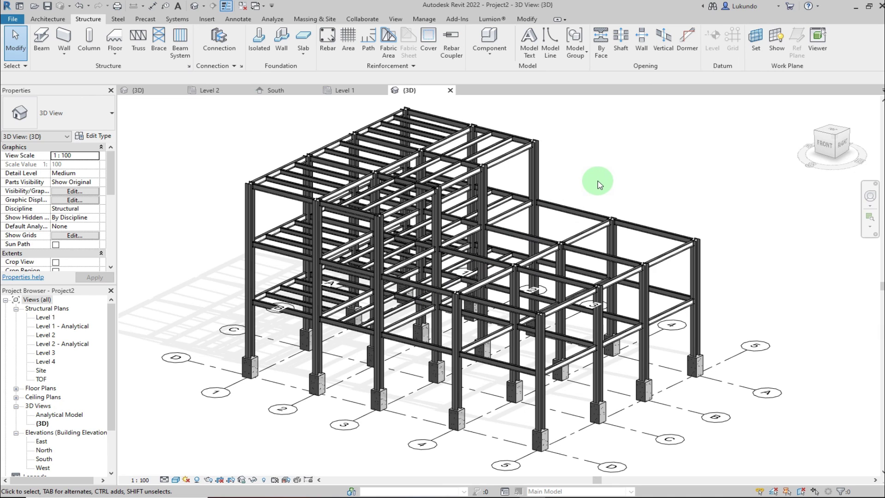